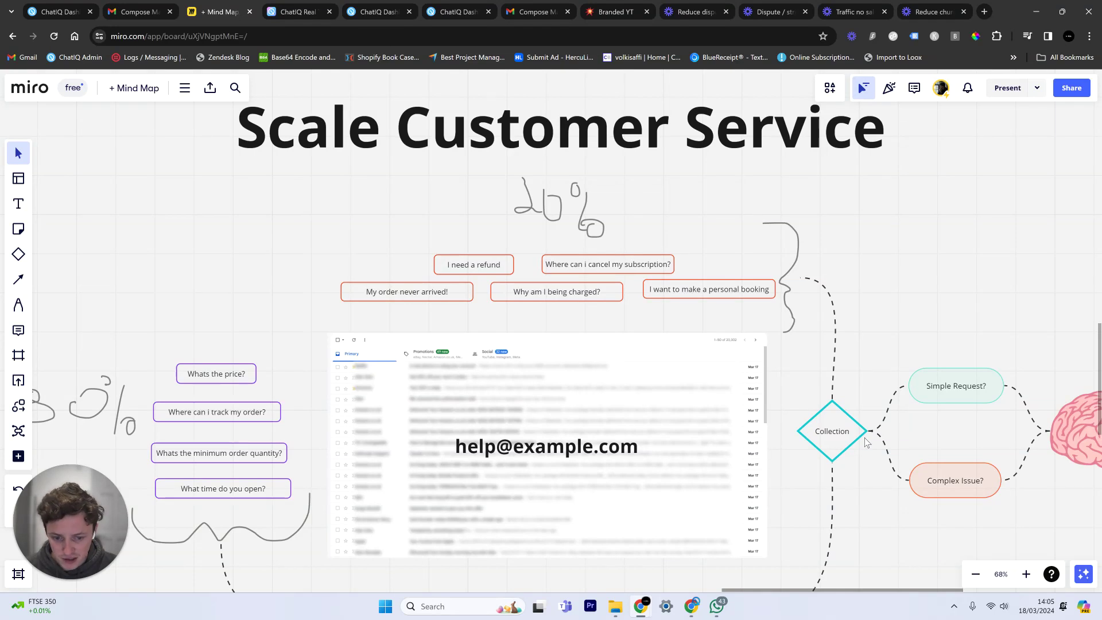
{"action": "scroll", "coordinate": [862, 233], "scroll_direction": "down", "scroll_amount": 5}
{"action": "scroll", "coordinate": [862, 233], "scroll_direction": "right", "scroll_amount": 1}
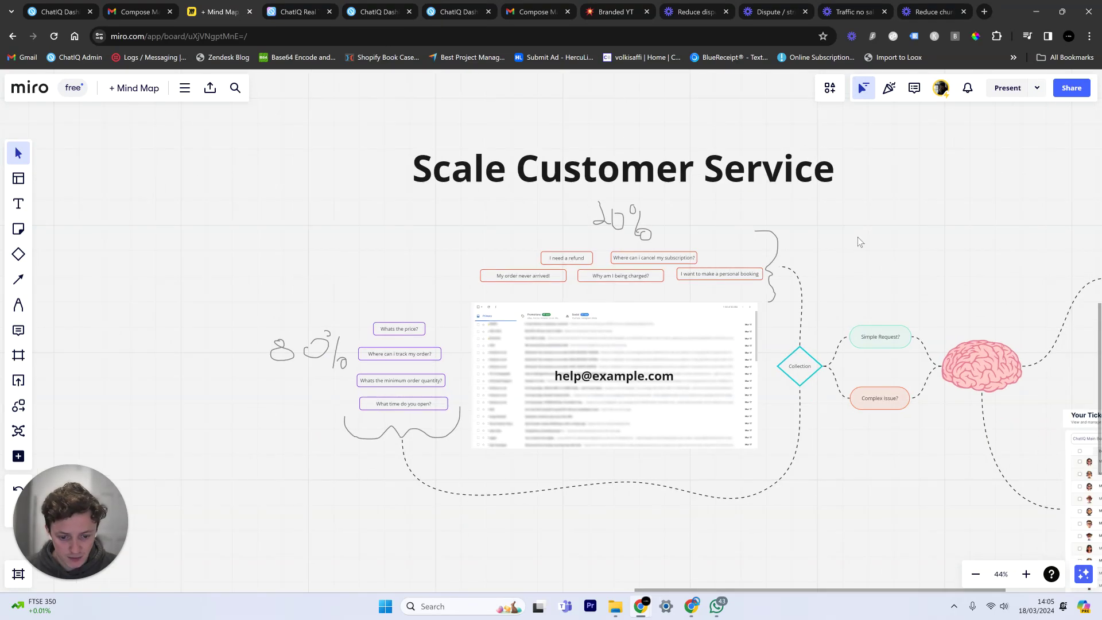
{"action": "scroll", "coordinate": [858, 247], "scroll_direction": "up", "scroll_amount": 3}
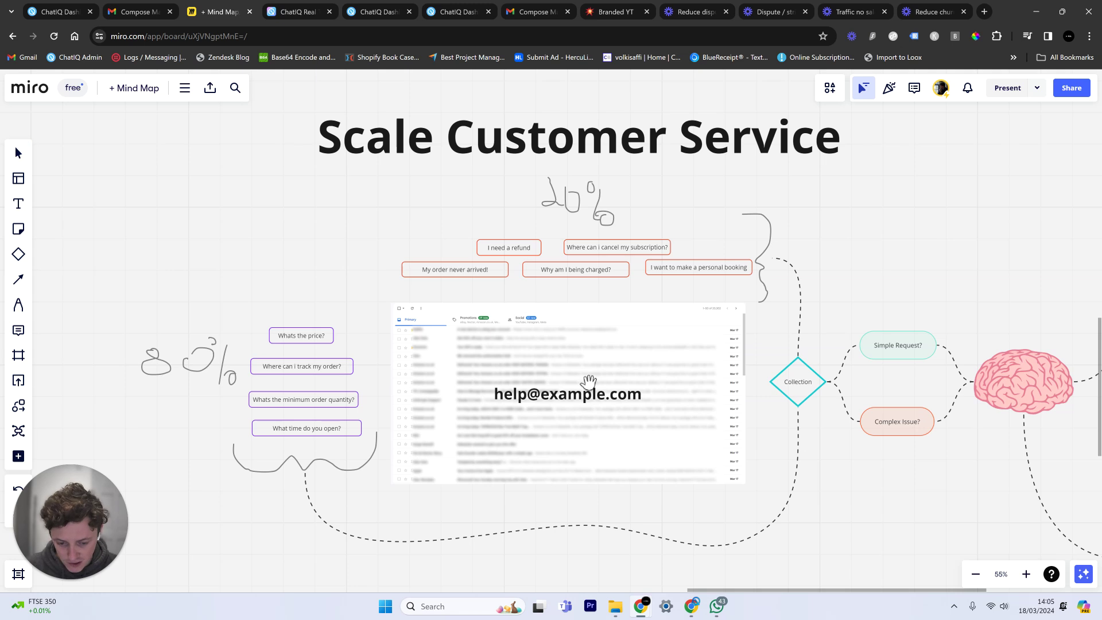
{"action": "left_click", "coordinate": [585, 395]}
{"action": "left_click", "coordinate": [764, 507]}
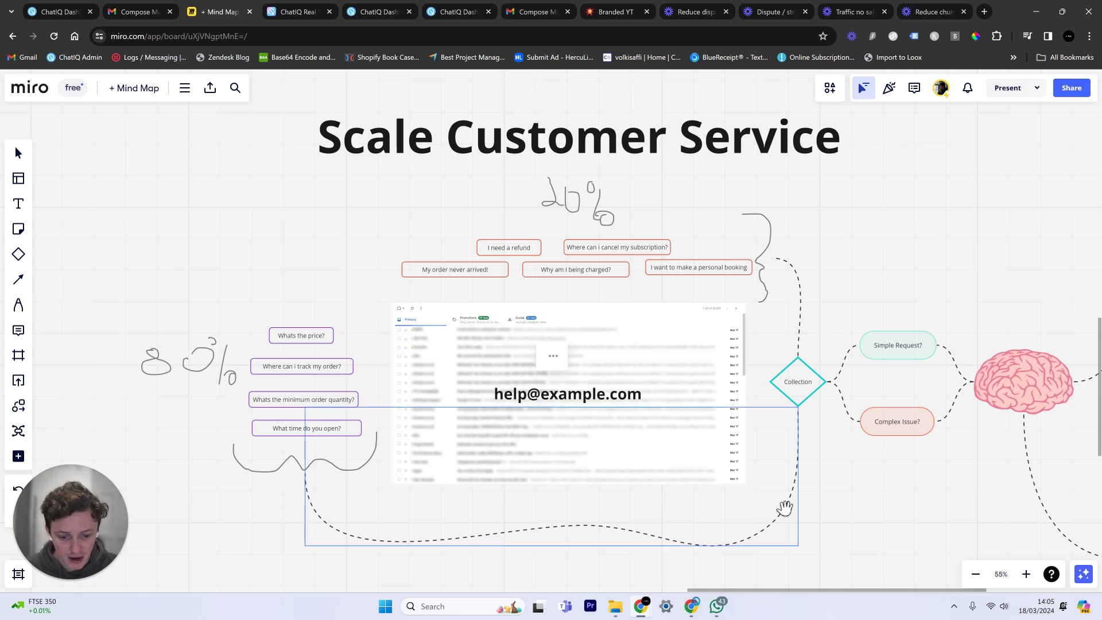
{"action": "key", "text": "p"}
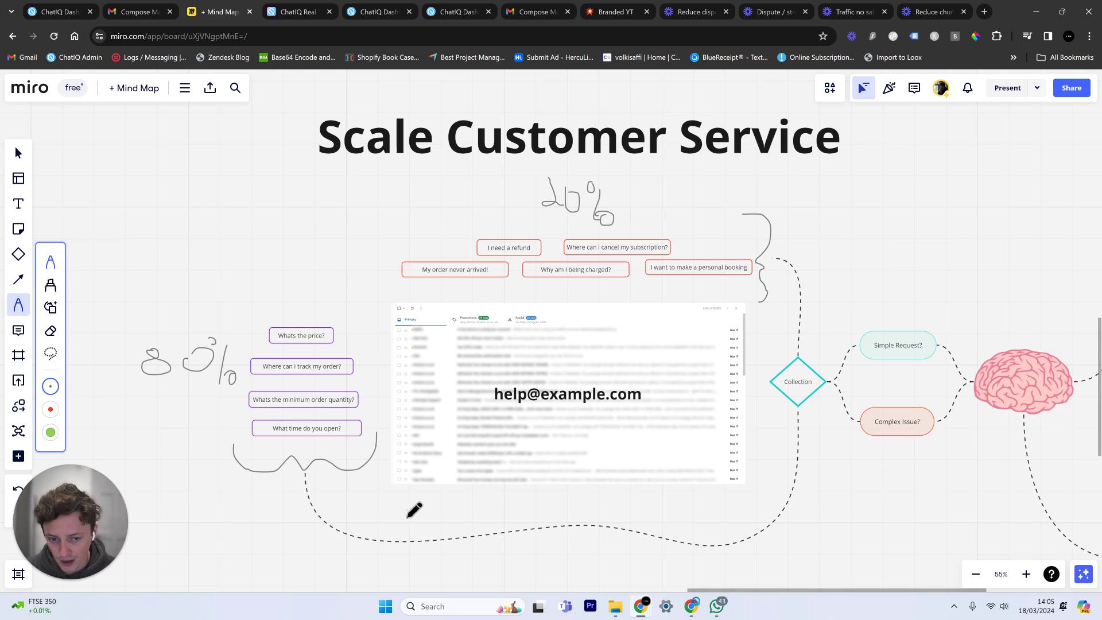
Zoom and pan around the surrounding diagram, then go to the chatiq.ai website tab.
{"action": "scroll", "coordinate": [541, 405], "scroll_direction": "up", "scroll_amount": 5}
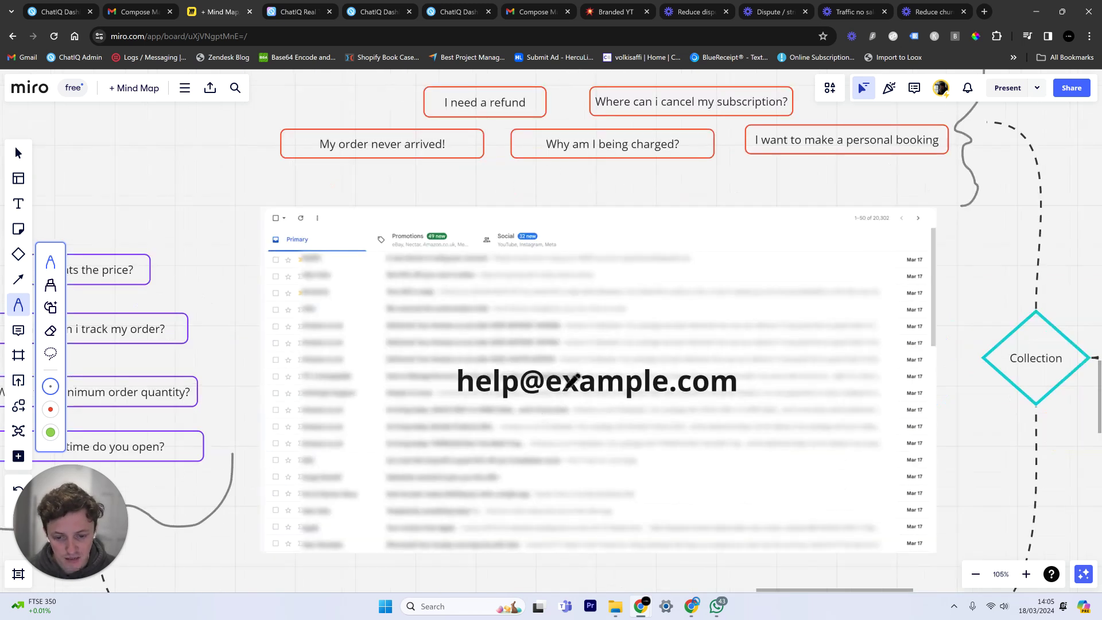
{"action": "scroll", "coordinate": [632, 202], "scroll_direction": "down", "scroll_amount": 1}
{"action": "scroll", "coordinate": [631, 202], "scroll_direction": "down", "scroll_amount": 1}
{"action": "scroll", "coordinate": [630, 182], "scroll_direction": "down", "scroll_amount": 2}
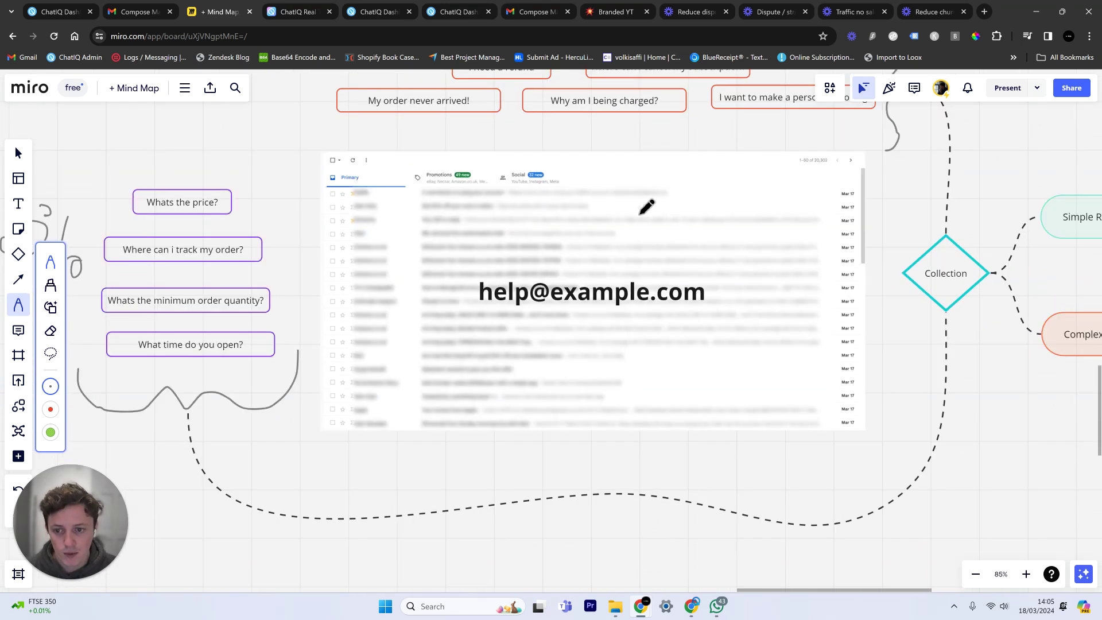
{"action": "scroll", "coordinate": [647, 207], "scroll_direction": "down", "scroll_amount": 1}
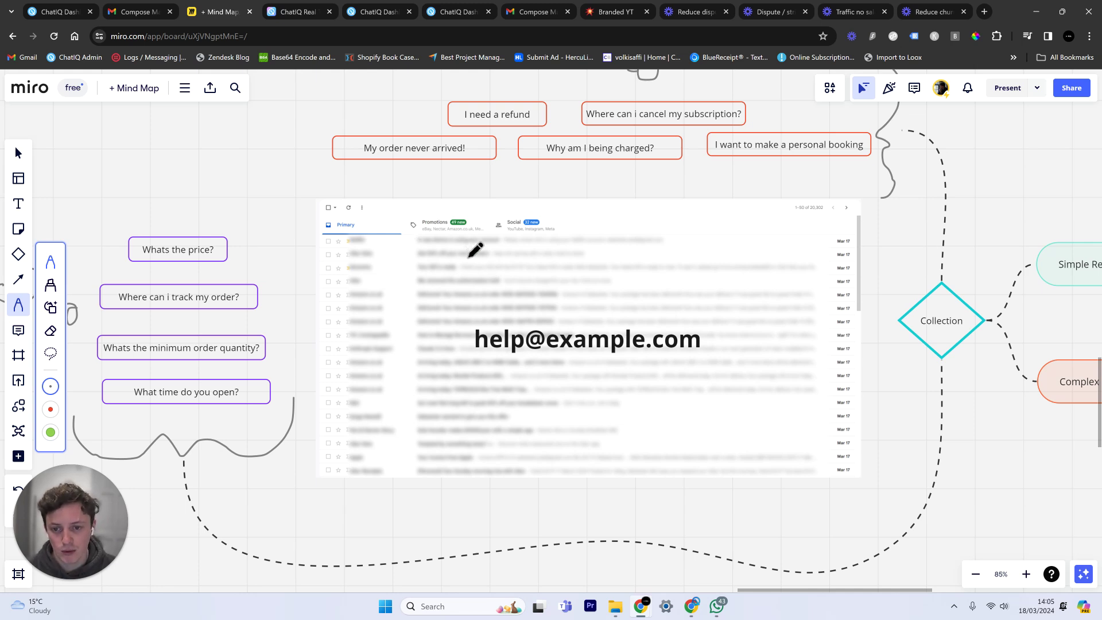
{"action": "scroll", "coordinate": [476, 249], "scroll_direction": "down", "scroll_amount": 2}
{"action": "mouse_move", "coordinate": [476, 249]}
{"action": "left_mouse_down"}
{"action": "mouse_move", "coordinate": [499, 238]}
{"action": "mouse_move", "coordinate": [573, 265]}
{"action": "mouse_move", "coordinate": [731, 253]}
{"action": "mouse_move", "coordinate": [746, 241]}
{"action": "mouse_move", "coordinate": [607, 308]}
{"action": "mouse_move", "coordinate": [538, 314]}
{"action": "left_mouse_up"}
{"action": "scroll", "coordinate": [715, 369], "scroll_direction": "up", "scroll_amount": 2}
{"action": "scroll", "coordinate": [722, 327], "scroll_direction": "down", "scroll_amount": 3}
{"action": "scroll", "coordinate": [726, 284], "scroll_direction": "down", "scroll_amount": 2}
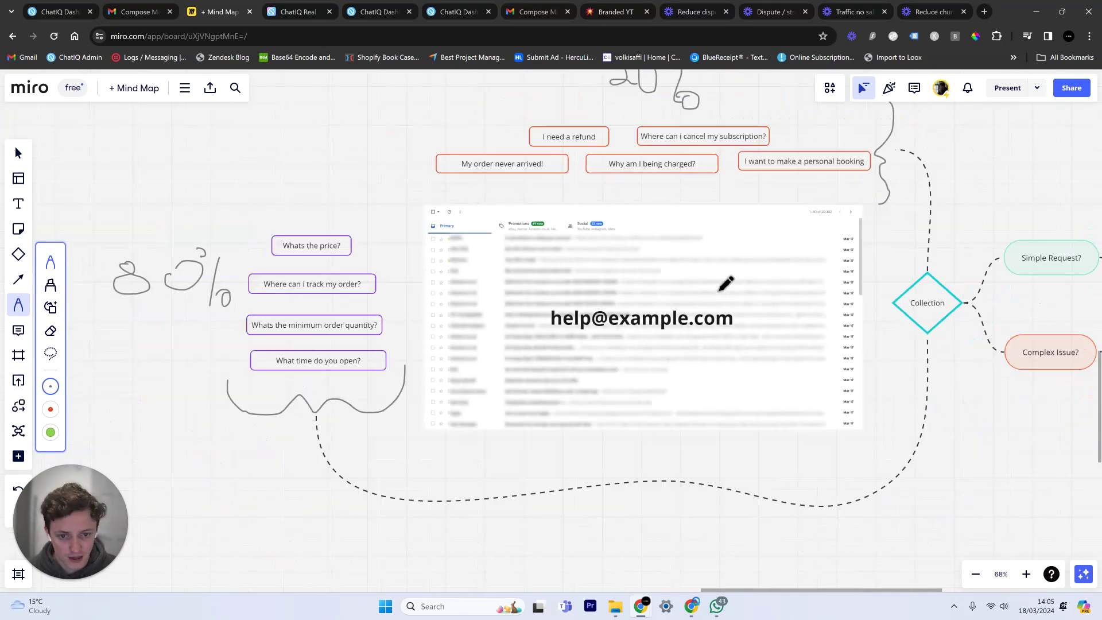
{"action": "scroll", "coordinate": [726, 284], "scroll_direction": "up", "scroll_amount": 3}
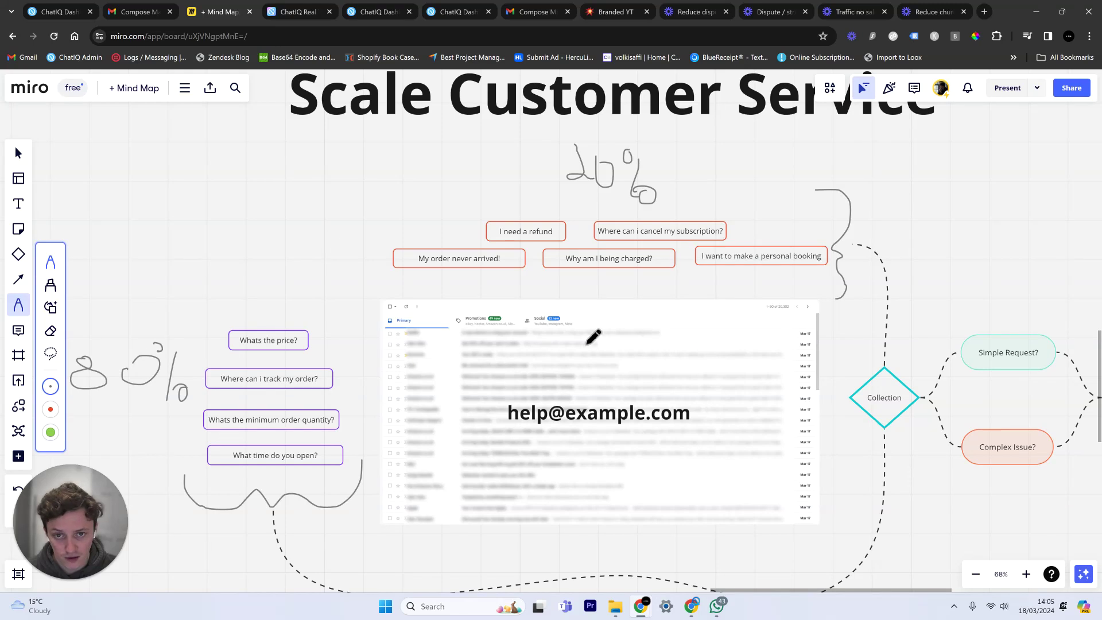
{"action": "scroll", "coordinate": [694, 352], "scroll_direction": "right", "scroll_amount": 2}
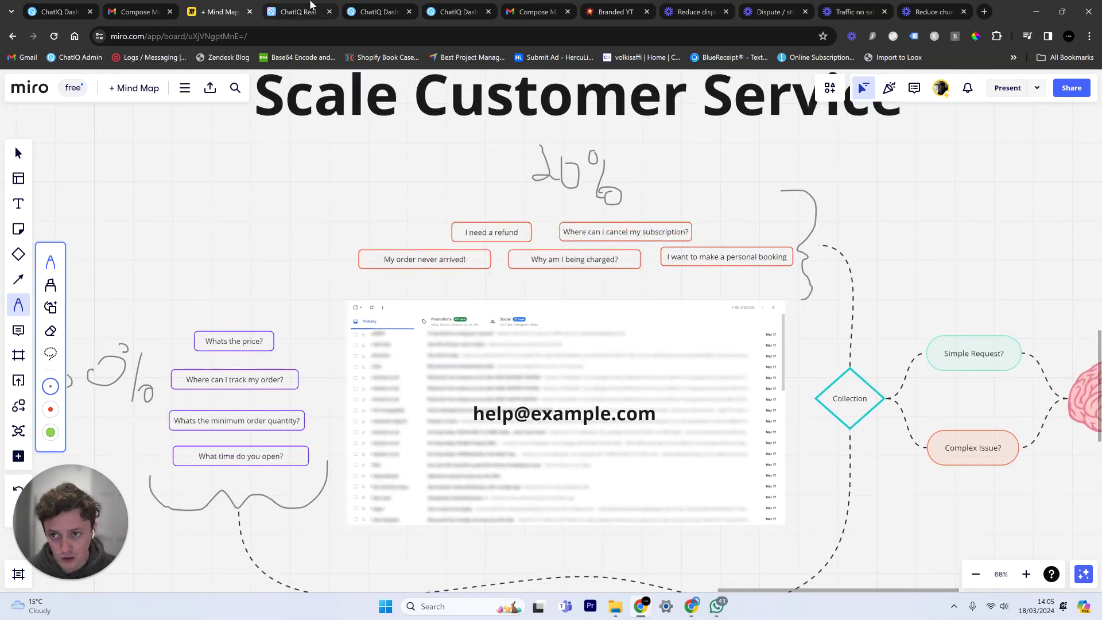
{"action": "left_click", "coordinate": [299, 11]}
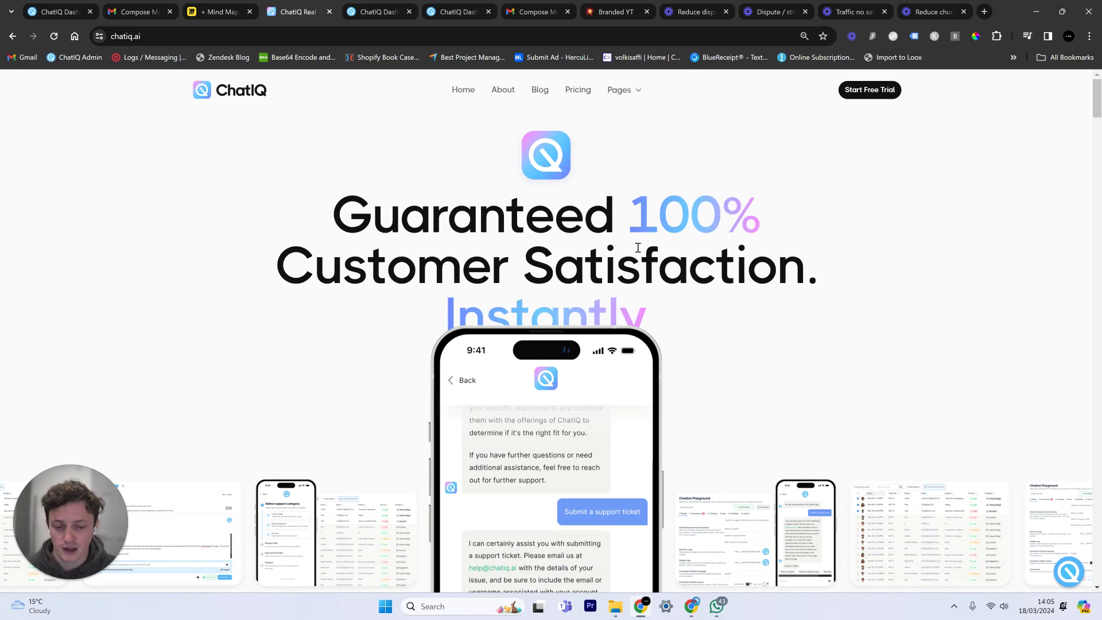
{"action": "left_click", "coordinate": [238, 4]}
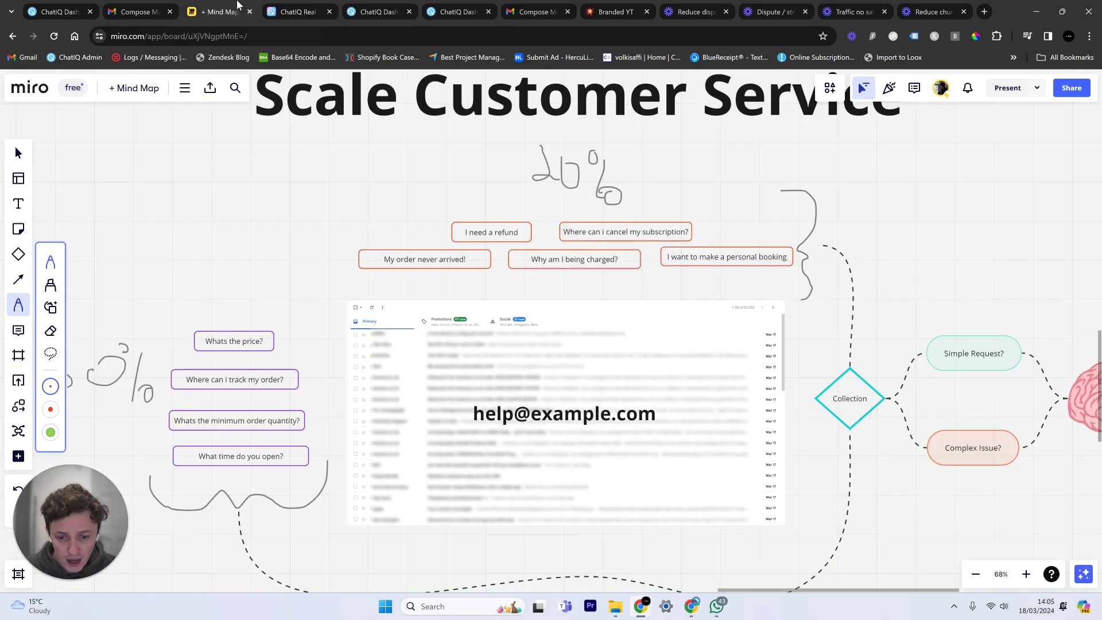
{"action": "left_click_drag", "start_coordinate": [376, 326], "coordinate": [487, 254]}
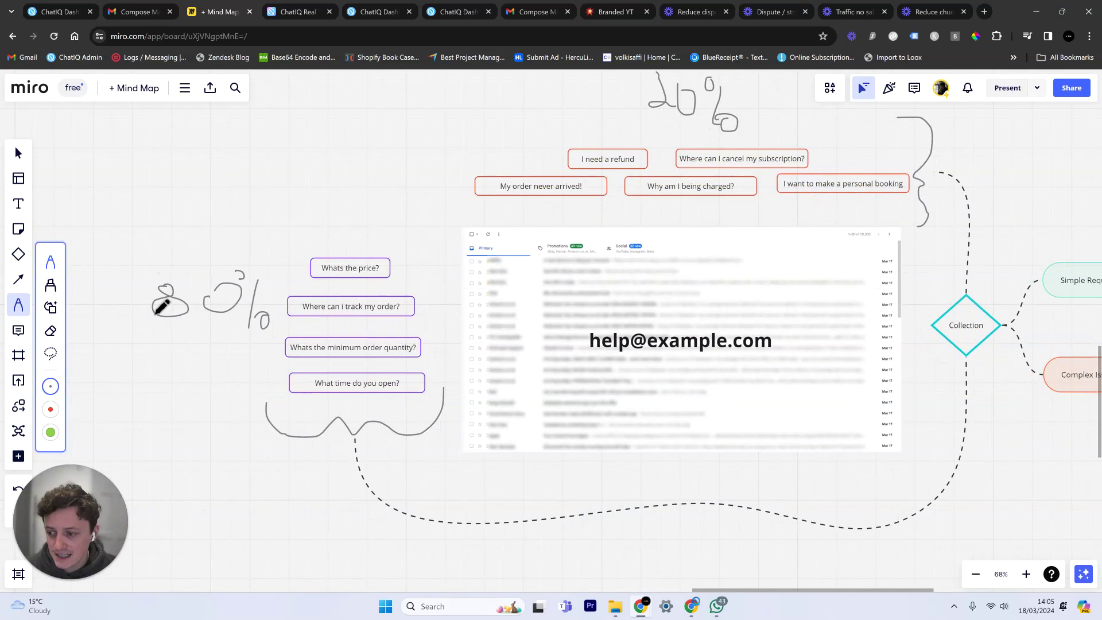
{"action": "left_click", "coordinate": [217, 258]}
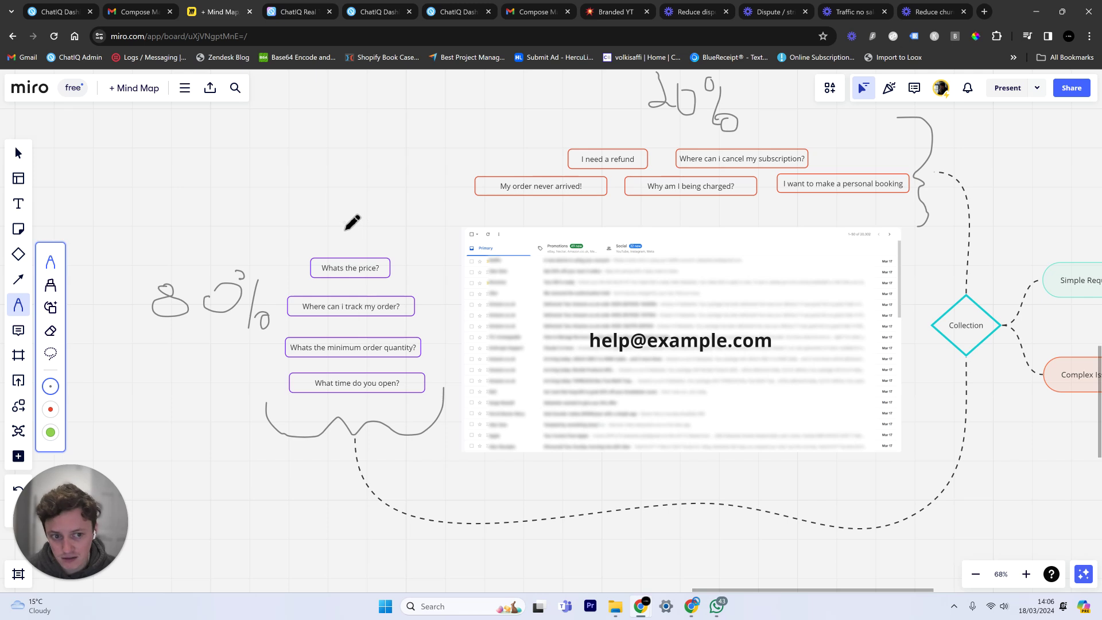
{"action": "scroll", "coordinate": [351, 222], "scroll_direction": "up", "scroll_amount": 3}
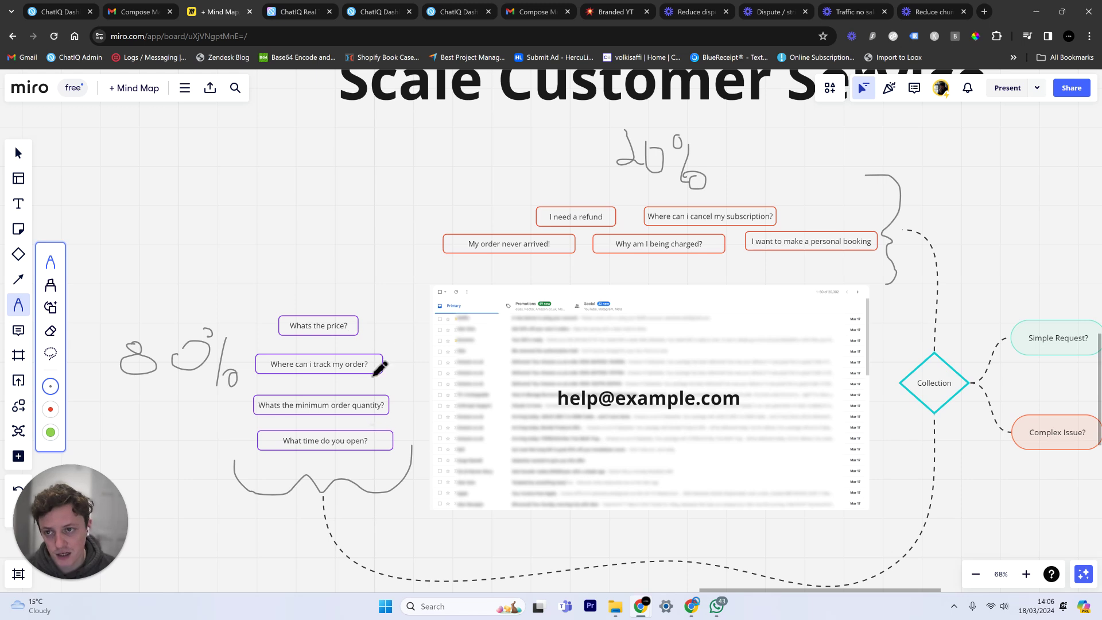
{"action": "left_click", "coordinate": [301, 11]}
{"action": "scroll", "coordinate": [970, 200], "scroll_direction": "down", "scroll_amount": 3}
{"action": "scroll", "coordinate": [970, 200], "scroll_direction": "down", "scroll_amount": 15}
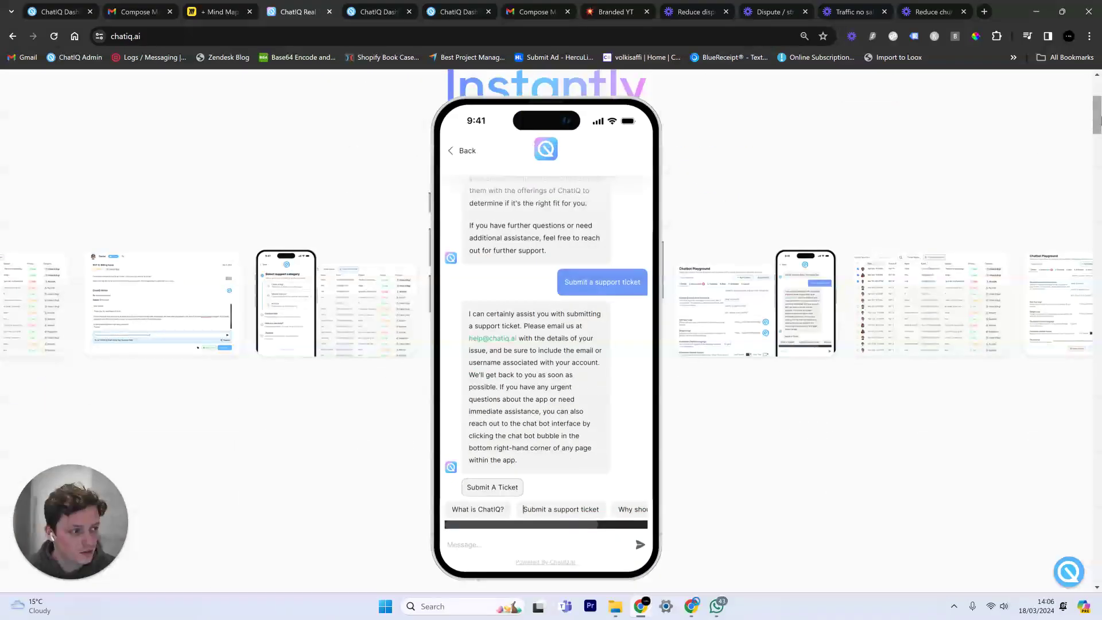
{"action": "left_click", "coordinate": [746, 290]}
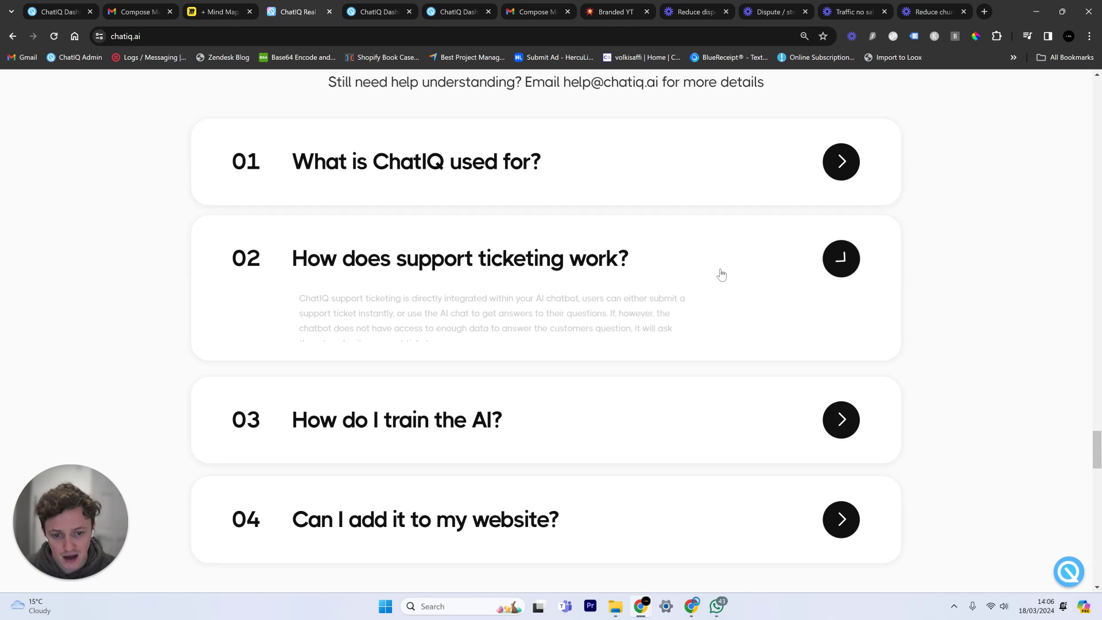
{"action": "left_click", "coordinate": [594, 198]}
{"action": "left_click", "coordinate": [787, 157]}
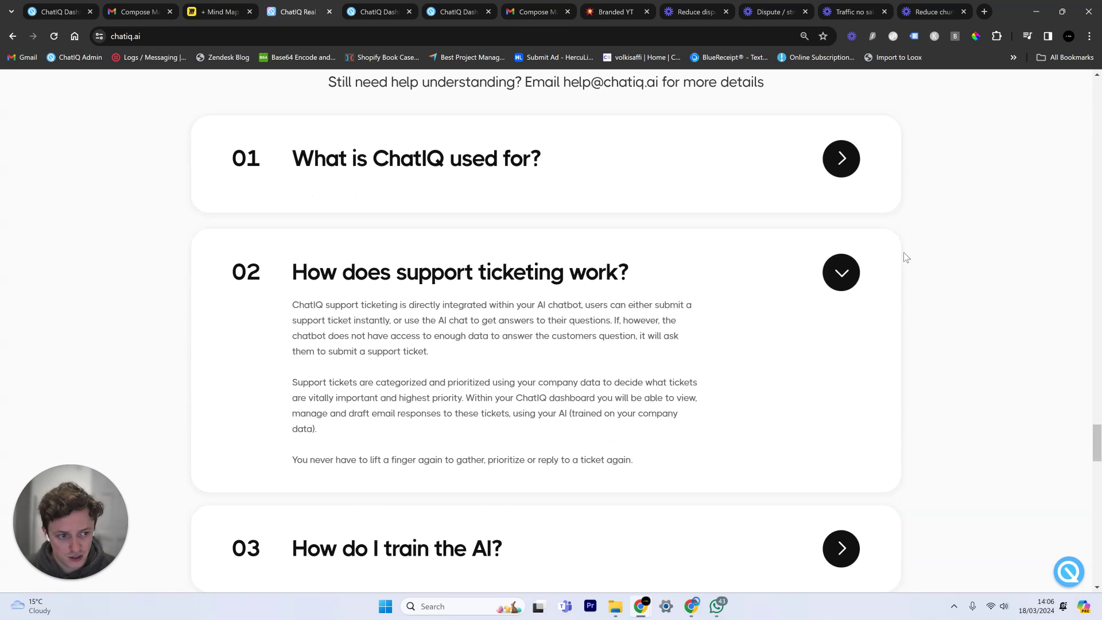
{"action": "left_click", "coordinate": [840, 257]}
{"action": "left_click", "coordinate": [746, 377]}
{"action": "left_click", "coordinate": [749, 374]}
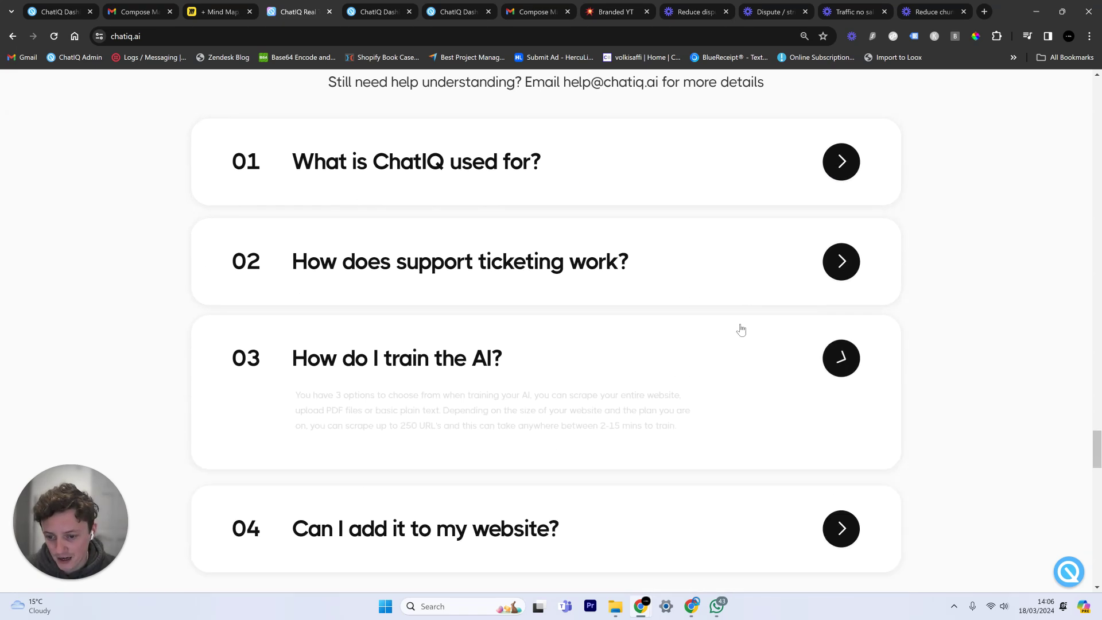
{"action": "left_click", "coordinate": [757, 247]}
{"action": "left_click", "coordinate": [769, 185]}
{"action": "left_click", "coordinate": [766, 186]}
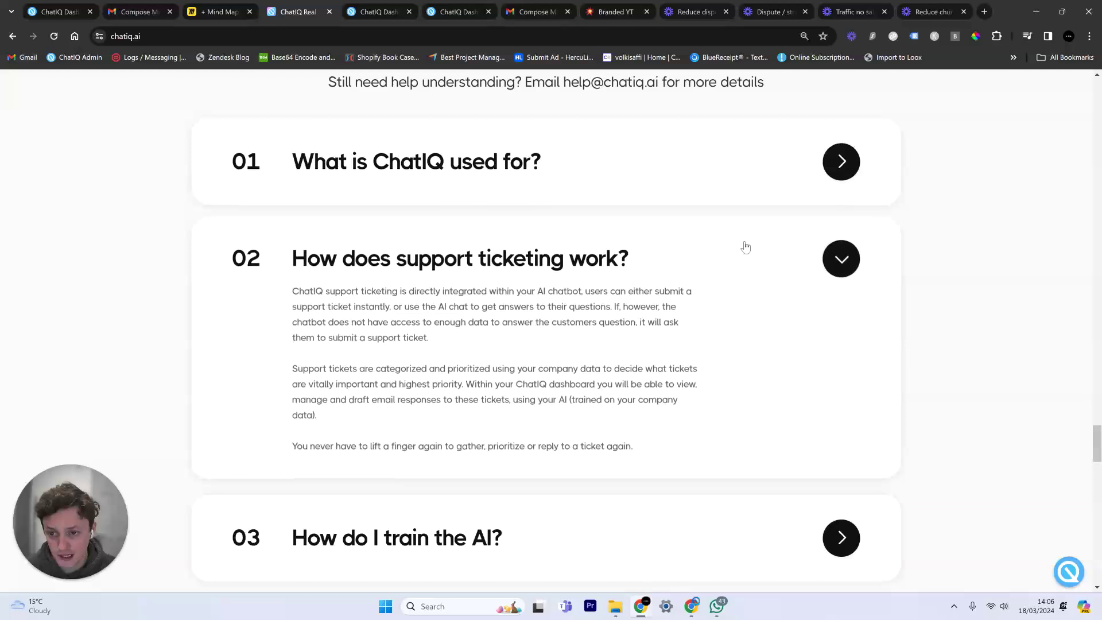
{"action": "left_click", "coordinate": [742, 246]}
{"action": "right_click", "coordinate": [666, 253]}
{"action": "left_click", "coordinate": [266, 98]}
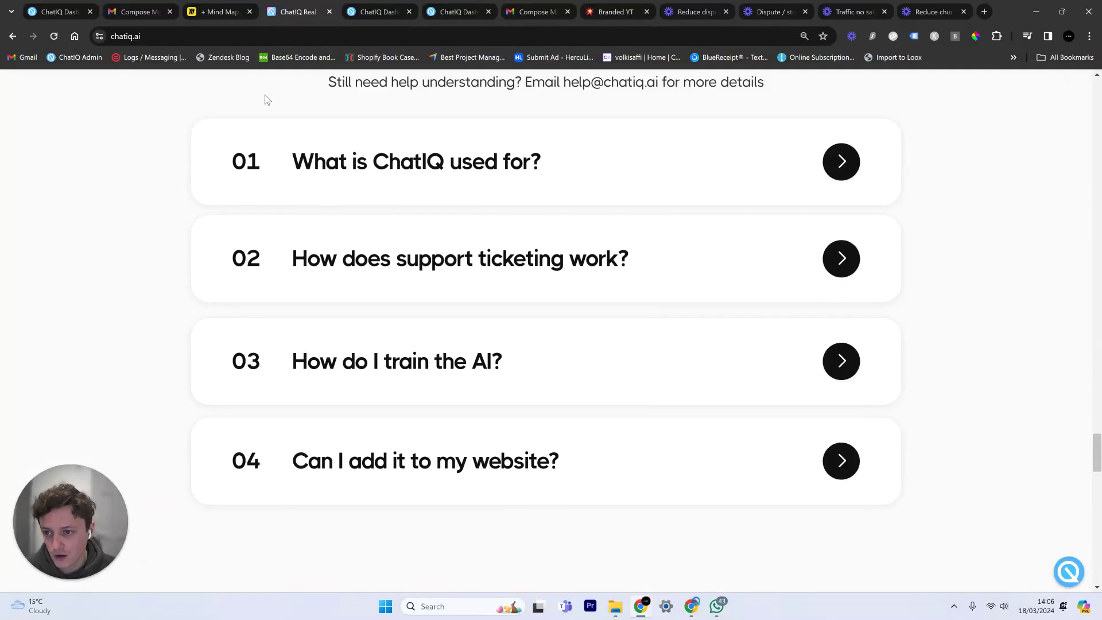
{"action": "scroll", "coordinate": [266, 99], "scroll_direction": "up", "scroll_amount": 1}
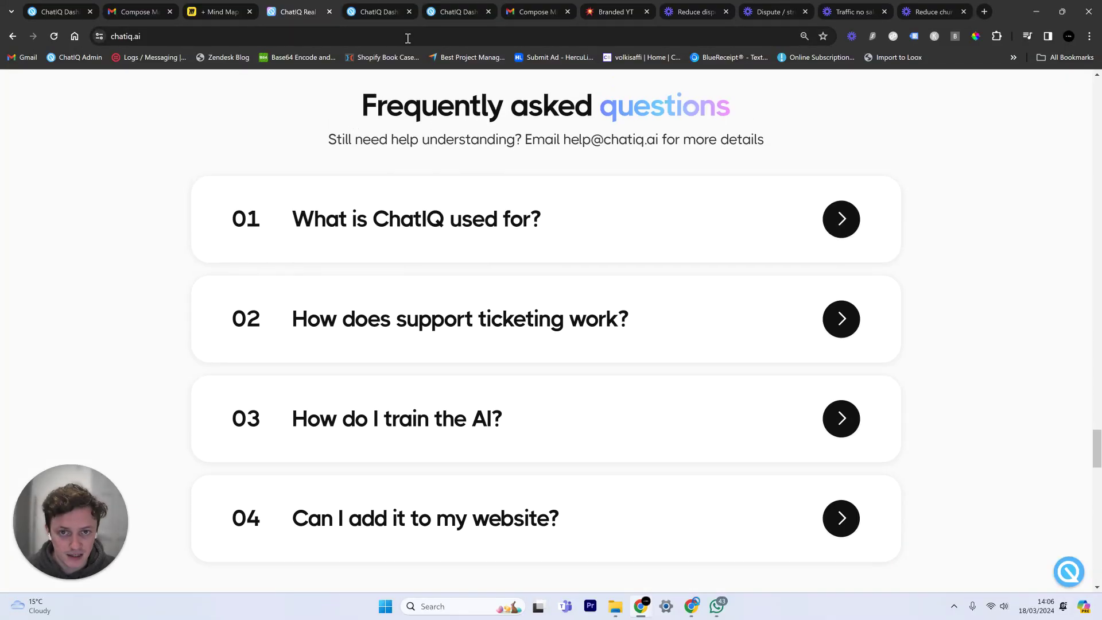
{"action": "left_click", "coordinate": [222, 7]}
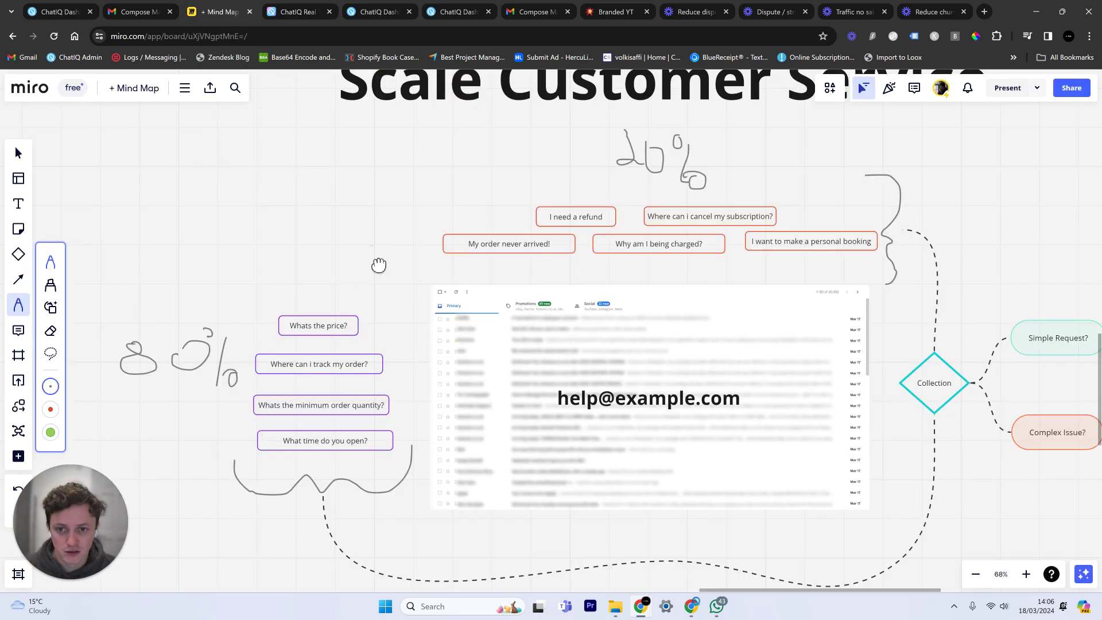
{"action": "scroll", "coordinate": [380, 267], "scroll_direction": "up", "scroll_amount": 2}
{"action": "scroll", "coordinate": [388, 280], "scroll_direction": "right", "scroll_amount": 2}
{"action": "scroll", "coordinate": [387, 279], "scroll_direction": "down", "scroll_amount": 1}
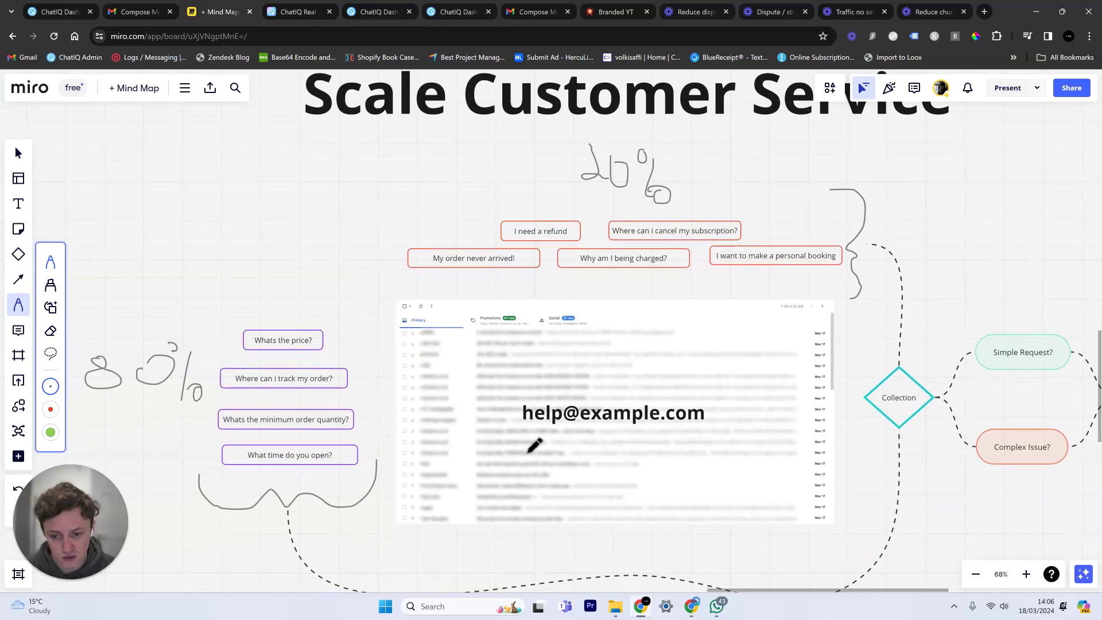
{"action": "key", "text": "v"}
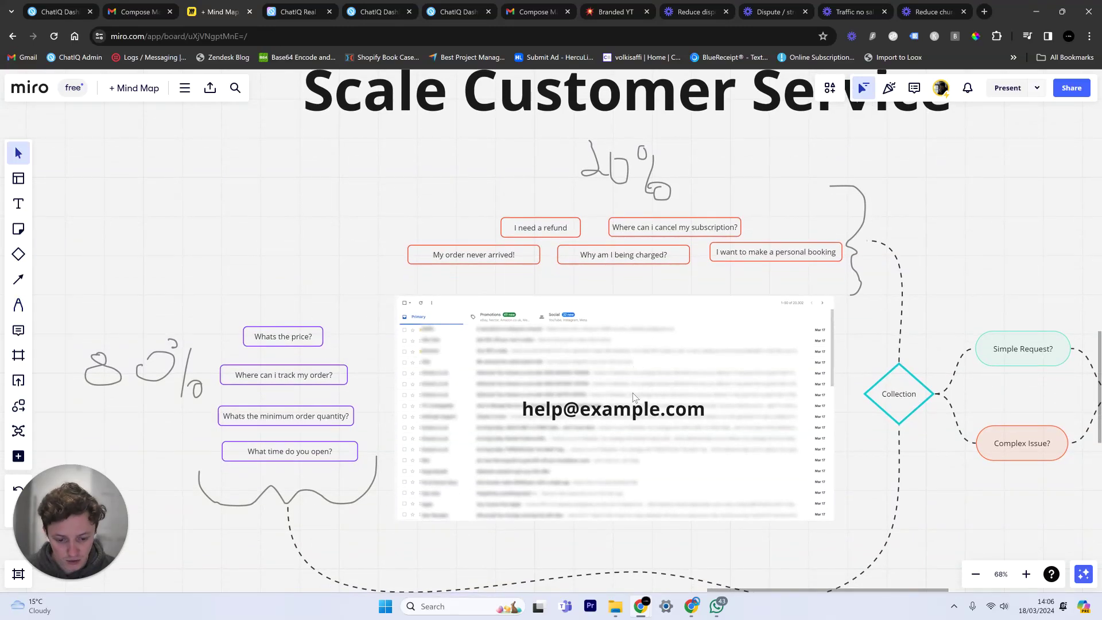
{"action": "left_click", "coordinate": [629, 414]}
{"action": "left_click", "coordinate": [548, 531]}
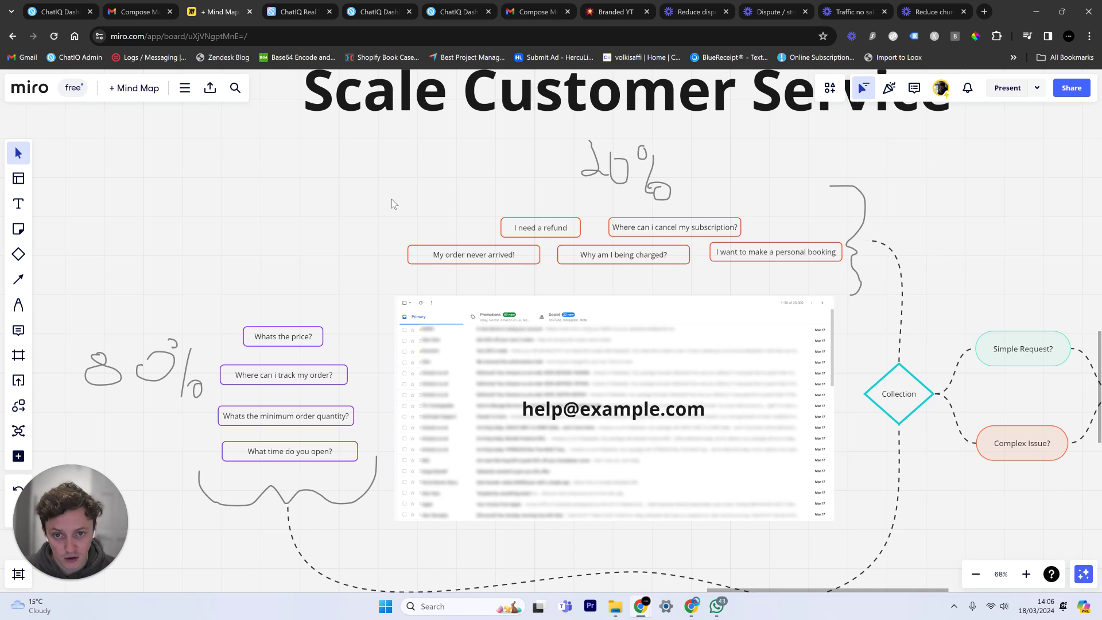
{"action": "scroll", "coordinate": [391, 198], "scroll_direction": "up", "scroll_amount": 3}
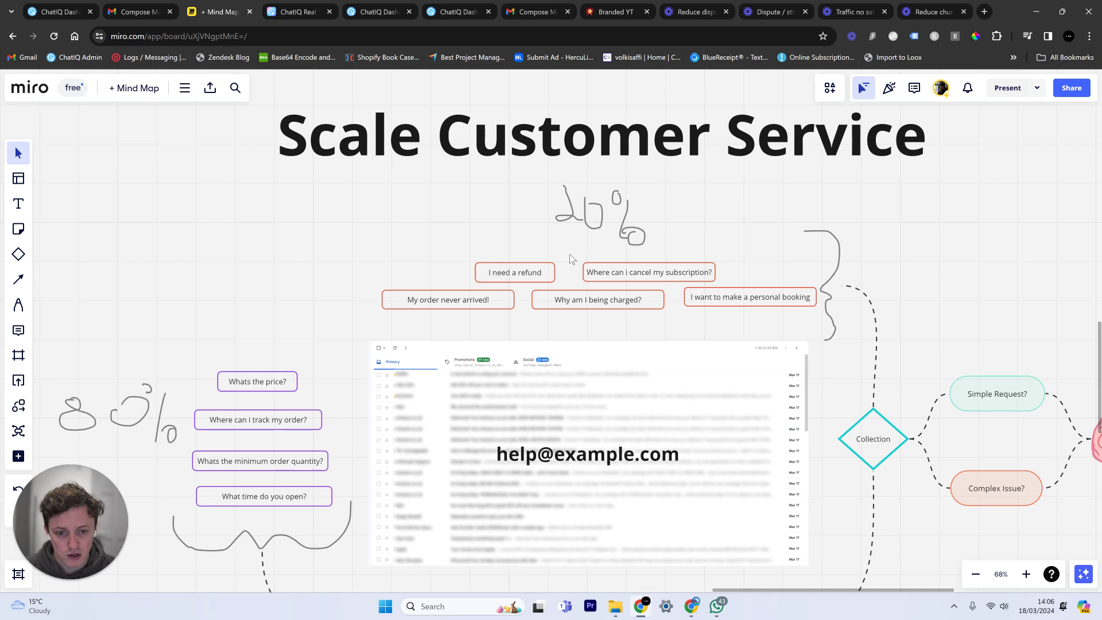
{"action": "scroll", "coordinate": [732, 237], "scroll_direction": "right", "scroll_amount": 2}
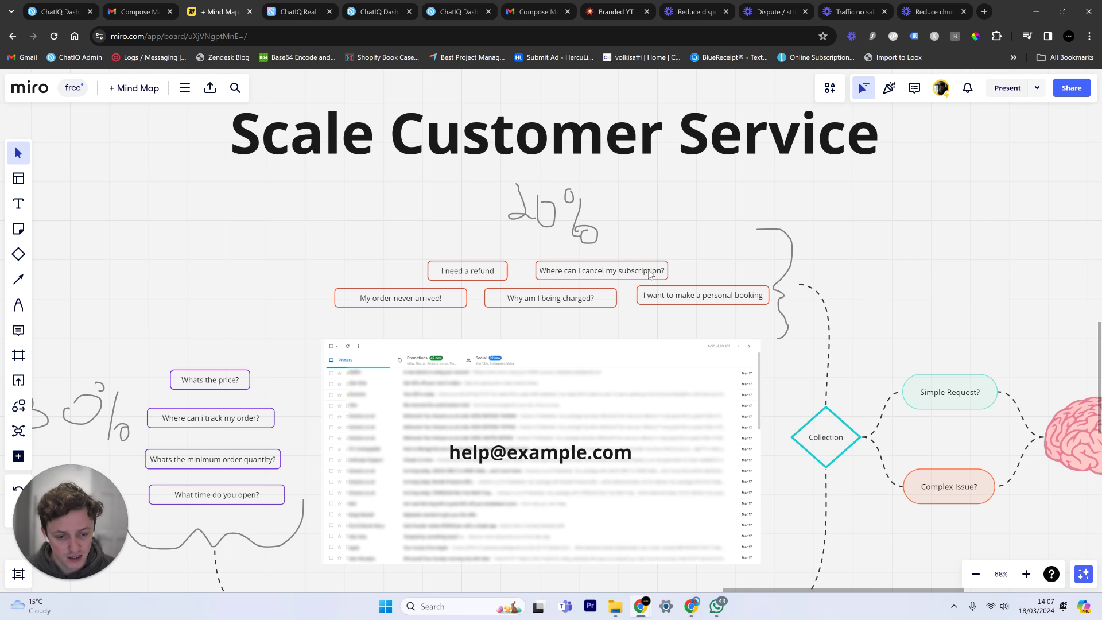
{"action": "left_click_drag", "start_coordinate": [600, 270], "coordinate": [598, 271]}
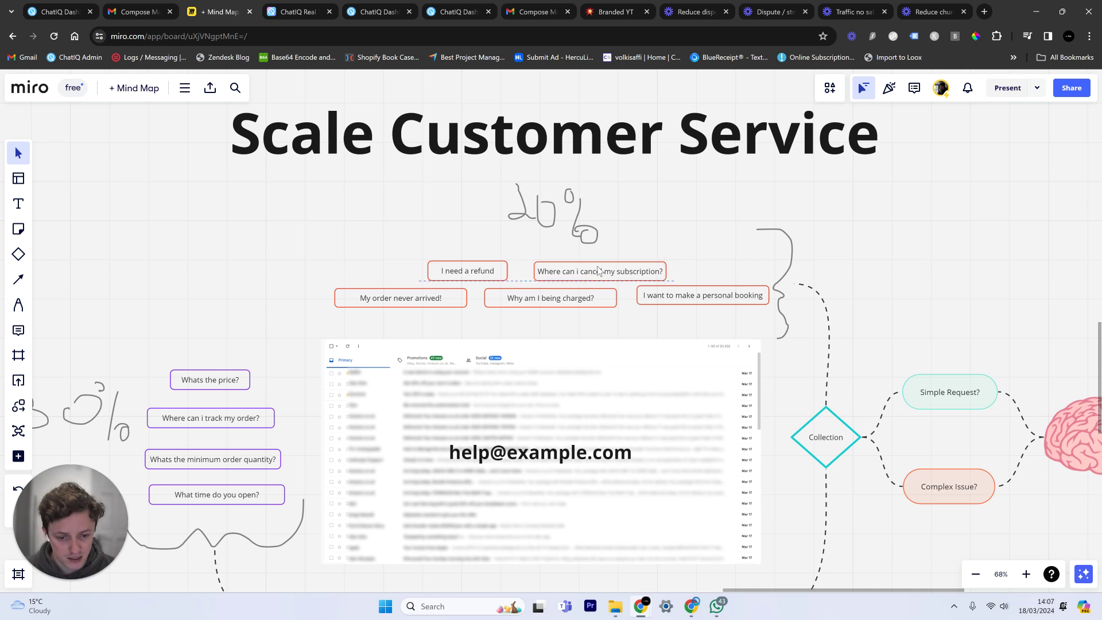
{"action": "scroll", "coordinate": [640, 234], "scroll_direction": "down", "scroll_amount": 2}
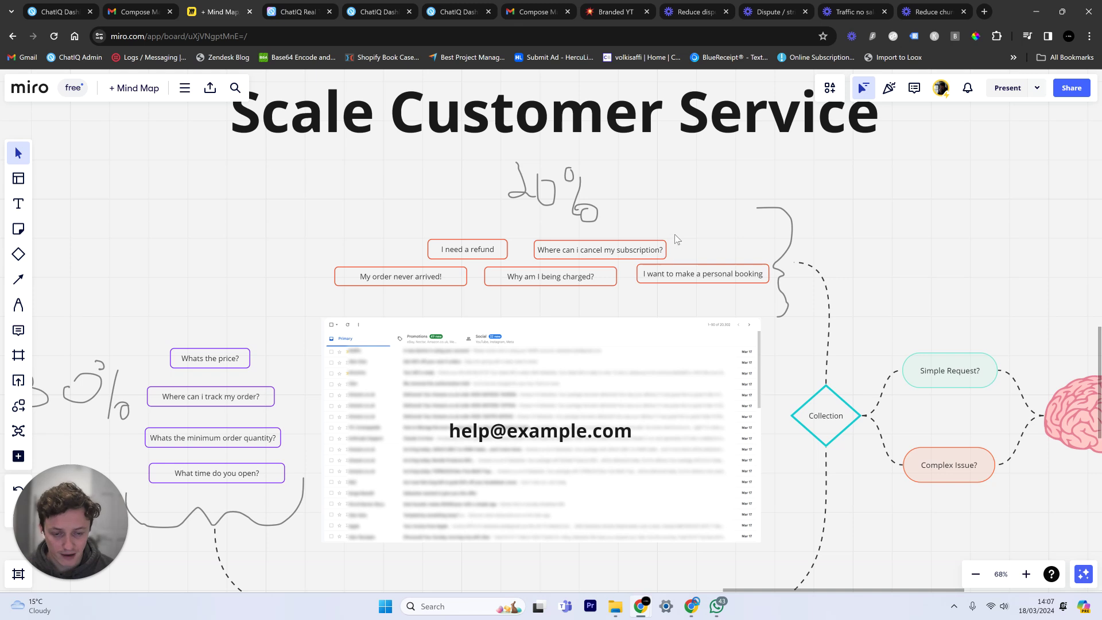
{"action": "scroll", "coordinate": [401, 333], "scroll_direction": "left", "scroll_amount": 3}
{"action": "scroll", "coordinate": [400, 333], "scroll_direction": "down", "scroll_amount": 1}
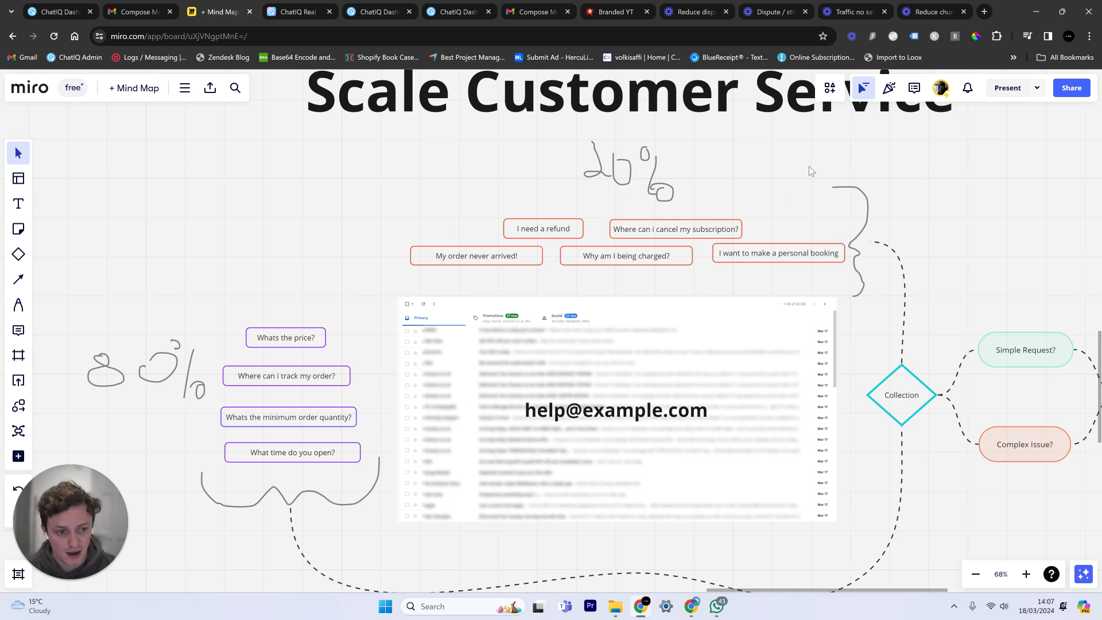
{"action": "scroll", "coordinate": [541, 368], "scroll_direction": "up", "scroll_amount": 2}
{"action": "scroll", "coordinate": [540, 368], "scroll_direction": "right", "scroll_amount": 2}
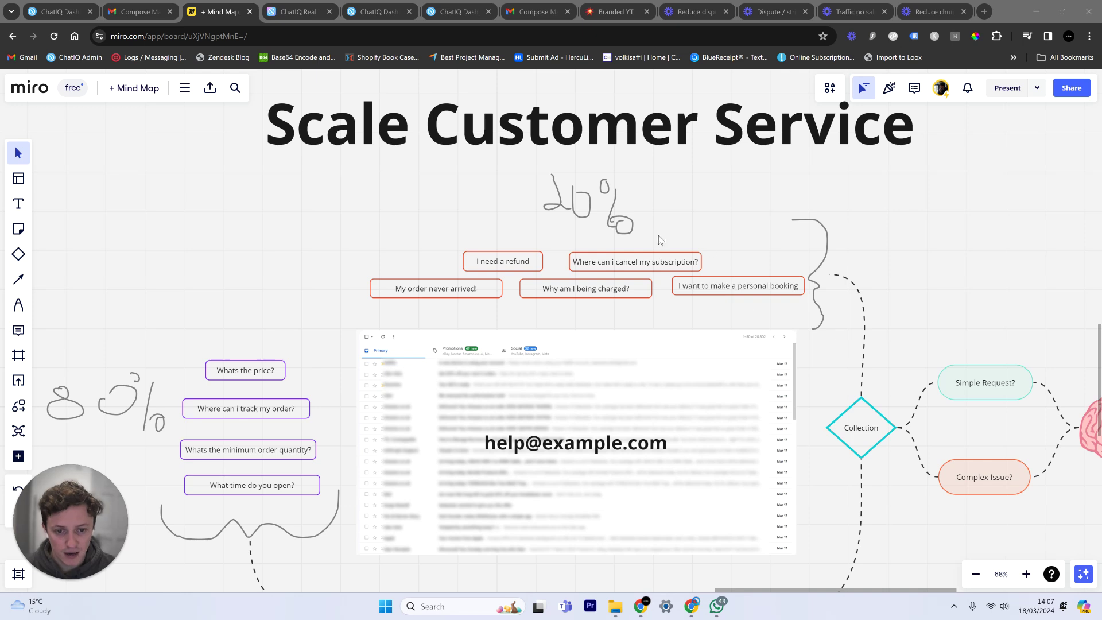
{"action": "left_click_drag", "start_coordinate": [716, 199], "coordinate": [621, 198]}
{"action": "scroll", "coordinate": [573, 189], "scroll_direction": "right", "scroll_amount": 5}
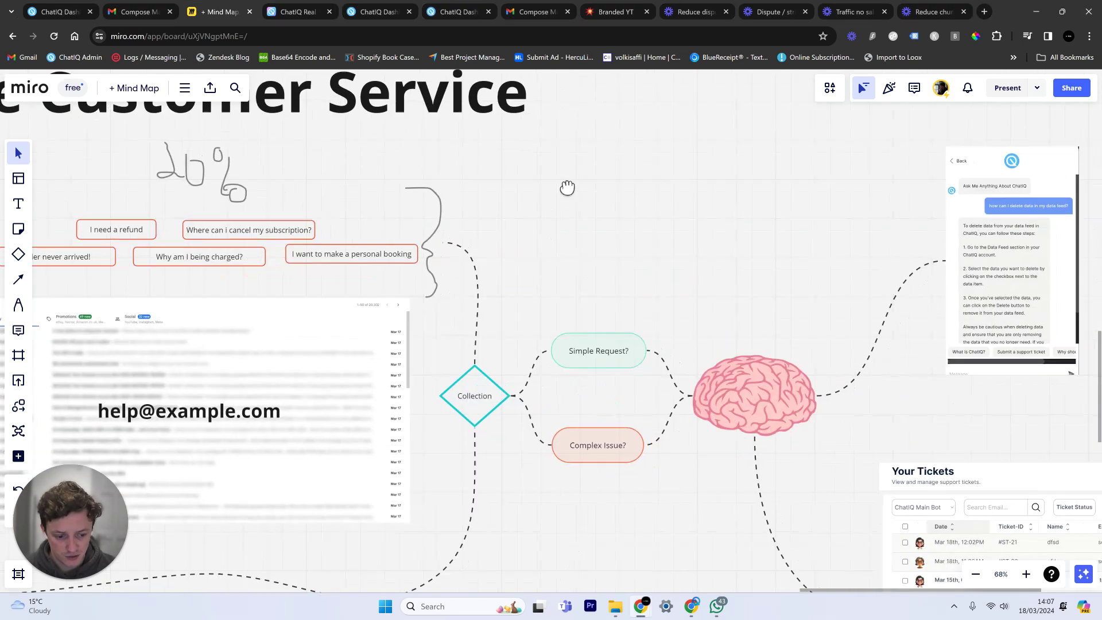
{"action": "scroll", "coordinate": [609, 246], "scroll_direction": "down", "scroll_amount": 1}
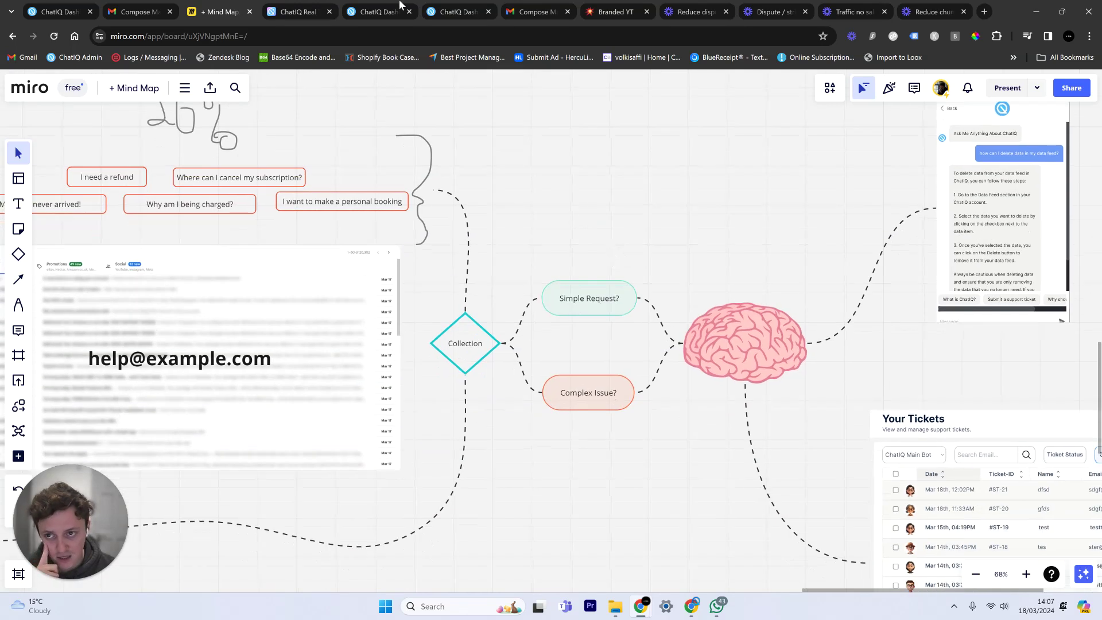
{"action": "left_click", "coordinate": [299, 12]}
{"action": "scroll", "coordinate": [801, 313], "scroll_direction": "up", "scroll_amount": 7}
{"action": "scroll", "coordinate": [801, 313], "scroll_direction": "up", "scroll_amount": 10}
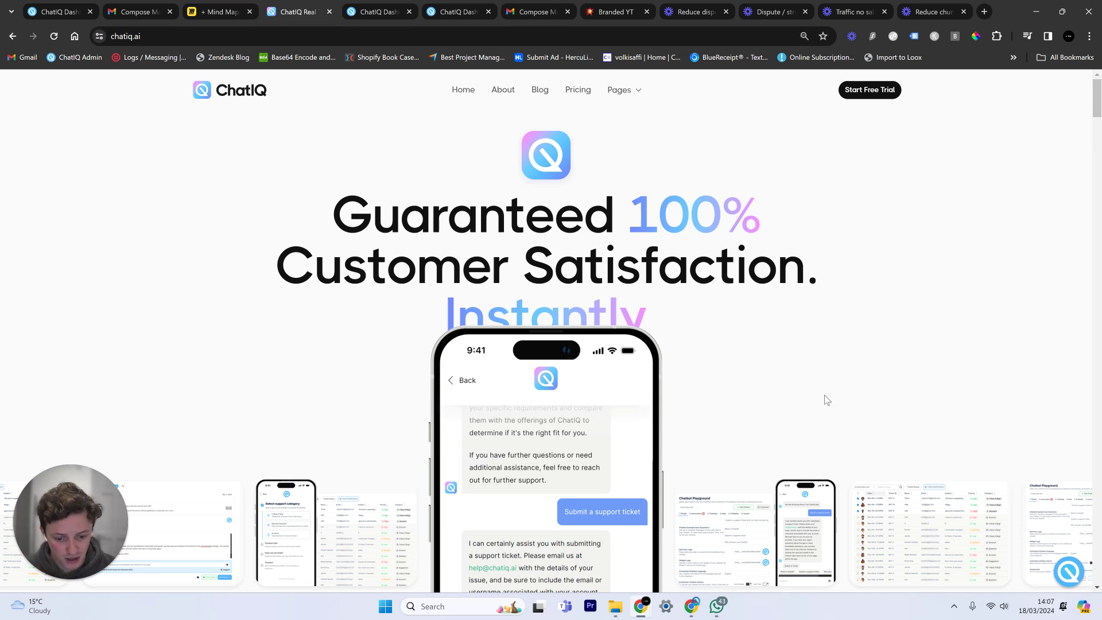
{"action": "scroll", "coordinate": [824, 398], "scroll_direction": "down", "scroll_amount": 3}
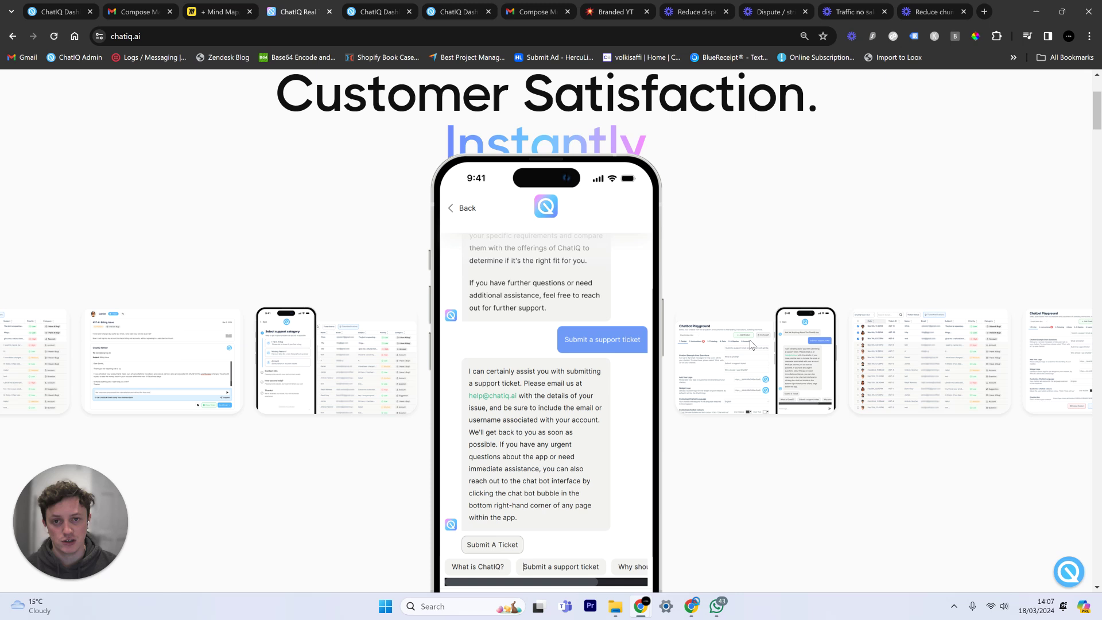
{"action": "left_click", "coordinate": [230, 8]}
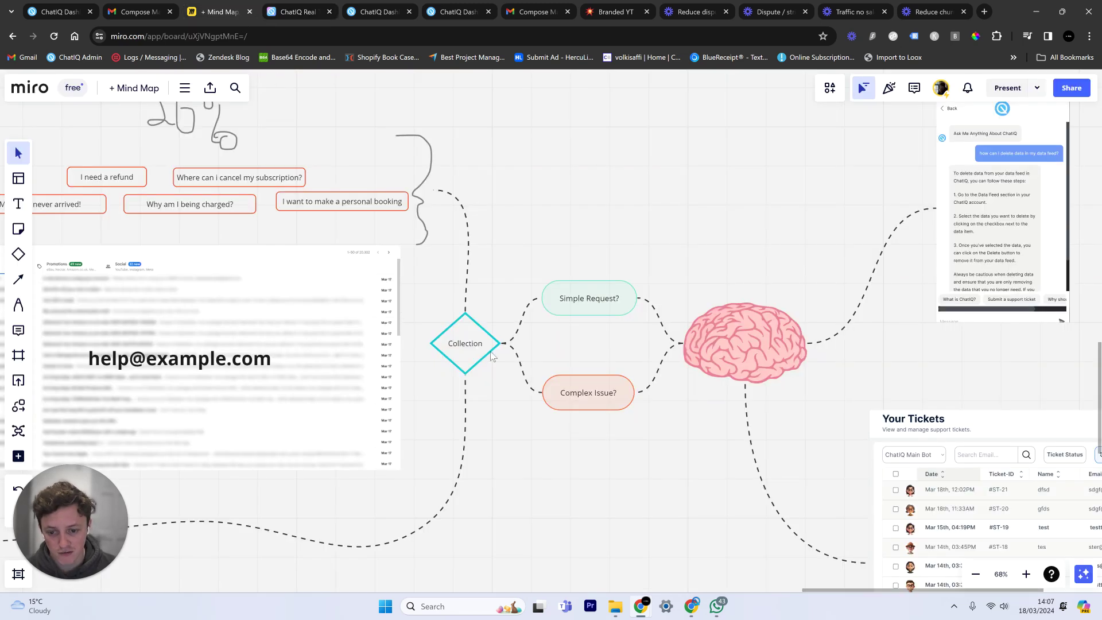
{"action": "left_click", "coordinate": [632, 296]}
{"action": "left_click", "coordinate": [594, 400]}
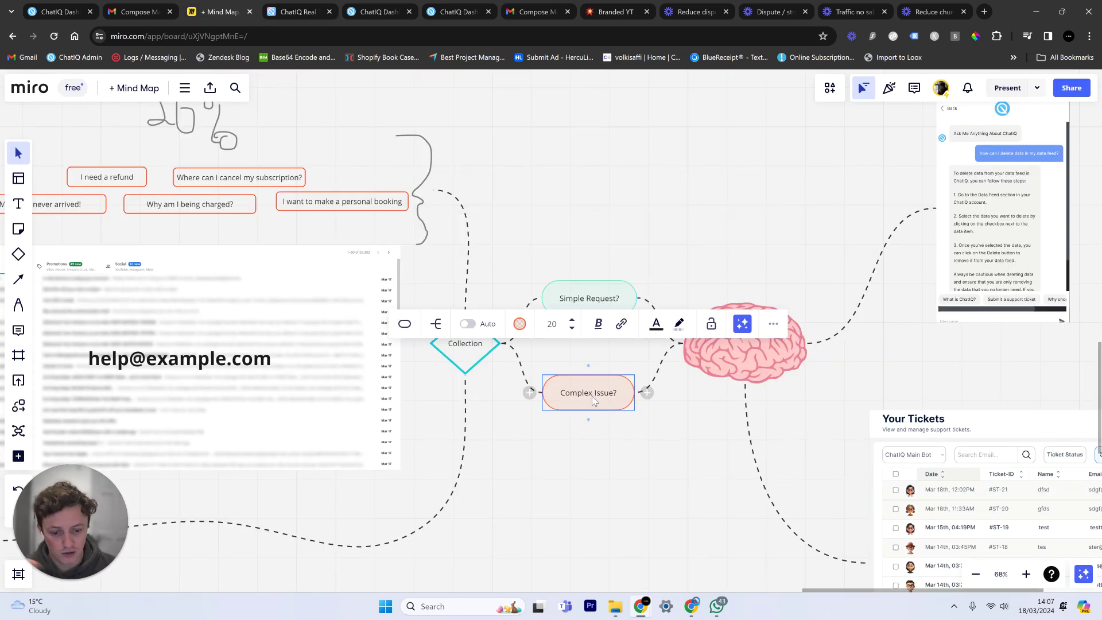
{"action": "left_click", "coordinate": [636, 502]}
{"action": "left_click", "coordinate": [740, 349]}
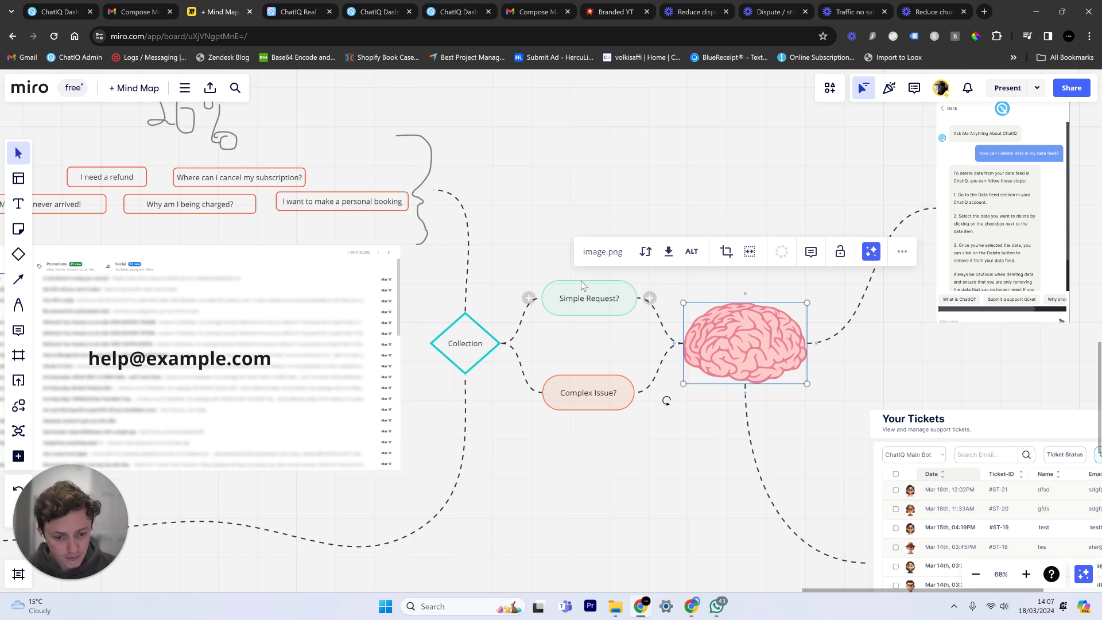
{"action": "left_click", "coordinate": [607, 302]}
{"action": "left_click", "coordinate": [734, 335]}
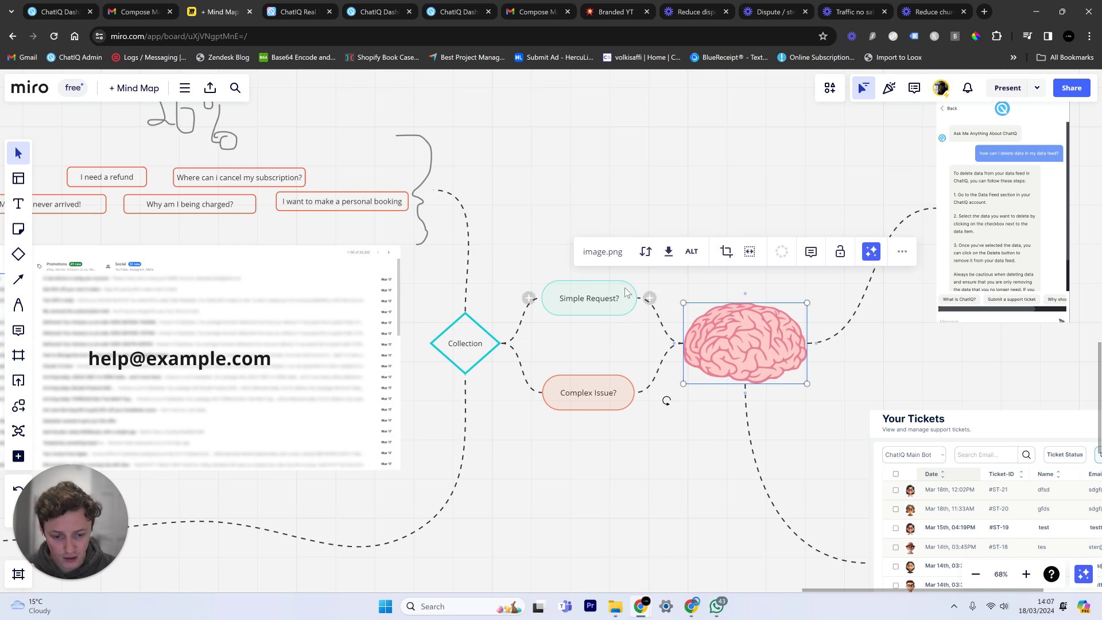
{"action": "scroll", "coordinate": [624, 318], "scroll_direction": "right", "scroll_amount": 5}
{"action": "scroll", "coordinate": [625, 318], "scroll_direction": "up", "scroll_amount": 1}
{"action": "left_click", "coordinate": [679, 230]}
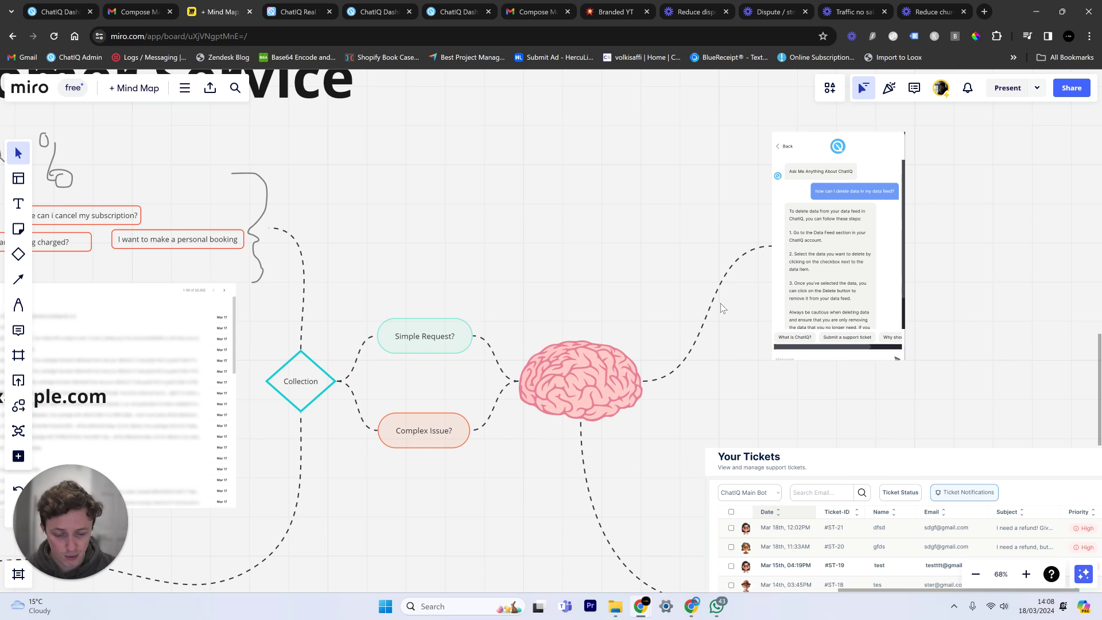
{"action": "left_click", "coordinate": [816, 265]}
{"action": "left_click", "coordinate": [605, 243]}
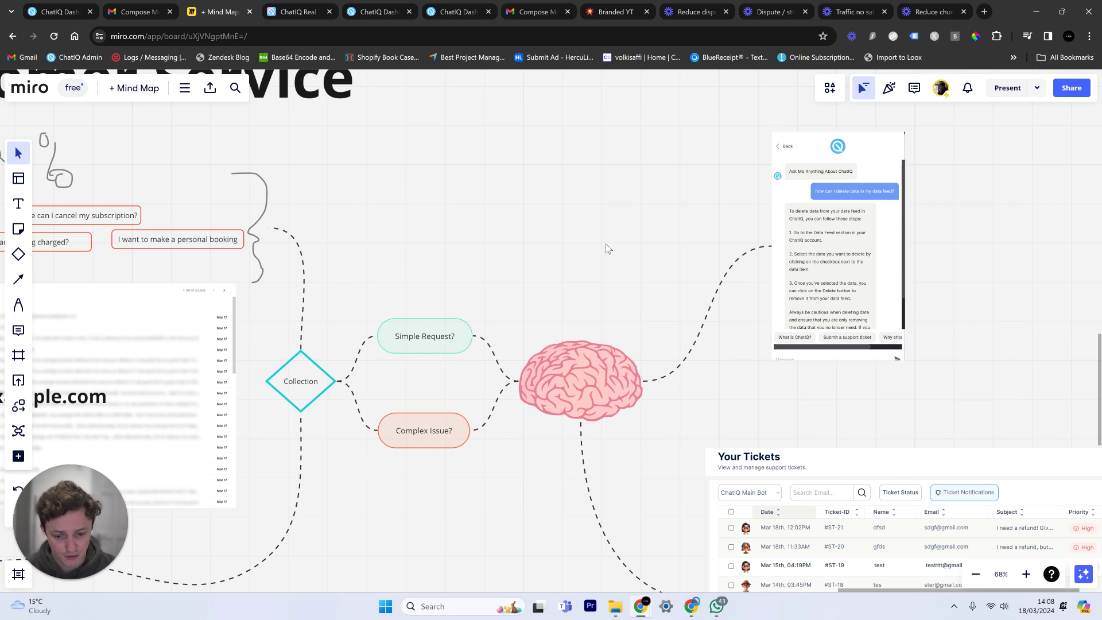
{"action": "scroll", "coordinate": [607, 115], "scroll_direction": "down", "scroll_amount": 5}
{"action": "scroll", "coordinate": [608, 115], "scroll_direction": "right", "scroll_amount": 5}
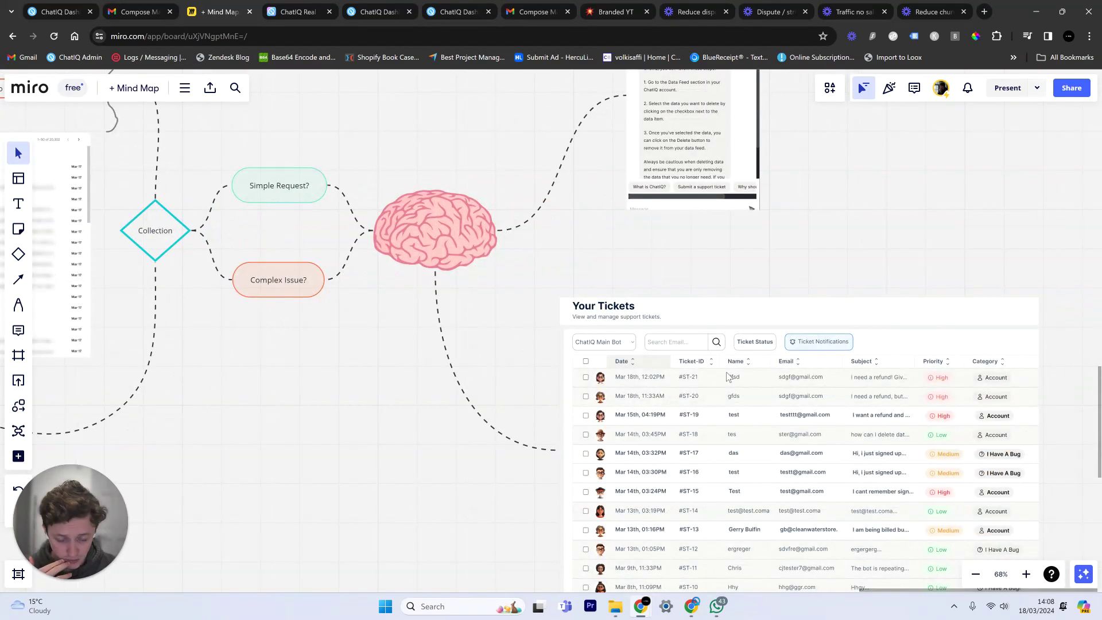
{"action": "scroll", "coordinate": [727, 376], "scroll_direction": "down", "scroll_amount": 3}
{"action": "scroll", "coordinate": [728, 376], "scroll_direction": "right", "scroll_amount": 5}
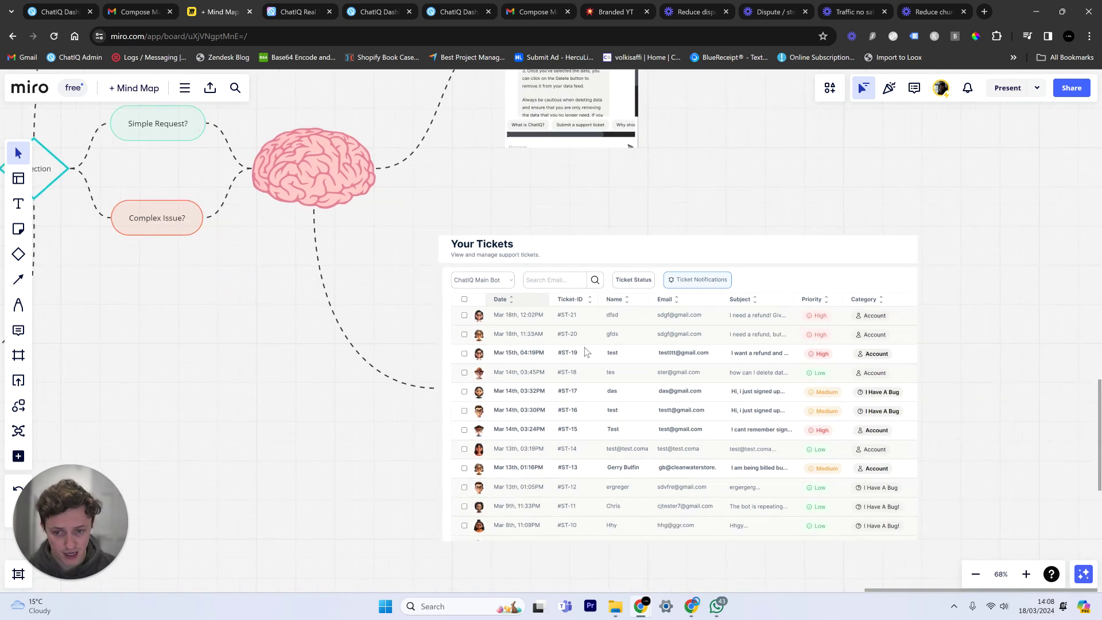
{"action": "scroll", "coordinate": [592, 326], "scroll_direction": "left", "scroll_amount": 3}
{"action": "scroll", "coordinate": [685, 329], "scroll_direction": "right", "scroll_amount": 4}
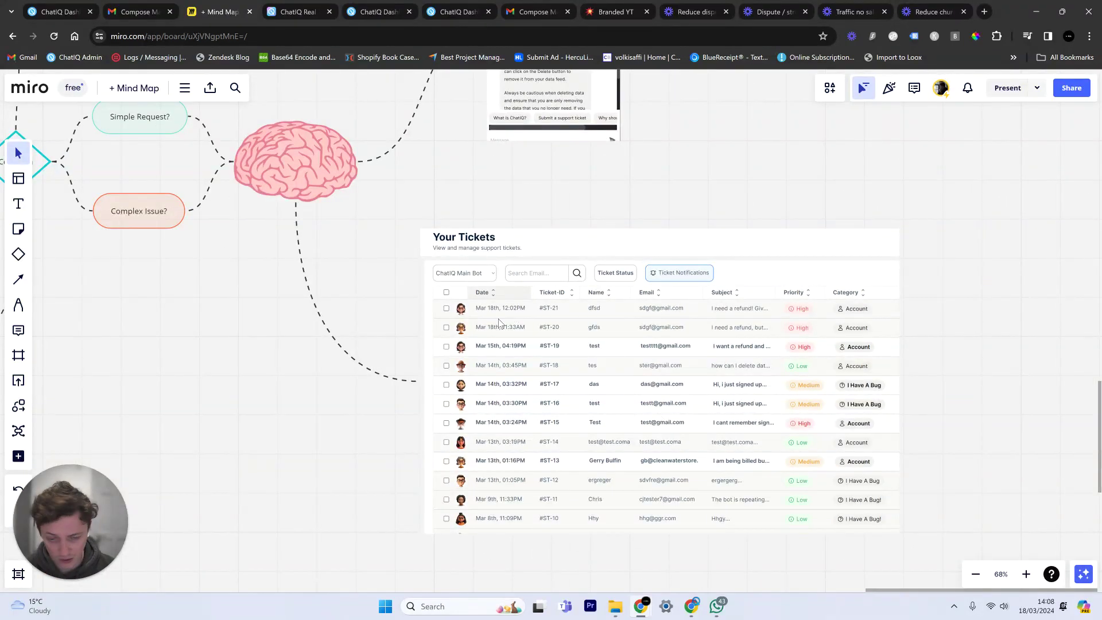
{"action": "scroll", "coordinate": [373, 242], "scroll_direction": "down", "scroll_amount": 2}
{"action": "scroll", "coordinate": [373, 242], "scroll_direction": "left", "scroll_amount": 5}
{"action": "scroll", "coordinate": [373, 242], "scroll_direction": "up", "scroll_amount": 3}
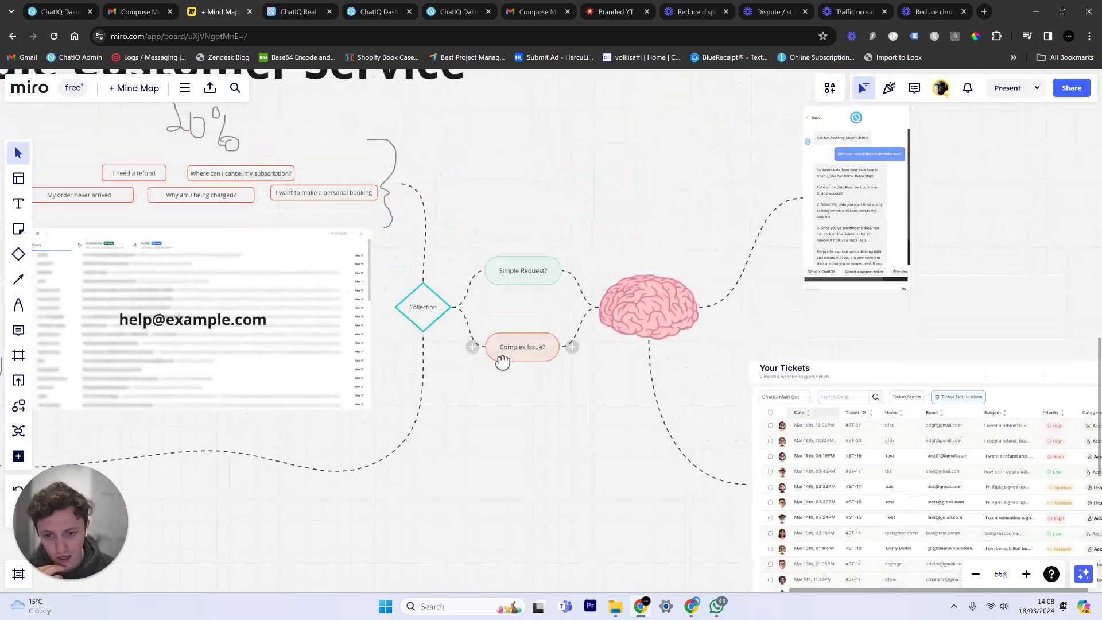
Go to the ChatIQ dashboard and open the Data Feed page from Chatbots.
{"action": "left_click", "coordinate": [376, 11]}
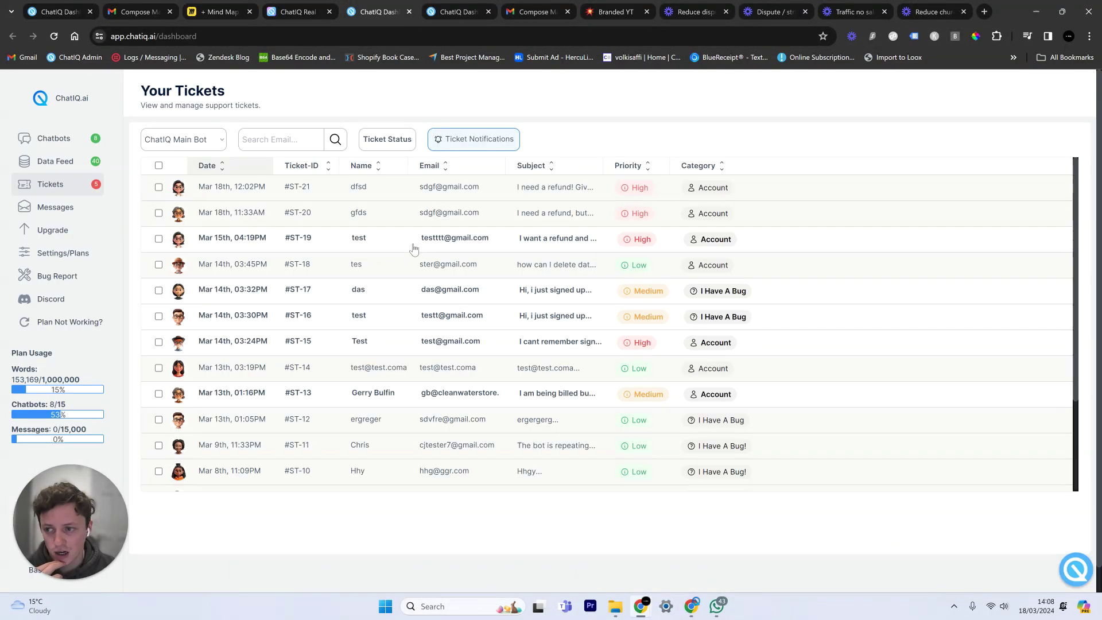
{"action": "left_click", "coordinate": [81, 139]}
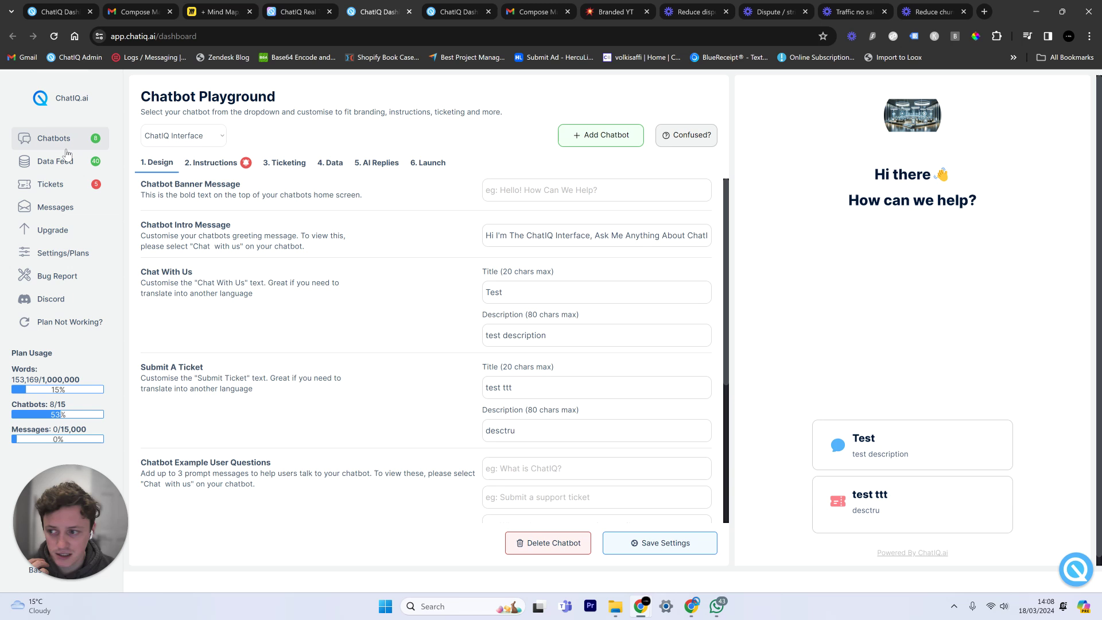
{"action": "left_click", "coordinate": [105, 165]}
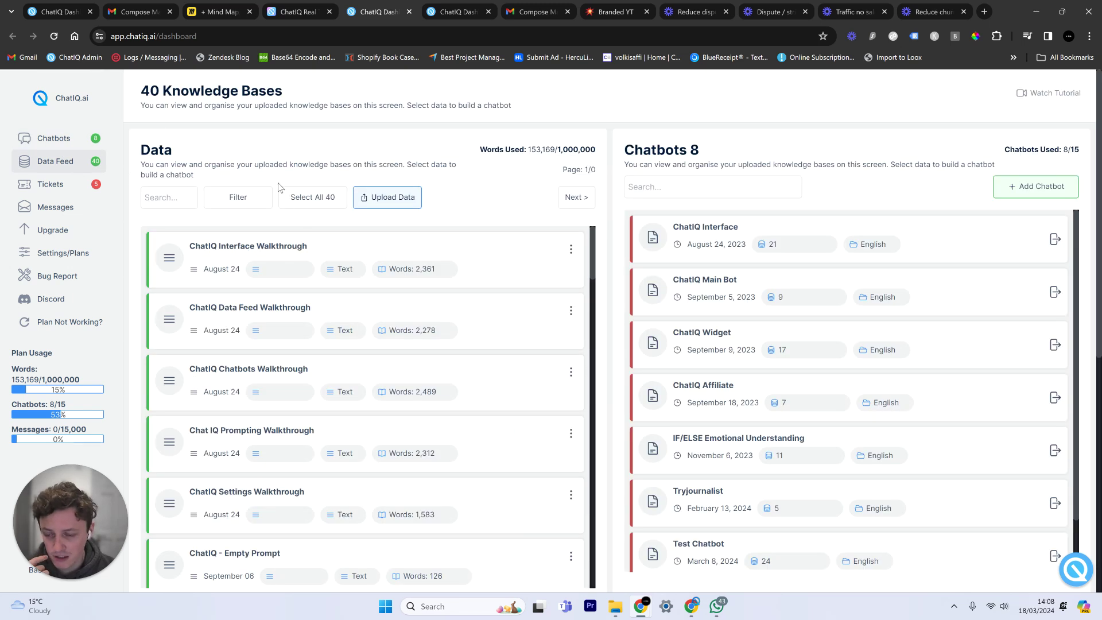
Highlight the 153,169 words-used figure and scroll through the Data knowledge-base list.
{"action": "double_click", "coordinate": [535, 149]}
{"action": "left_click", "coordinate": [534, 180]}
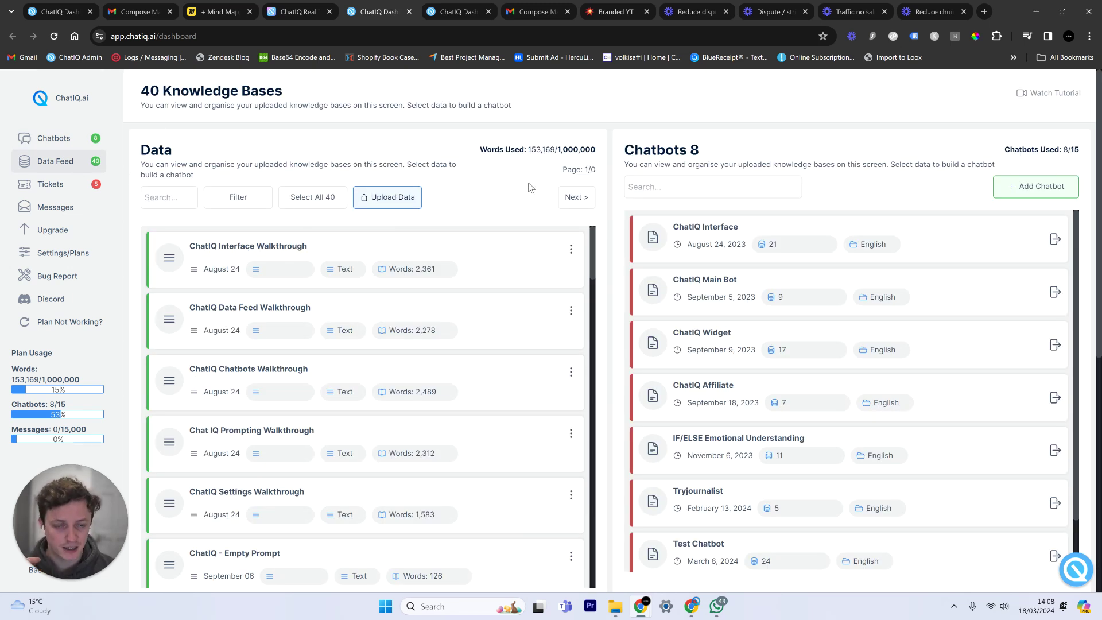
{"action": "scroll", "coordinate": [505, 283], "scroll_direction": "down", "scroll_amount": 4}
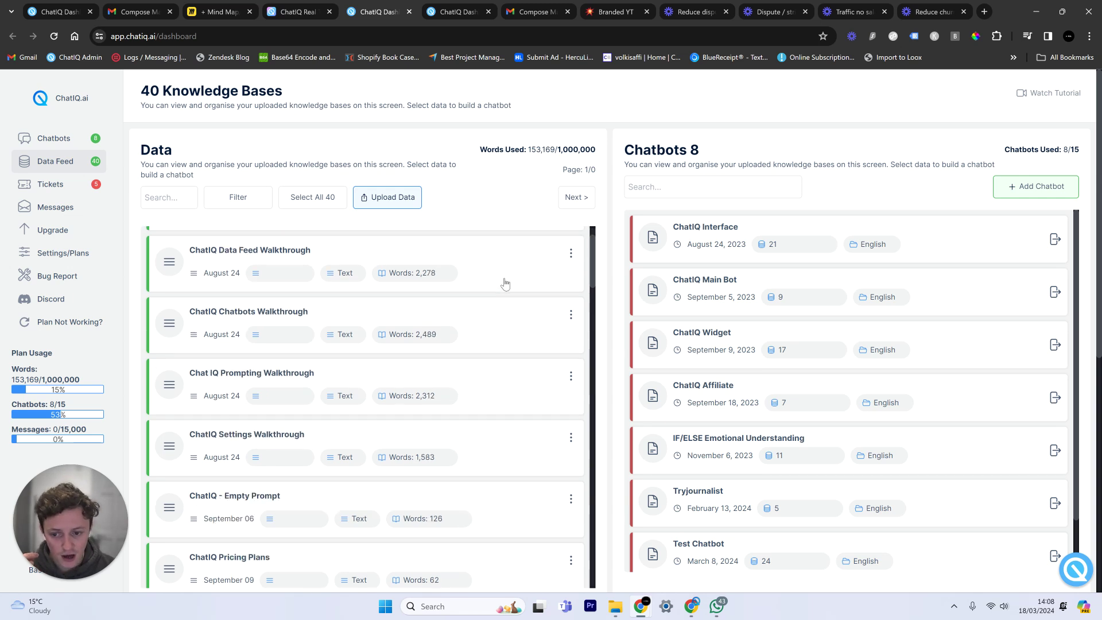
{"action": "scroll", "coordinate": [505, 283], "scroll_direction": "down", "scroll_amount": 5}
{"action": "scroll", "coordinate": [504, 283], "scroll_direction": "up", "scroll_amount": 5}
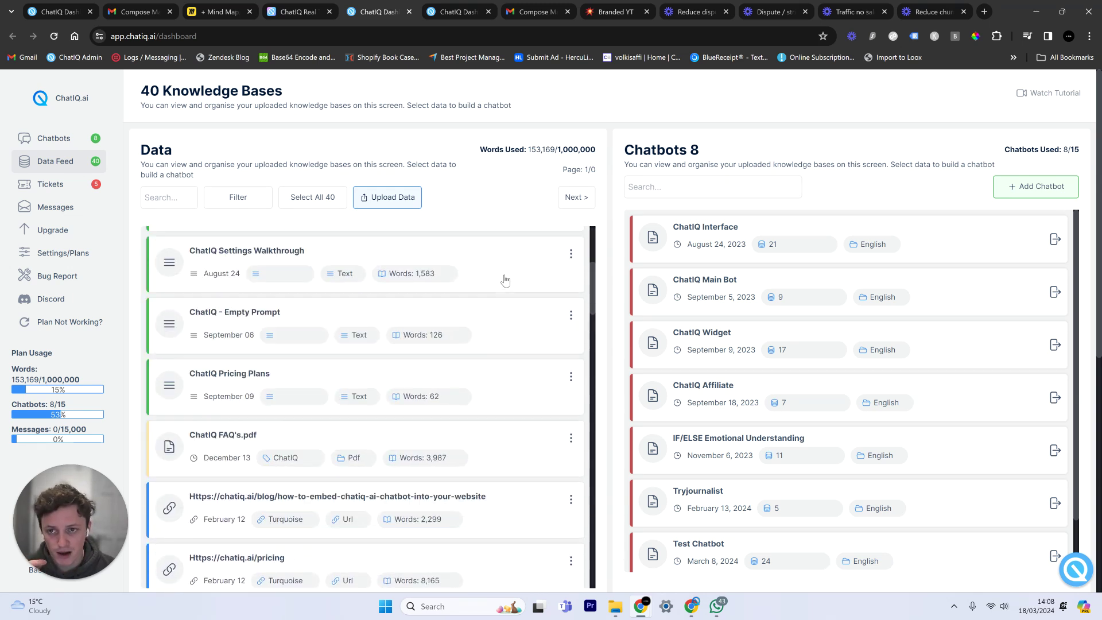
Zoom into the lower TOF/MOF mind map and delete the cross stroke over CUSTOMERS.
{"action": "left_click", "coordinate": [218, 11]}
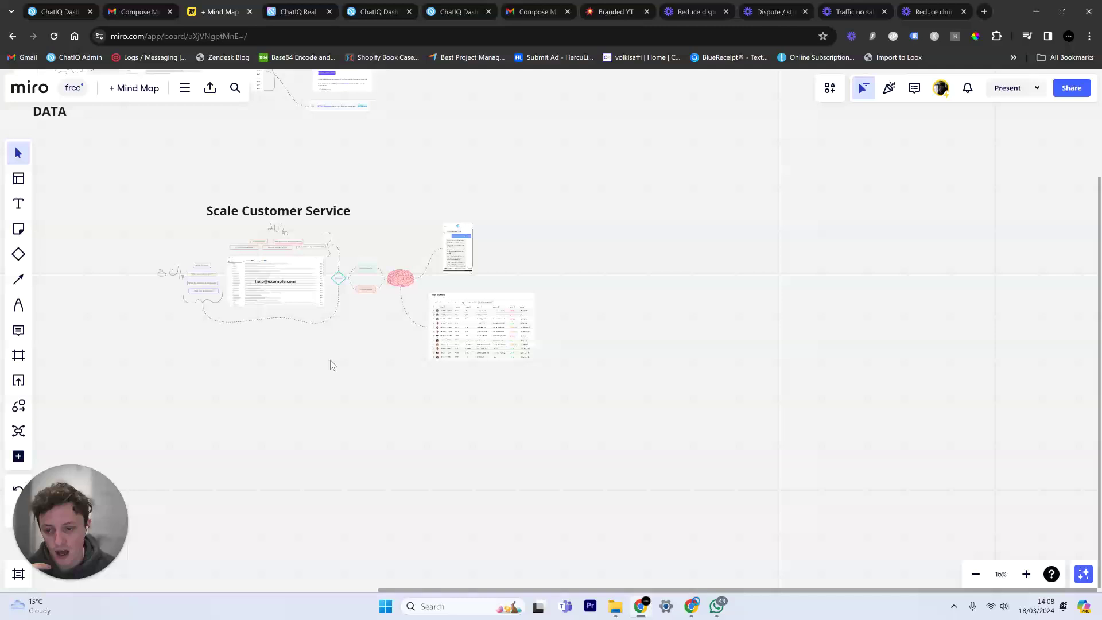
{"action": "left_click_drag", "start_coordinate": [330, 364], "coordinate": [779, 357]}
{"action": "scroll", "coordinate": [587, 419], "scroll_direction": "down", "scroll_amount": 3}
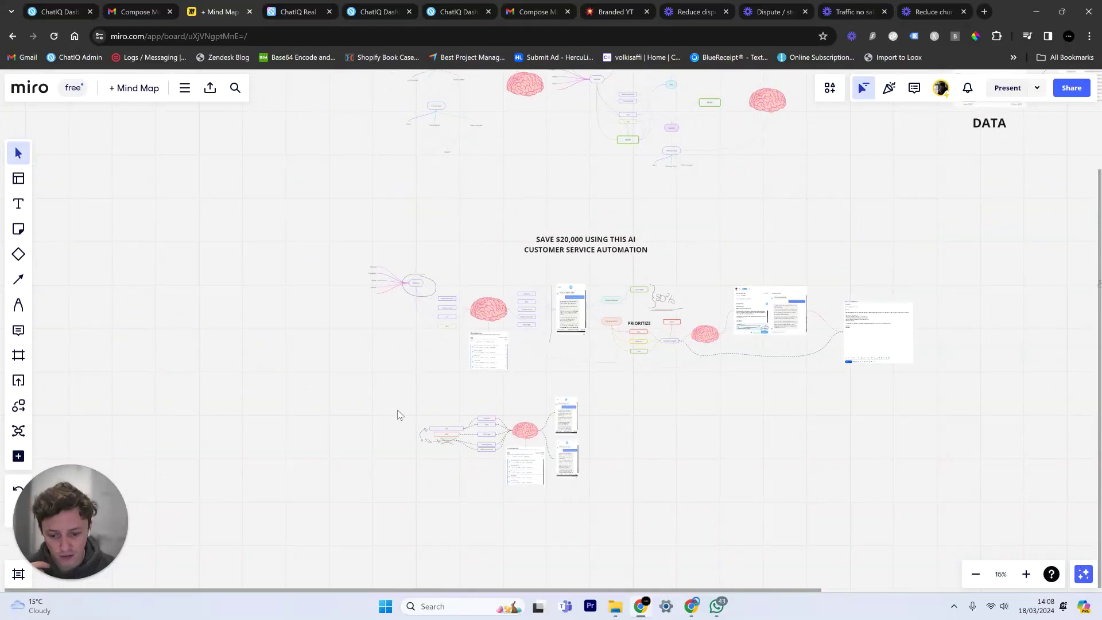
{"action": "scroll", "coordinate": [436, 411], "scroll_direction": "up", "scroll_amount": 10}
{"action": "scroll", "coordinate": [482, 374], "scroll_direction": "up", "scroll_amount": 2}
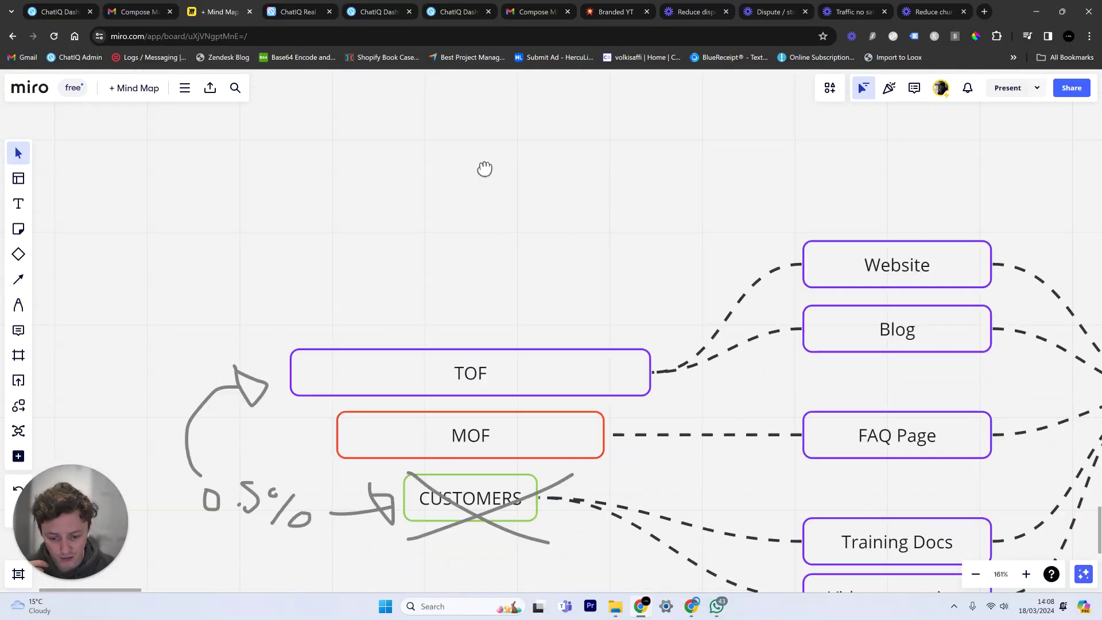
{"action": "scroll", "coordinate": [484, 167], "scroll_direction": "down", "scroll_amount": 3}
{"action": "scroll", "coordinate": [526, 266], "scroll_direction": "down", "scroll_amount": 2}
{"action": "left_click", "coordinate": [516, 360]}
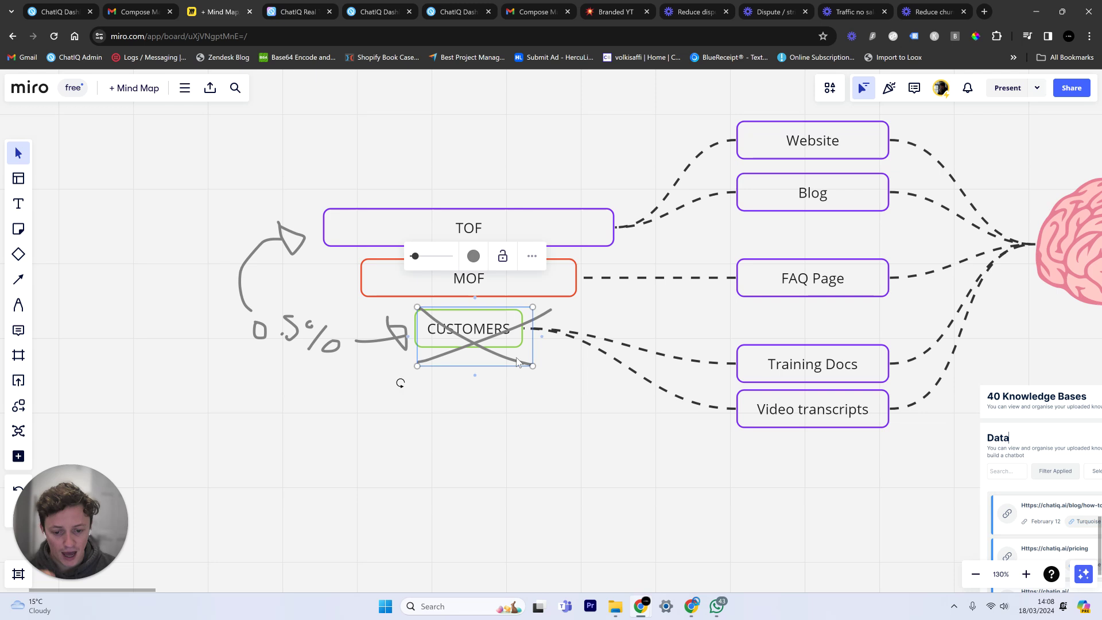
{"action": "key", "text": "Delete"}
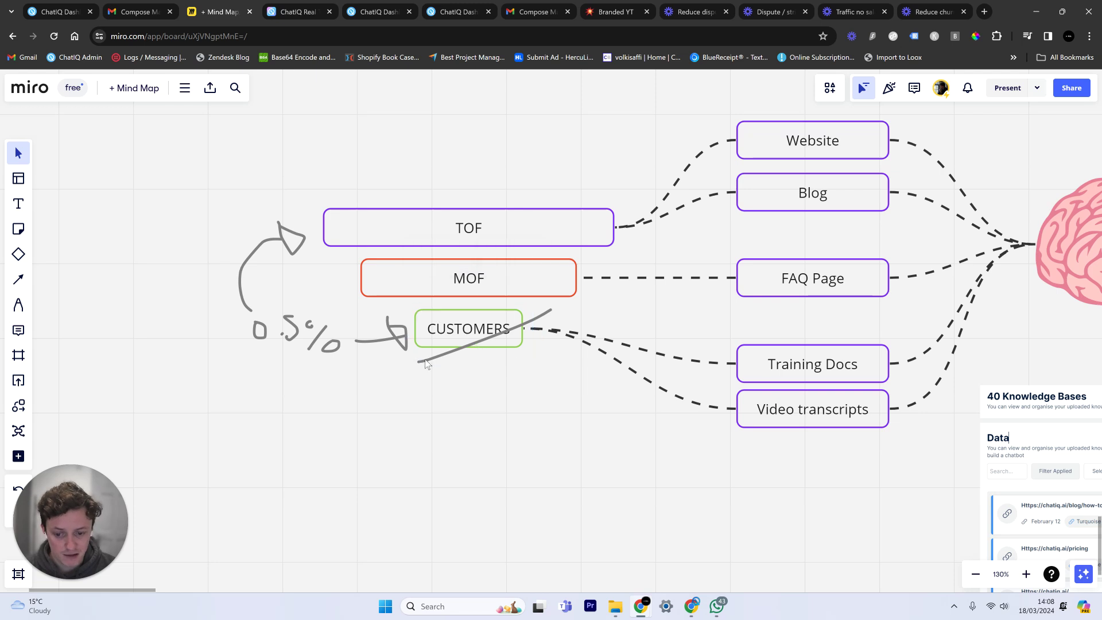
{"action": "left_click_drag", "start_coordinate": [462, 396], "coordinate": [305, 475]}
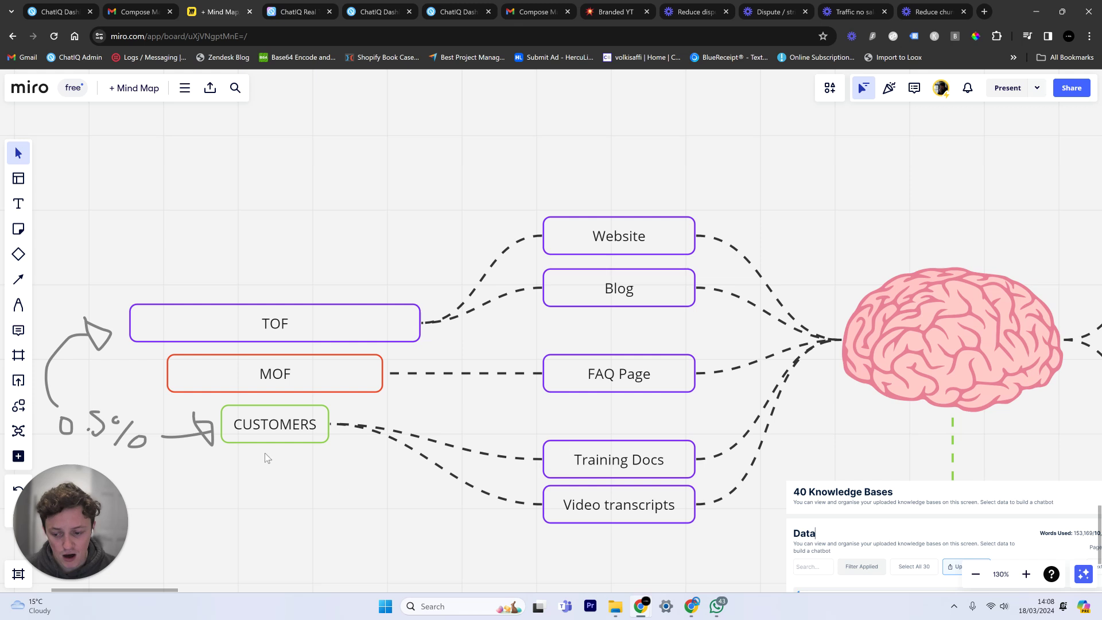
Draw a freehand pen bracket beneath Training Docs and Video transcripts.
{"action": "key", "text": "p"}
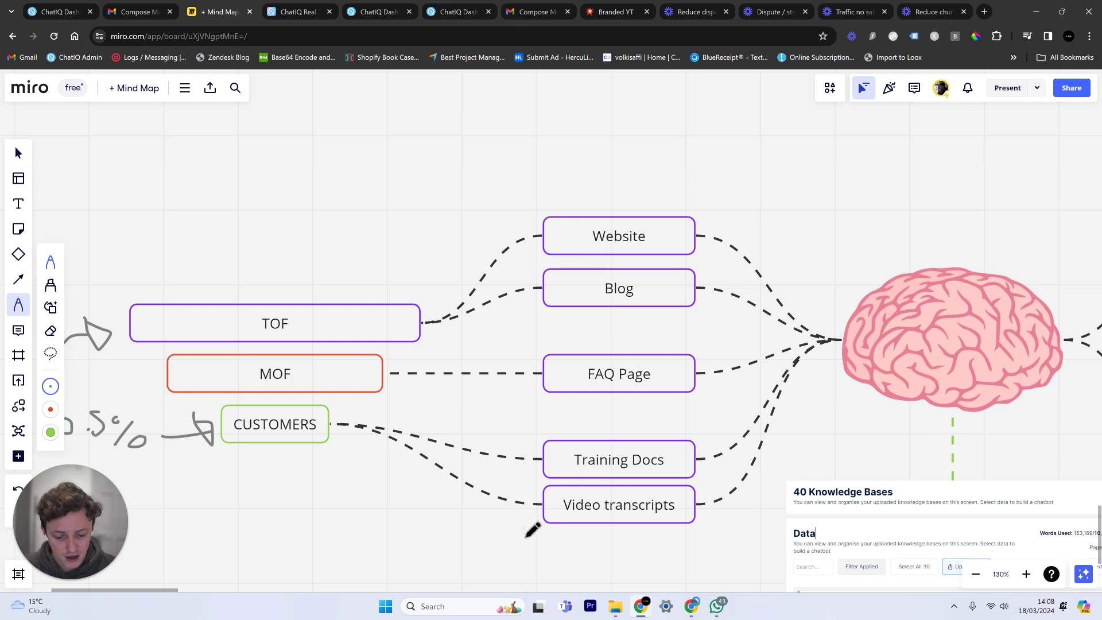
{"action": "mouse_move", "coordinate": [523, 526]}
{"action": "left_mouse_down"}
{"action": "mouse_move", "coordinate": [600, 561]}
{"action": "mouse_move", "coordinate": [714, 537]}
{"action": "mouse_move", "coordinate": [716, 522]}
{"action": "left_mouse_up"}
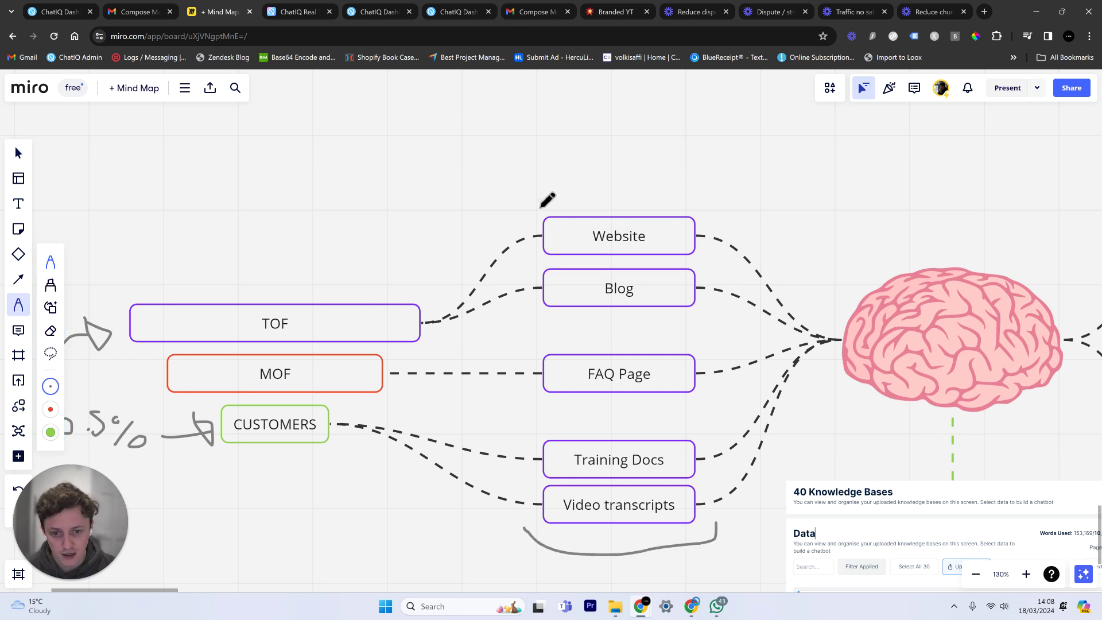
{"action": "mouse_move", "coordinate": [539, 199]}
{"action": "left_mouse_down"}
{"action": "mouse_move", "coordinate": [619, 175]}
{"action": "mouse_move", "coordinate": [720, 232]}
{"action": "left_mouse_up"}
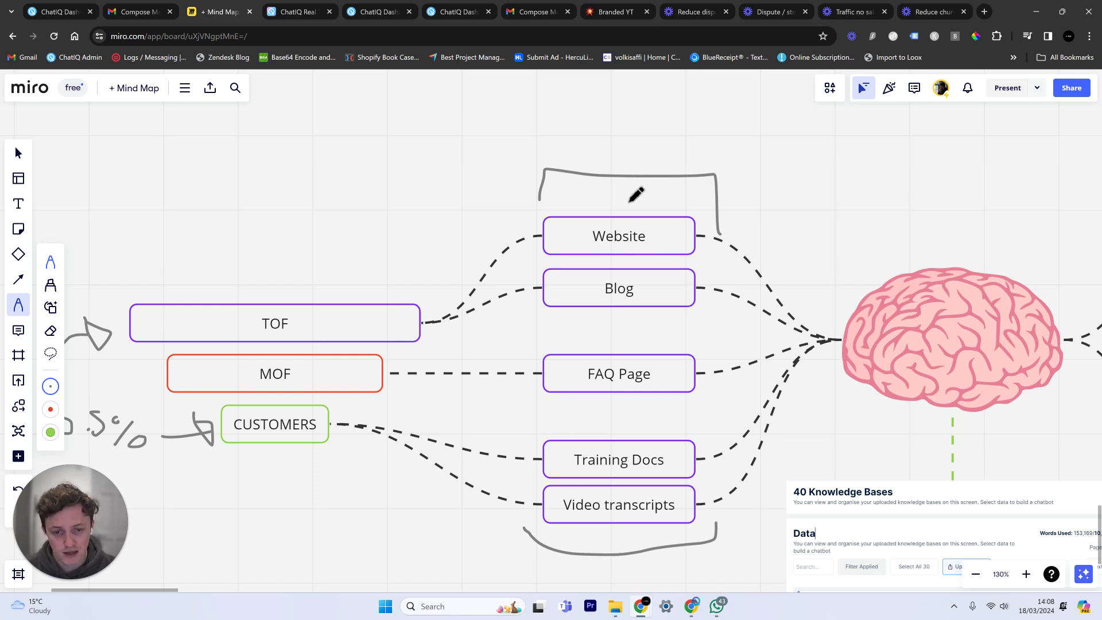
Delete the stray bracket above Website and select the brain image beside the chat screenshots.
{"action": "key", "text": "v"}
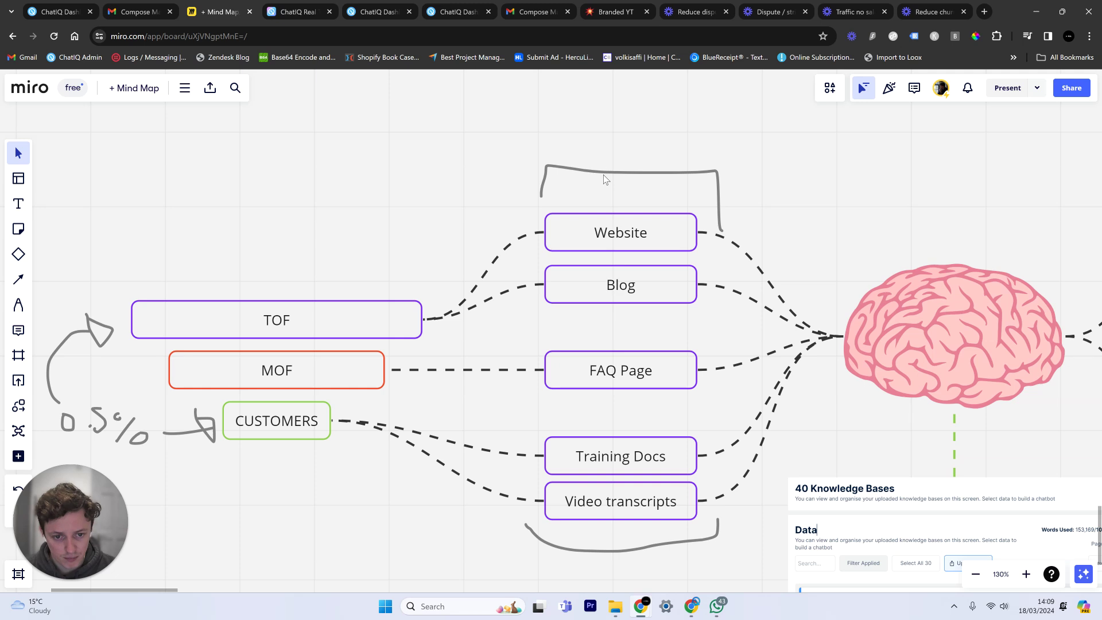
{"action": "left_click", "coordinate": [604, 175]}
{"action": "key", "text": "Delete"}
{"action": "scroll", "coordinate": [604, 176], "scroll_direction": "down", "scroll_amount": 5}
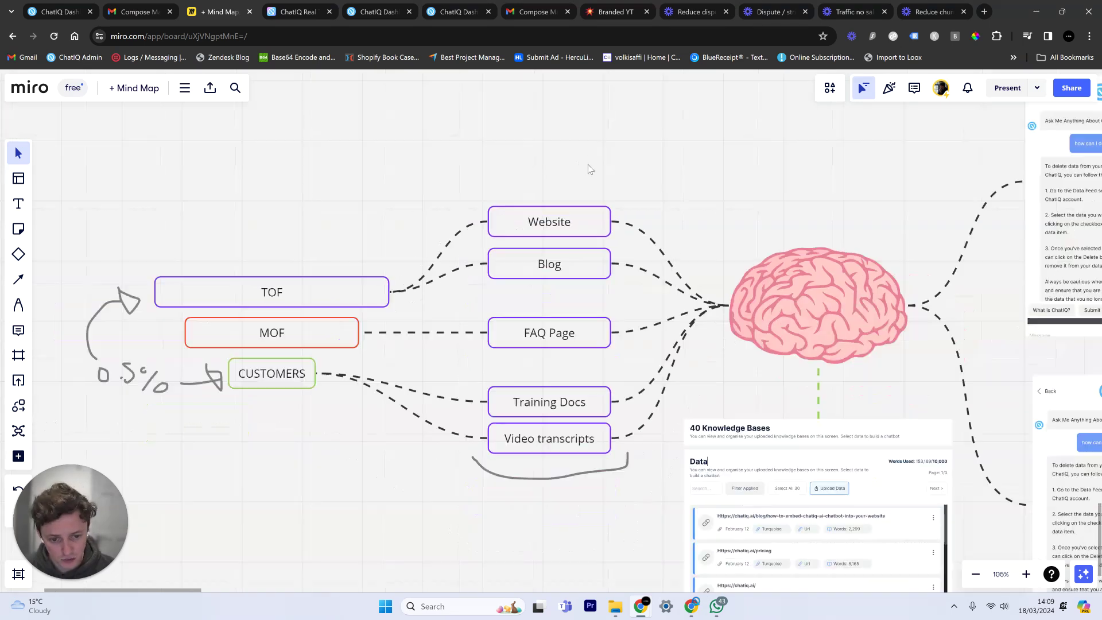
{"action": "left_click_drag", "start_coordinate": [668, 181], "coordinate": [482, 171]}
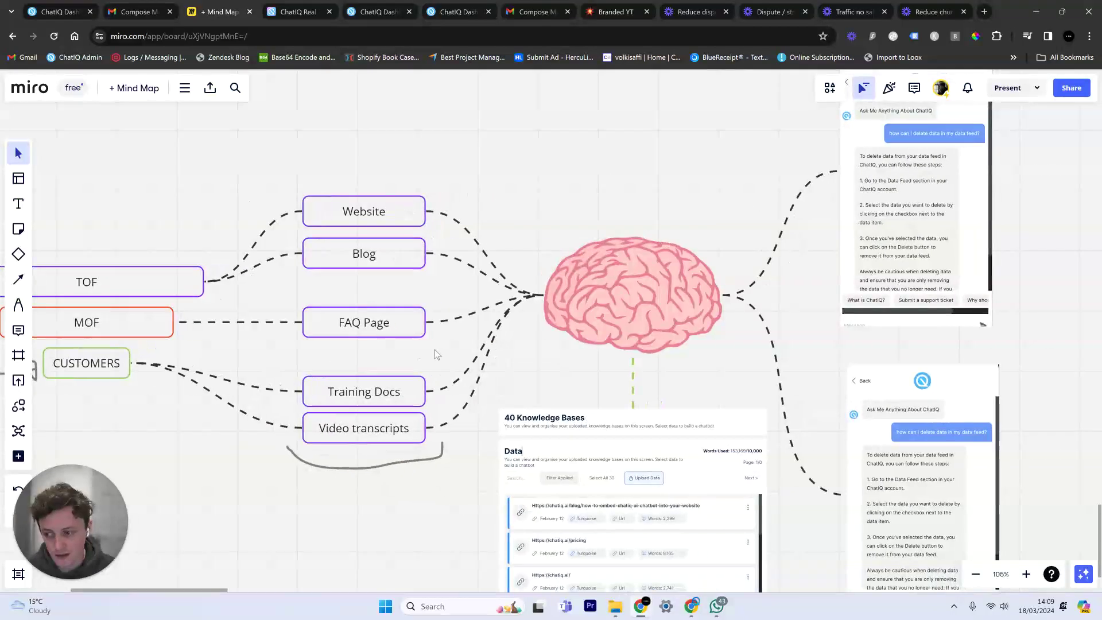
{"action": "left_click", "coordinate": [649, 301]}
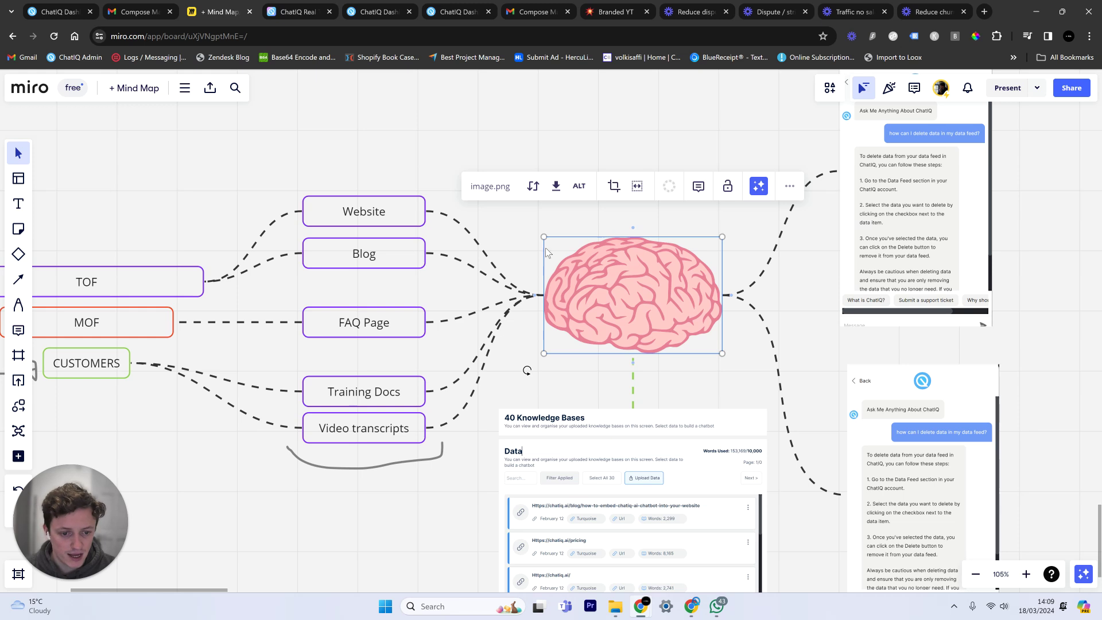
{"action": "scroll", "coordinate": [739, 310], "scroll_direction": "down", "scroll_amount": 3}
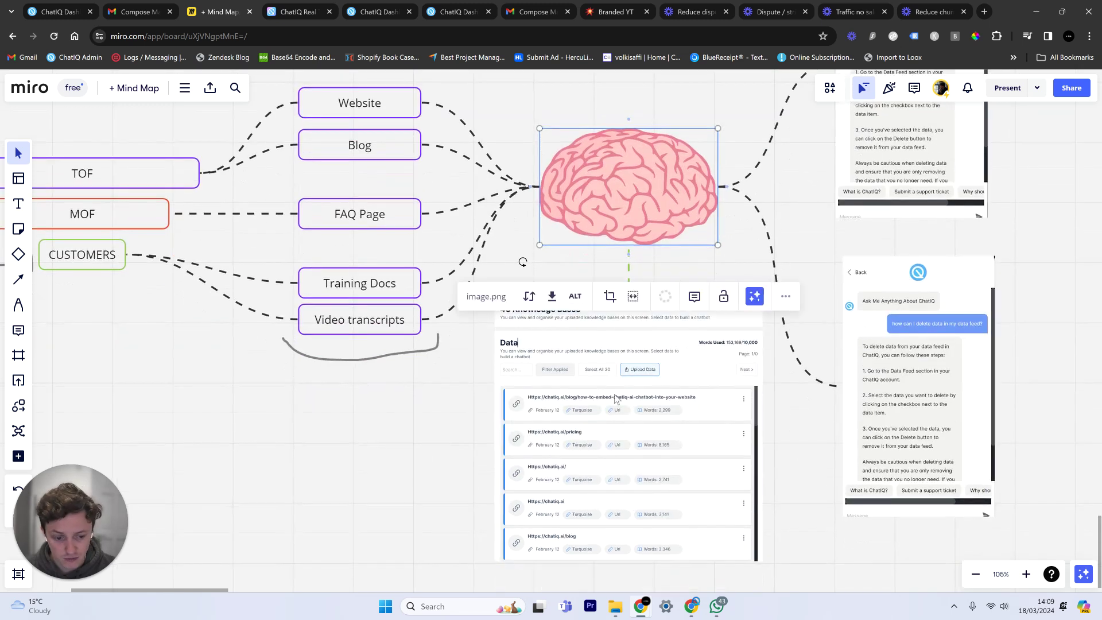
Filter the ChatIQ Data Feed list to show only URL's sources.
{"action": "left_click", "coordinate": [386, 12]}
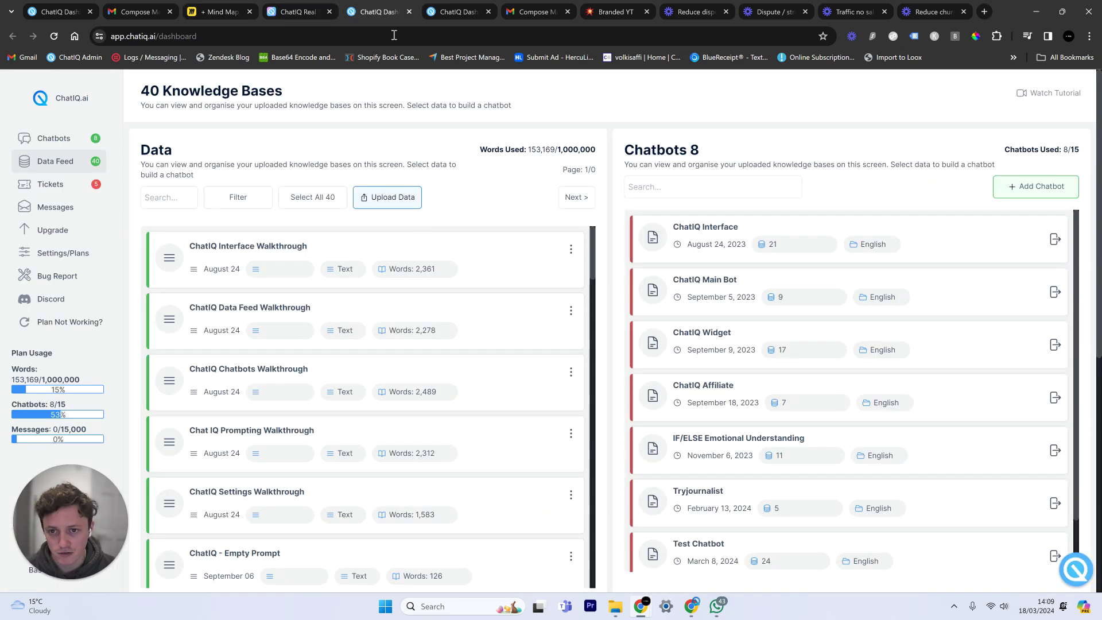
{"action": "double_click", "coordinate": [542, 149]}
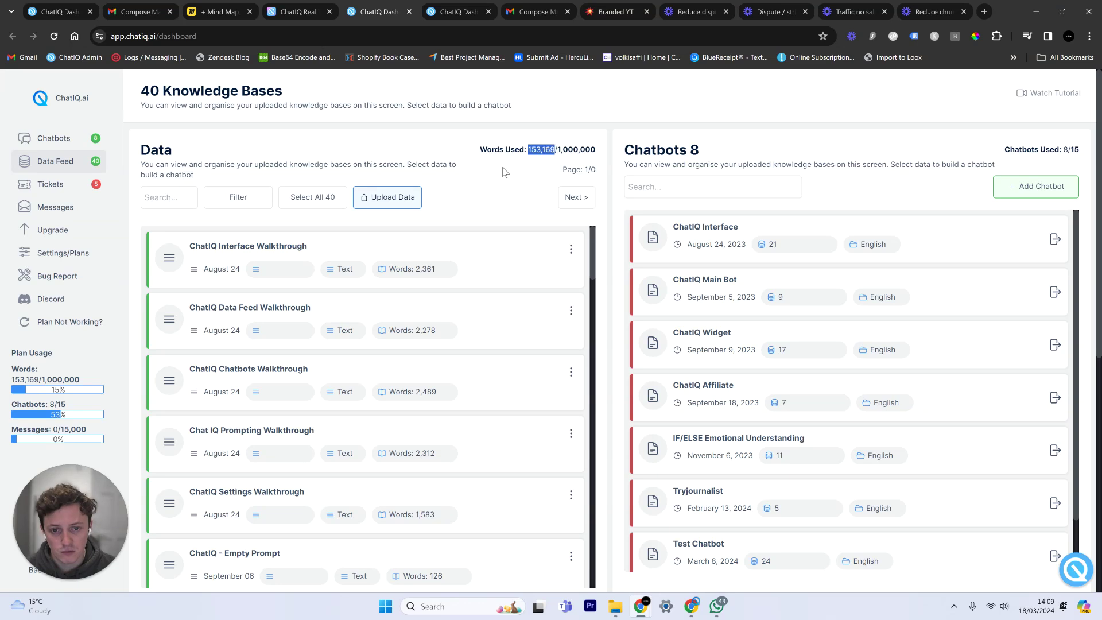
{"action": "left_click", "coordinate": [505, 172]}
{"action": "left_click", "coordinate": [237, 197]}
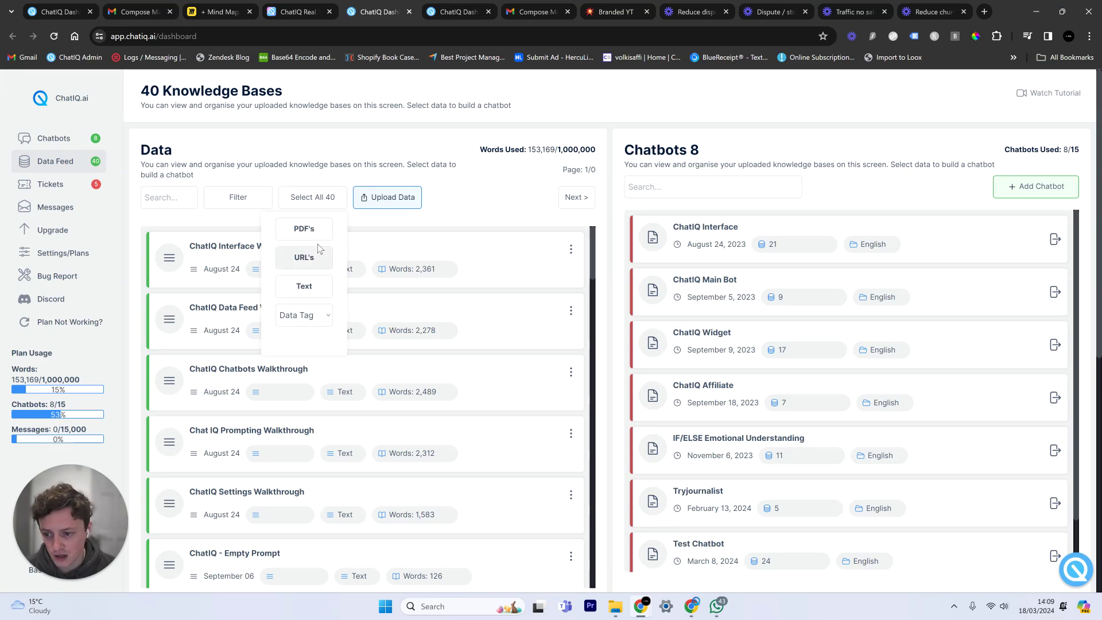
{"action": "left_click", "coordinate": [322, 265]}
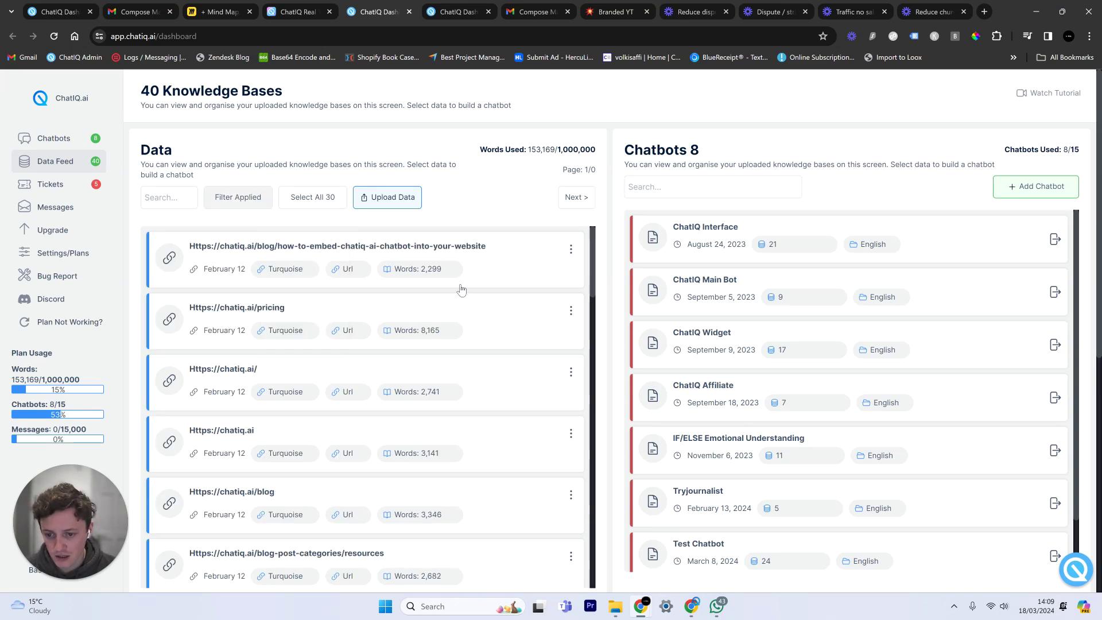
{"action": "scroll", "coordinate": [463, 281], "scroll_direction": "down", "scroll_amount": 2}
{"action": "scroll", "coordinate": [459, 283], "scroll_direction": "down", "scroll_amount": 10}
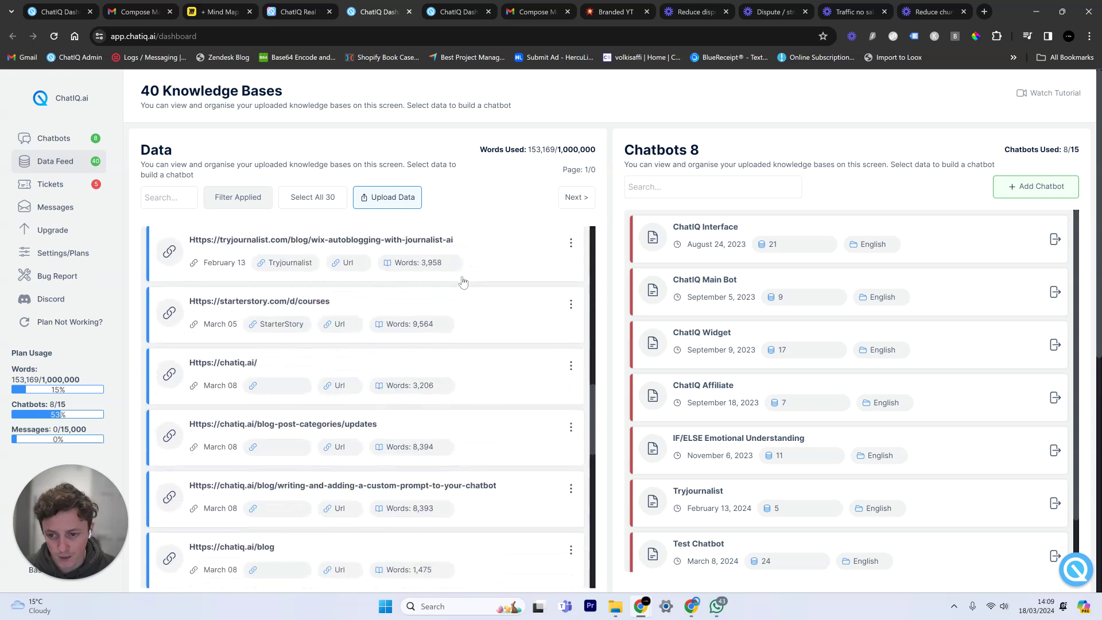
Start a URL upload tagged ChatIQ in Upload Data, then close the form.
{"action": "left_click", "coordinate": [396, 198]}
{"action": "left_click", "coordinate": [476, 191]}
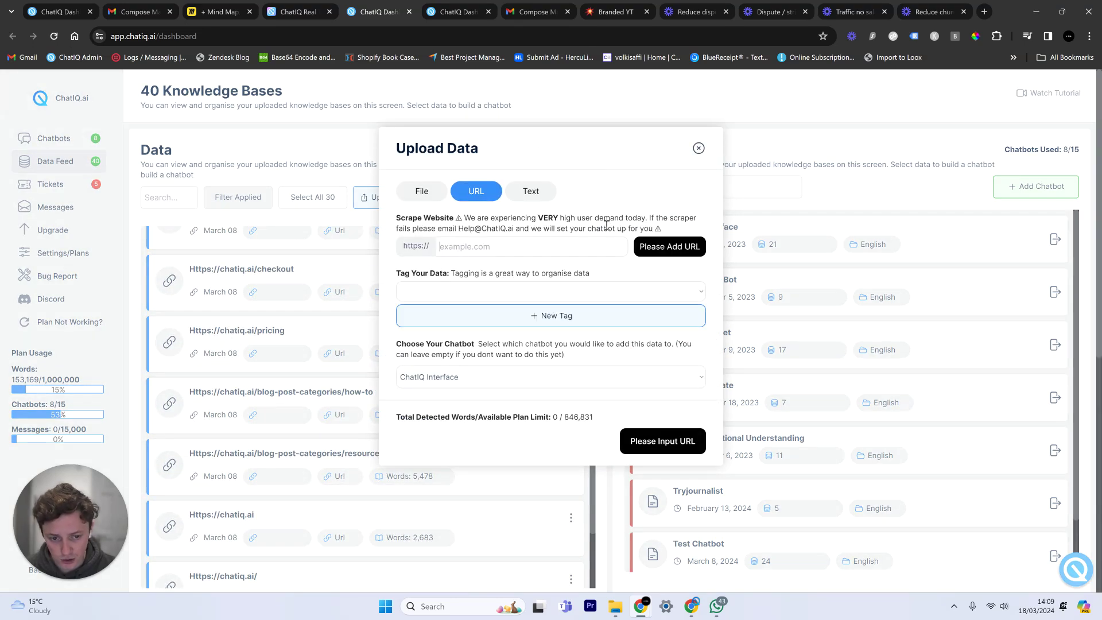
{"action": "left_click", "coordinate": [474, 291]}
{"action": "left_click", "coordinate": [467, 306]}
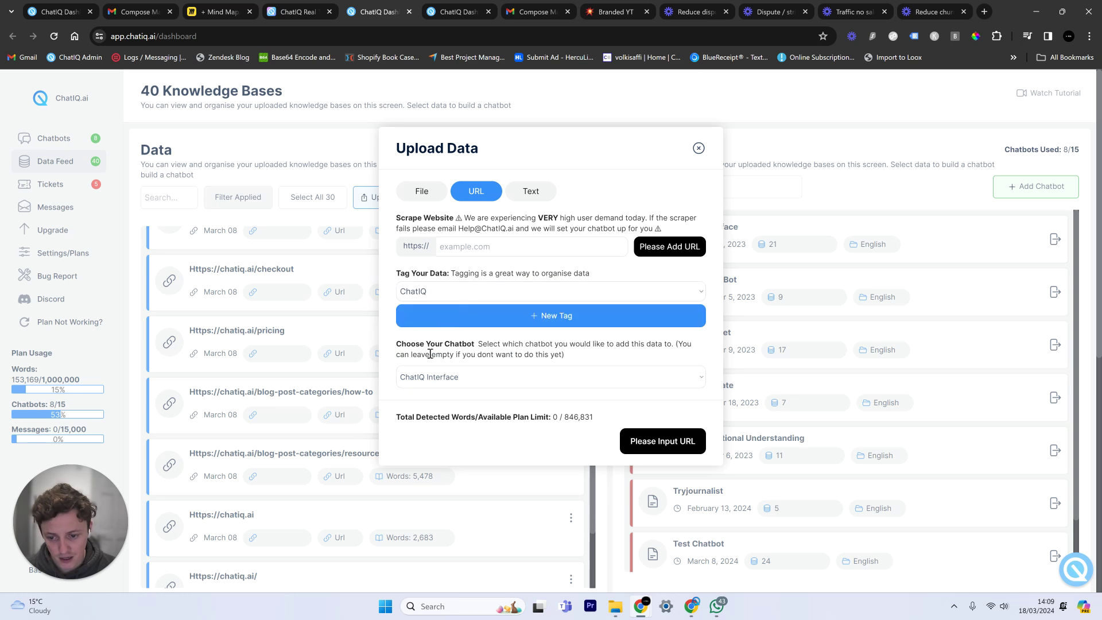
{"action": "left_click", "coordinate": [698, 148]}
{"action": "scroll", "coordinate": [430, 393], "scroll_direction": "up", "scroll_amount": 6}
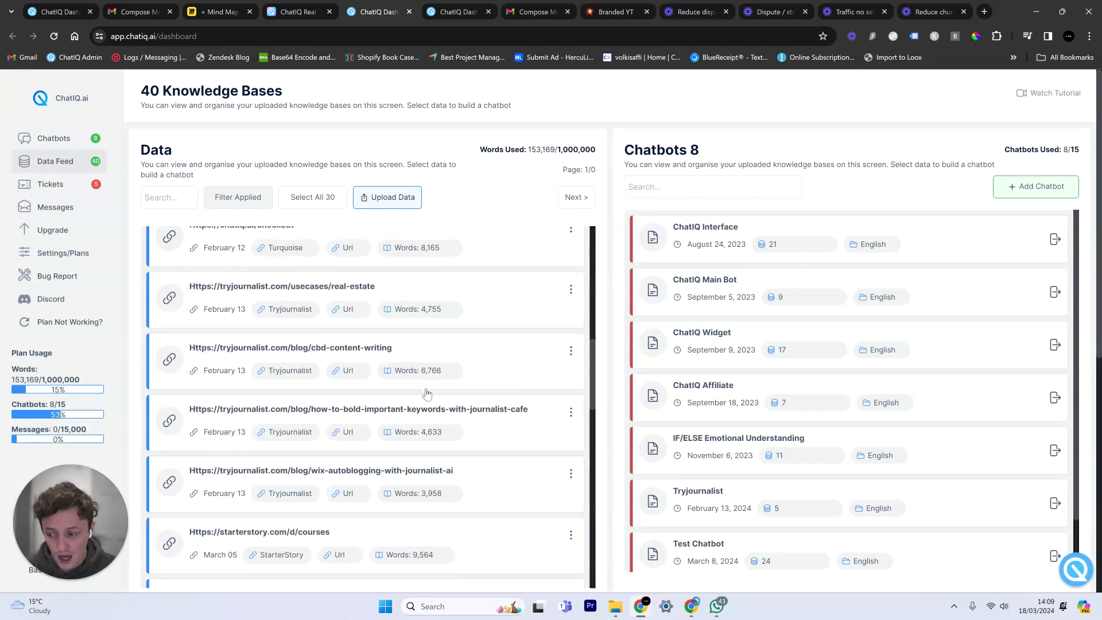
{"action": "scroll", "coordinate": [427, 393], "scroll_direction": "up", "scroll_amount": 10}
{"action": "scroll", "coordinate": [474, 255], "scroll_direction": "down", "scroll_amount": 10}
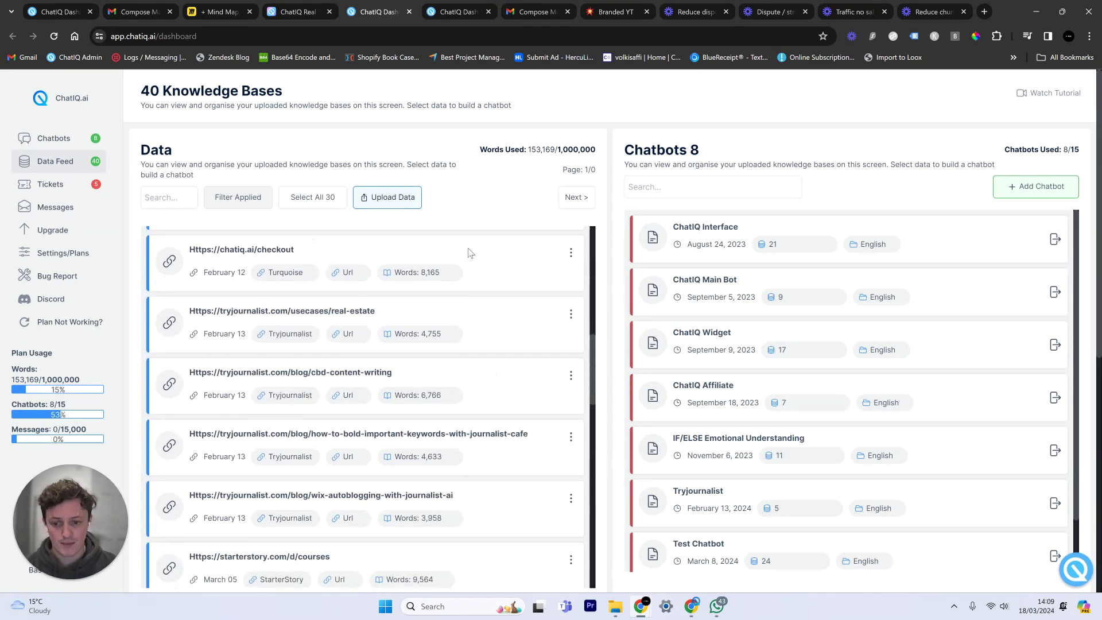
{"action": "scroll", "coordinate": [460, 266], "scroll_direction": "up", "scroll_amount": 4}
Back in Miro, zoom the board to the ChatIQ chat screenshot.
{"action": "left_click", "coordinate": [229, 7]}
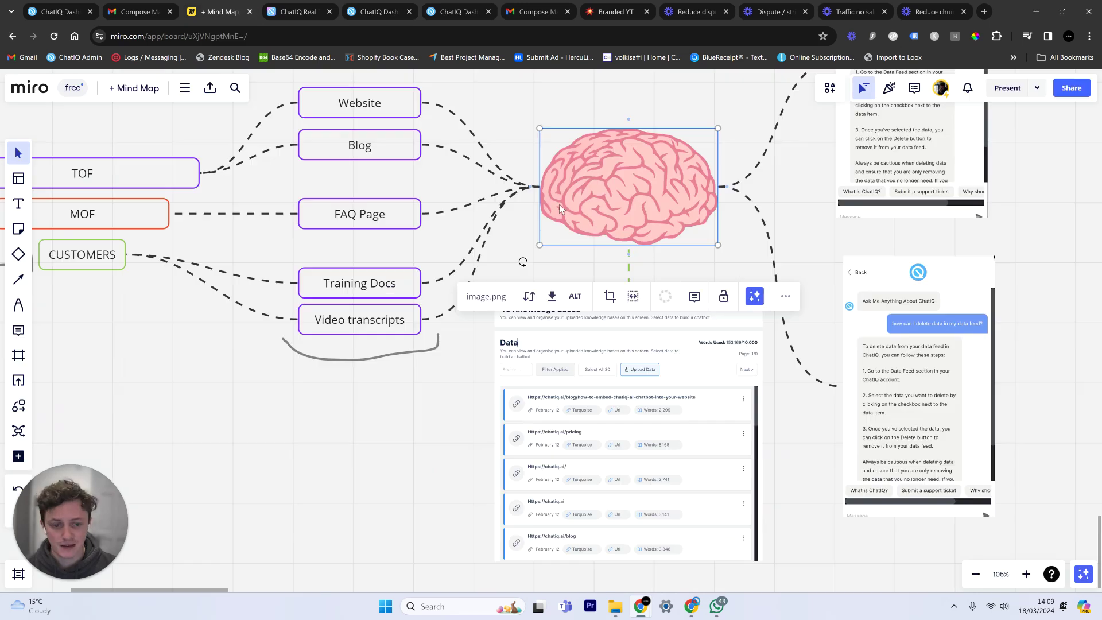
{"action": "scroll", "coordinate": [804, 186], "scroll_direction": "down", "scroll_amount": 10}
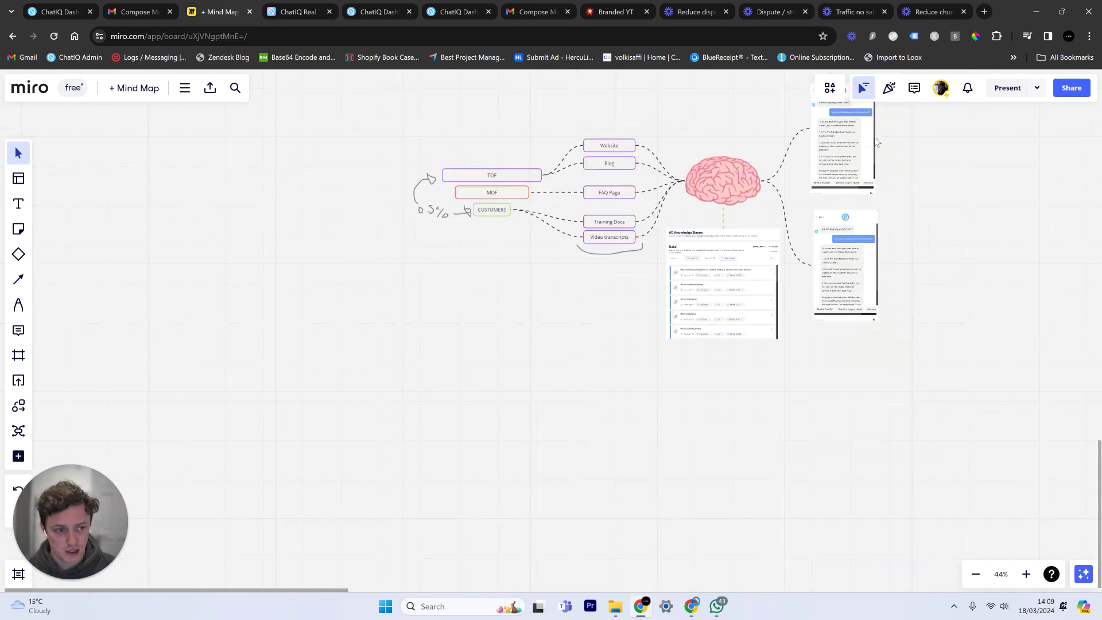
{"action": "scroll", "coordinate": [756, 291], "scroll_direction": "up", "scroll_amount": 3}
{"action": "scroll", "coordinate": [762, 222], "scroll_direction": "down", "scroll_amount": 5}
{"action": "scroll", "coordinate": [669, 183], "scroll_direction": "down", "scroll_amount": 3}
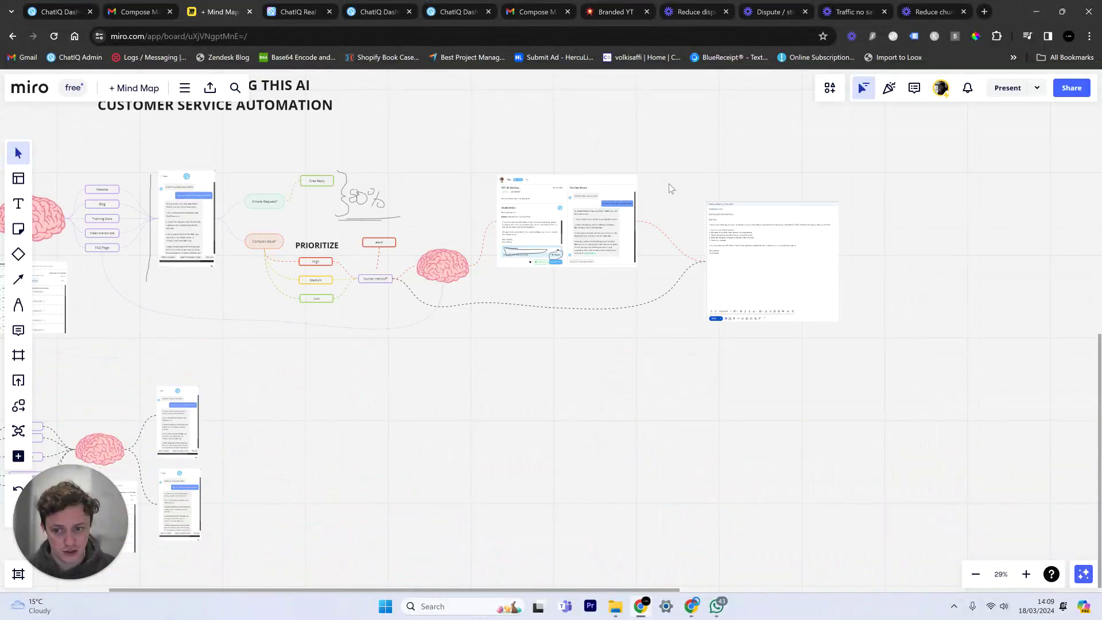
{"action": "scroll", "coordinate": [598, 276], "scroll_direction": "down", "scroll_amount": 3}
{"action": "scroll", "coordinate": [598, 275], "scroll_direction": "down", "scroll_amount": 3}
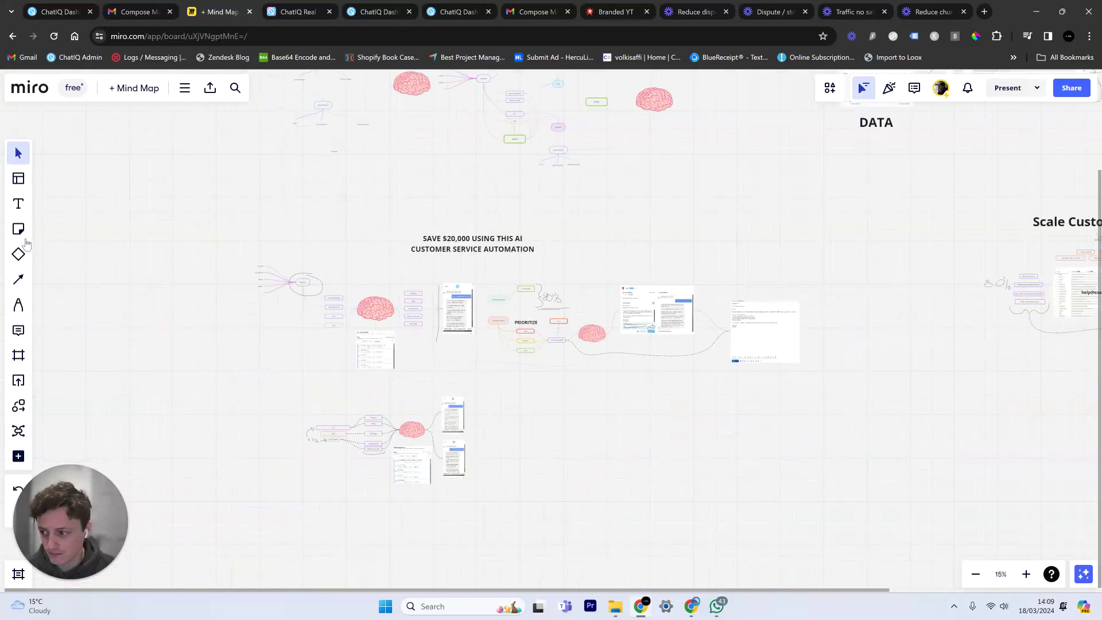
{"action": "scroll", "coordinate": [550, 317], "scroll_direction": "up", "scroll_amount": 10}
{"action": "scroll", "coordinate": [549, 317], "scroll_direction": "up", "scroll_amount": 3}
{"action": "scroll", "coordinate": [574, 302], "scroll_direction": "up", "scroll_amount": 5}
Return to the ChatIQ dashboard and open the details of the updates data entry.
{"action": "scroll", "coordinate": [696, 246], "scroll_direction": "right", "scroll_amount": 1}
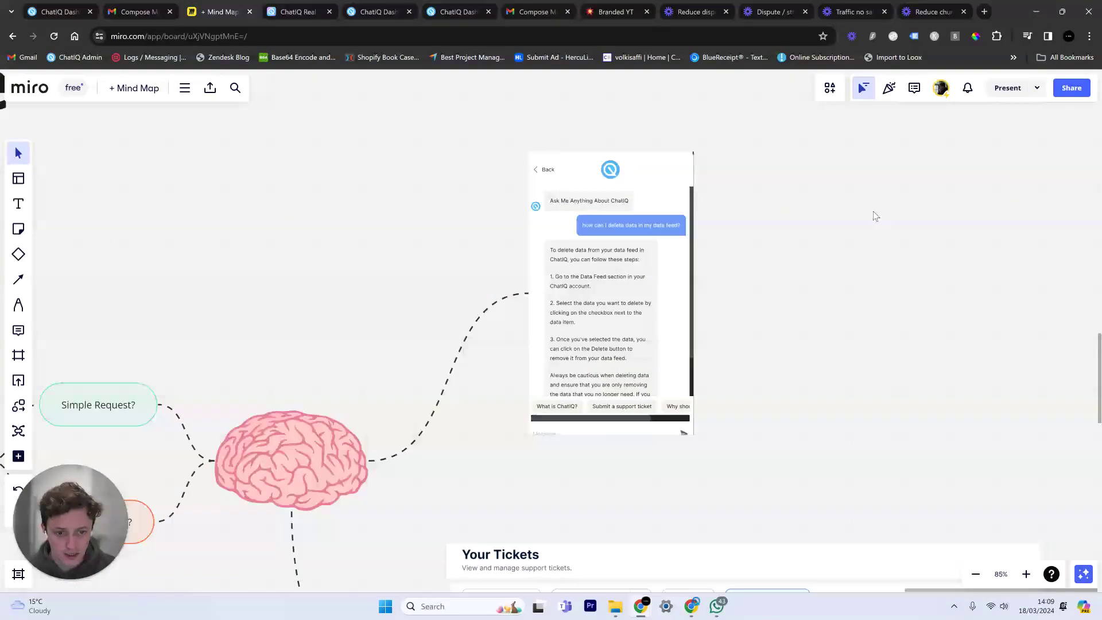
{"action": "scroll", "coordinate": [695, 247], "scroll_direction": "up", "scroll_amount": 2}
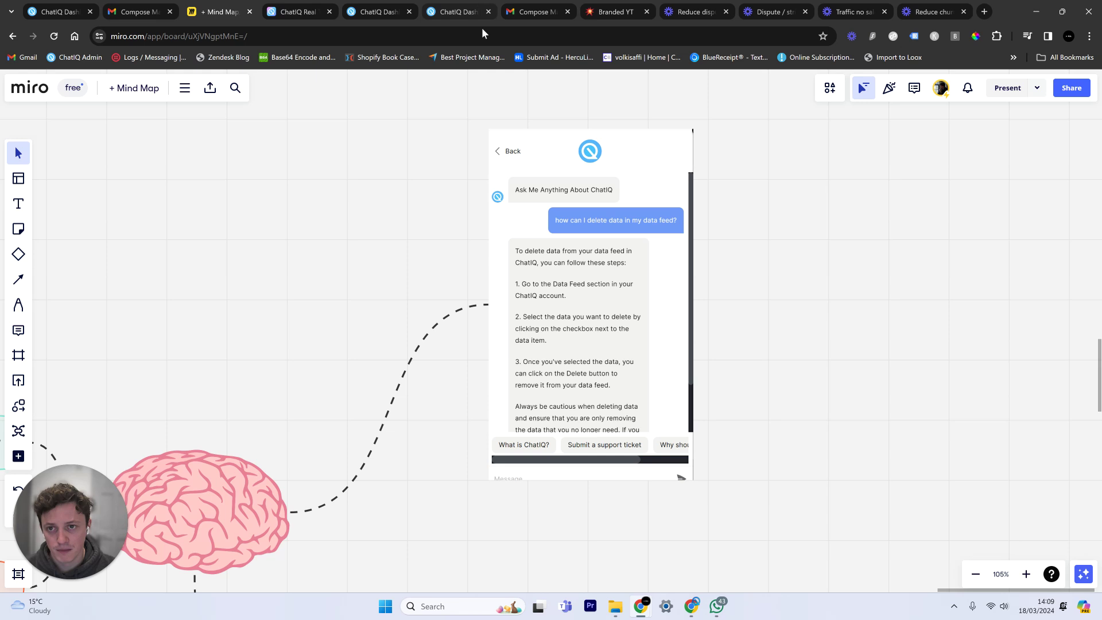
{"action": "left_click", "coordinate": [371, 4]}
{"action": "left_click", "coordinate": [425, 342]}
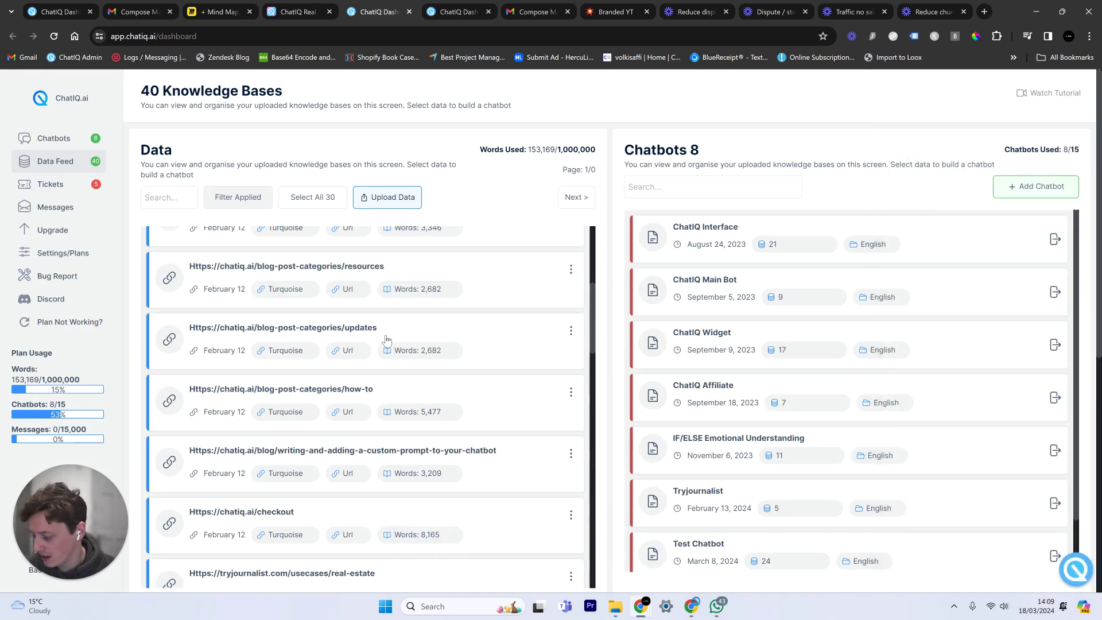
Open the resources and updates entries, then ask the support chat assistant how to delete data.
{"action": "left_click", "coordinate": [400, 273]}
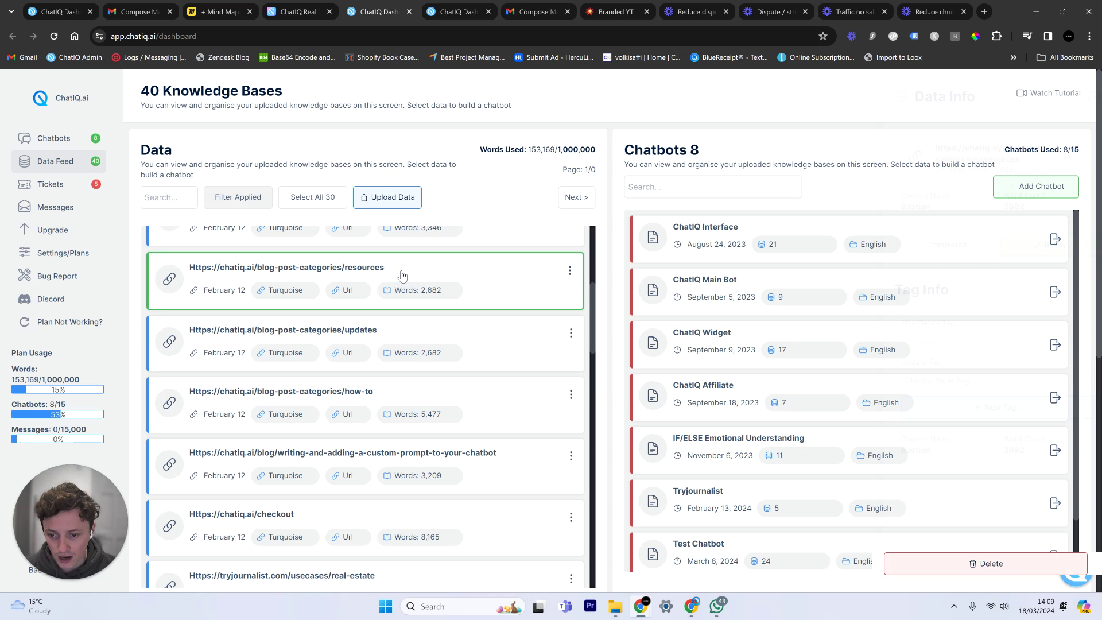
{"action": "left_click", "coordinate": [434, 334]}
{"action": "left_click", "coordinate": [473, 334]}
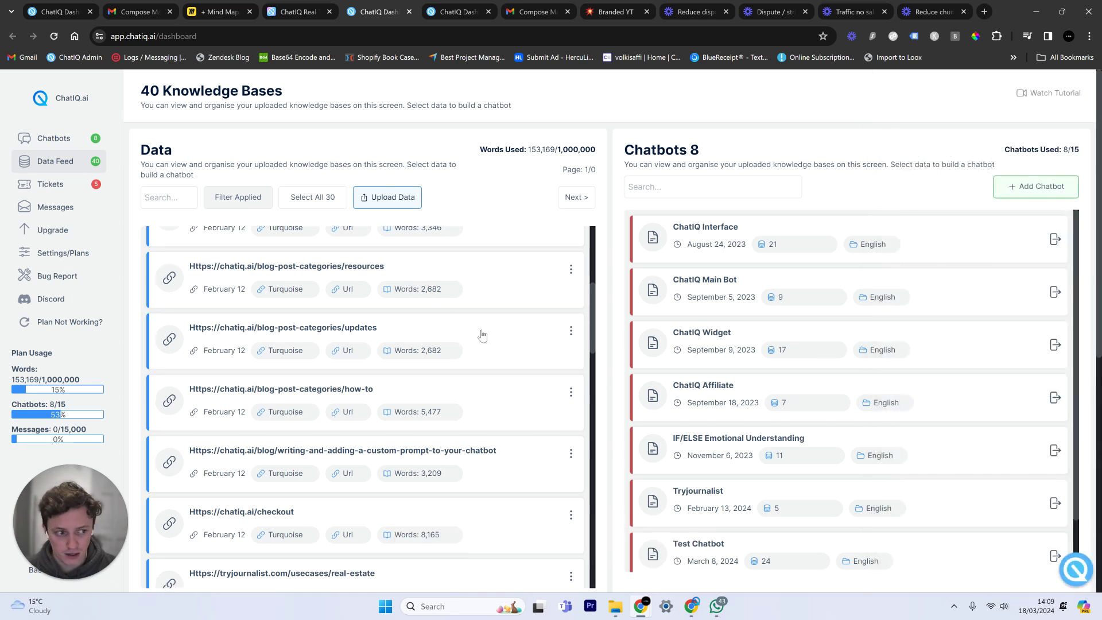
{"action": "right_click", "coordinate": [1056, 558]}
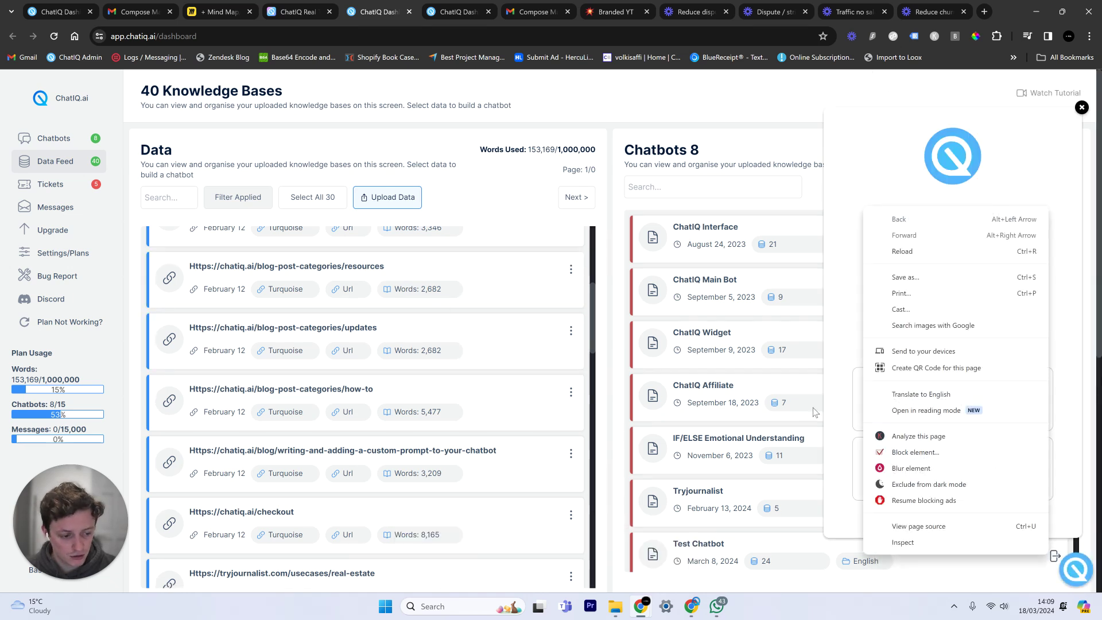
{"action": "left_click", "coordinate": [835, 370]}
{"action": "left_click", "coordinate": [907, 412]}
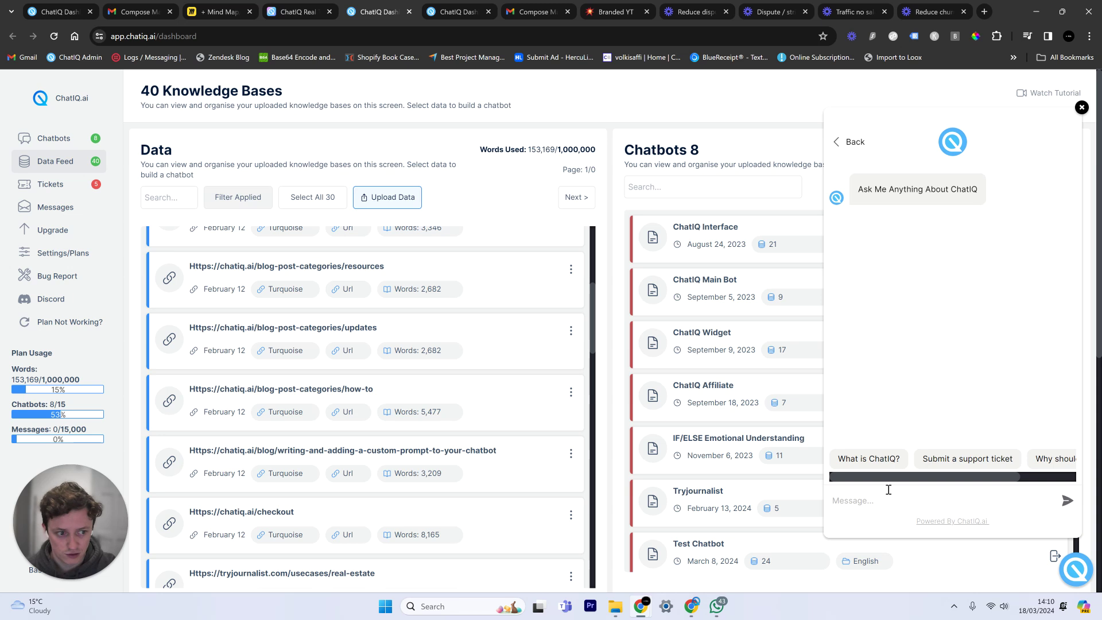
{"action": "type", "text": "how"}
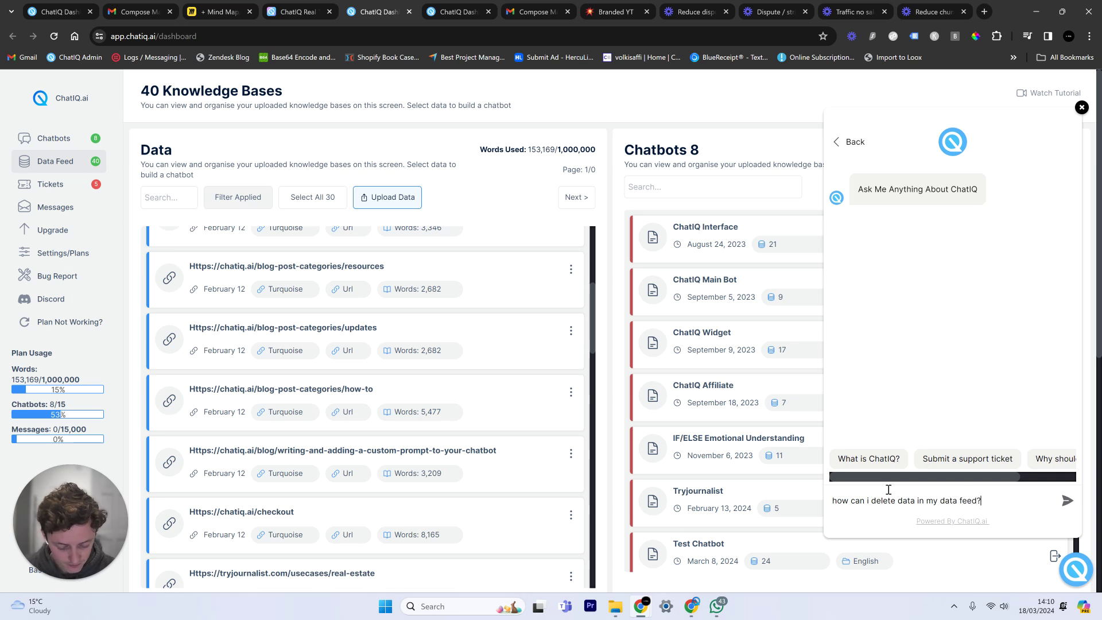
{"action": "key", "text": "Return"}
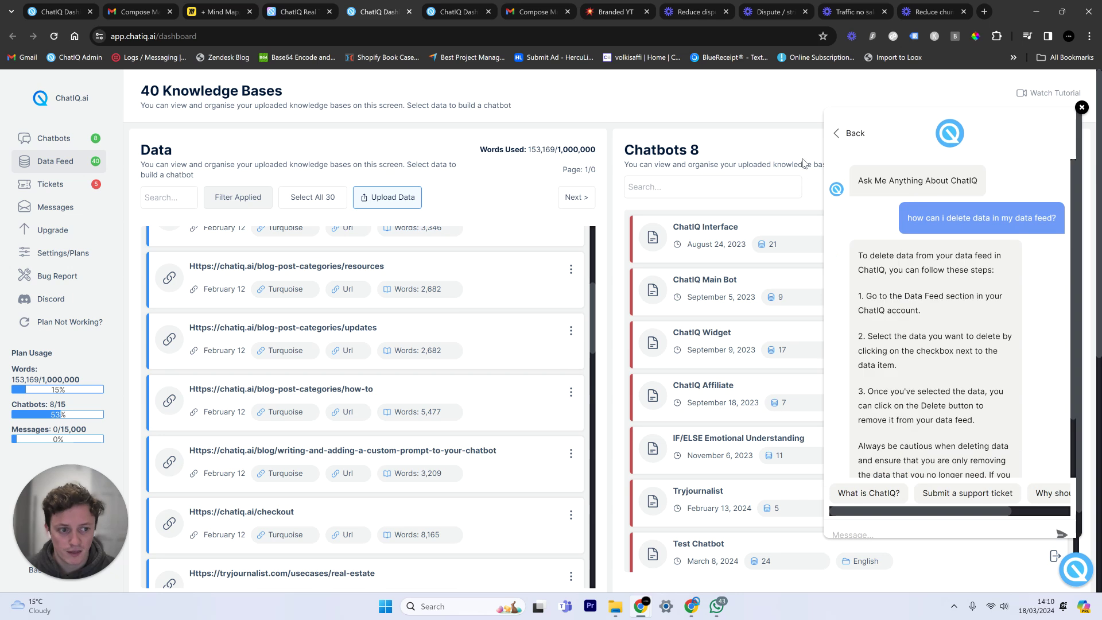
Highlight the Data Feed and data-selection steps in the chatbot's three-step answer.
{"action": "left_click_drag", "start_coordinate": [916, 311], "coordinate": [939, 295]}
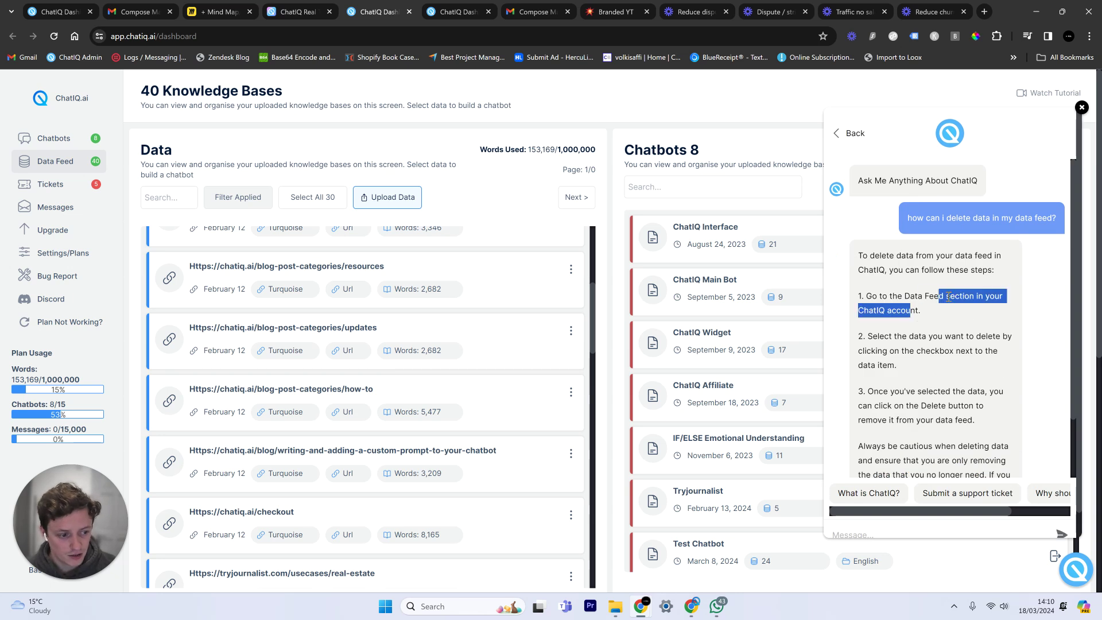
{"action": "left_click_drag", "start_coordinate": [914, 336], "coordinate": [953, 349]}
{"action": "scroll", "coordinate": [923, 409], "scroll_direction": "down", "scroll_amount": 1}
{"action": "left_click", "coordinate": [936, 360]}
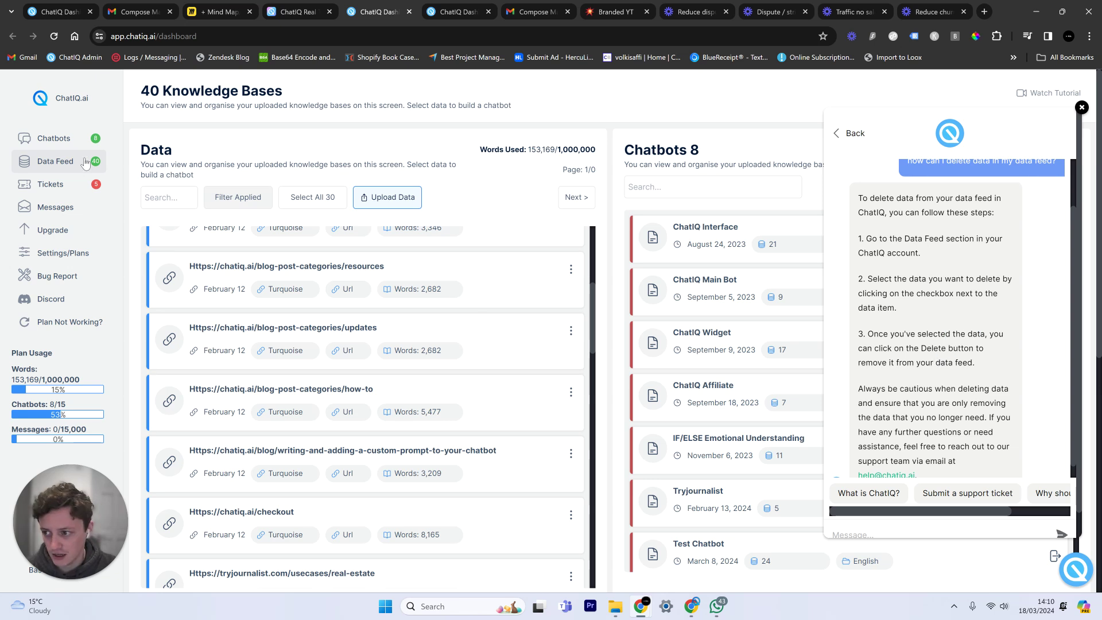
{"action": "left_click_drag", "start_coordinate": [909, 293], "coordinate": [879, 279]}
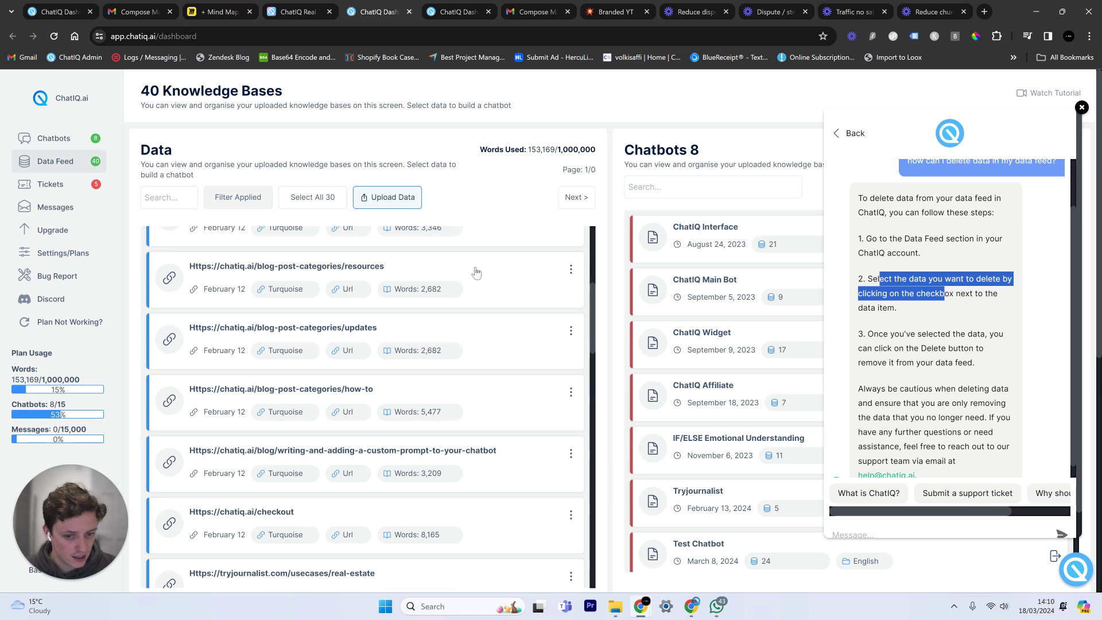
Tick the Resources and Updates items, then unselect both and return to the Miro board.
{"action": "left_click", "coordinate": [431, 268]}
{"action": "left_click", "coordinate": [427, 344]}
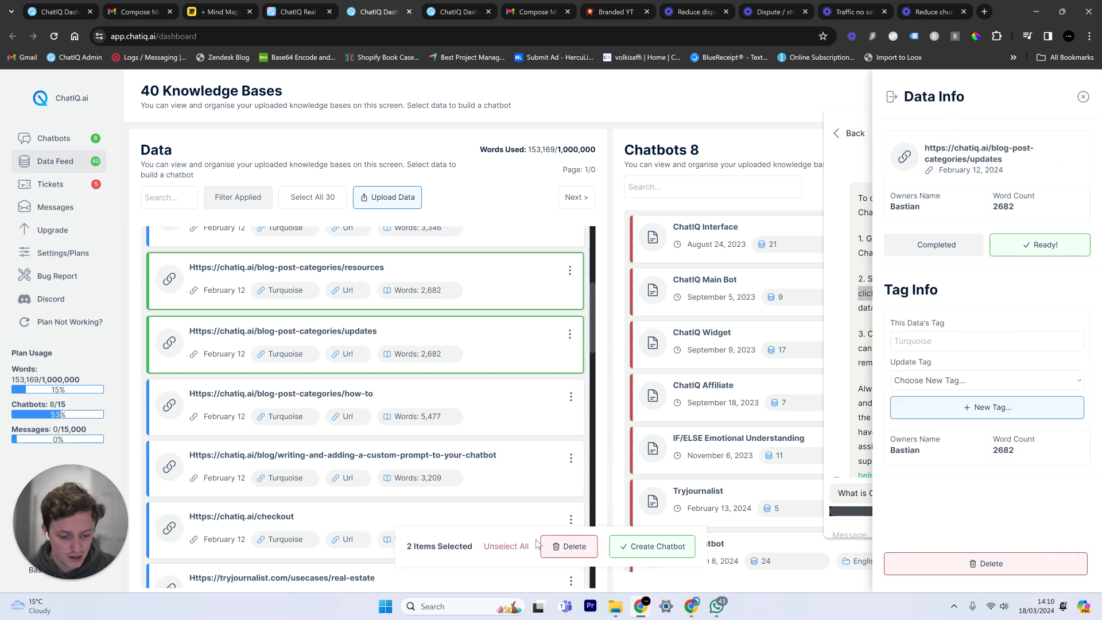
{"action": "left_click", "coordinate": [517, 549]}
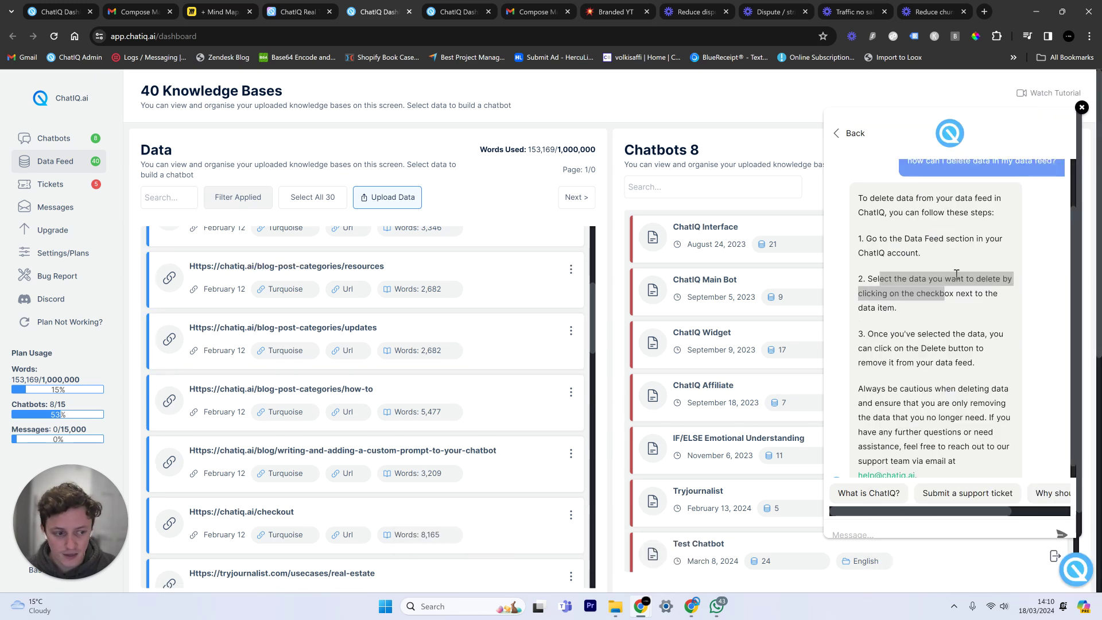
{"action": "left_click", "coordinate": [942, 312]}
{"action": "scroll", "coordinate": [942, 312], "scroll_direction": "up", "scroll_amount": 3}
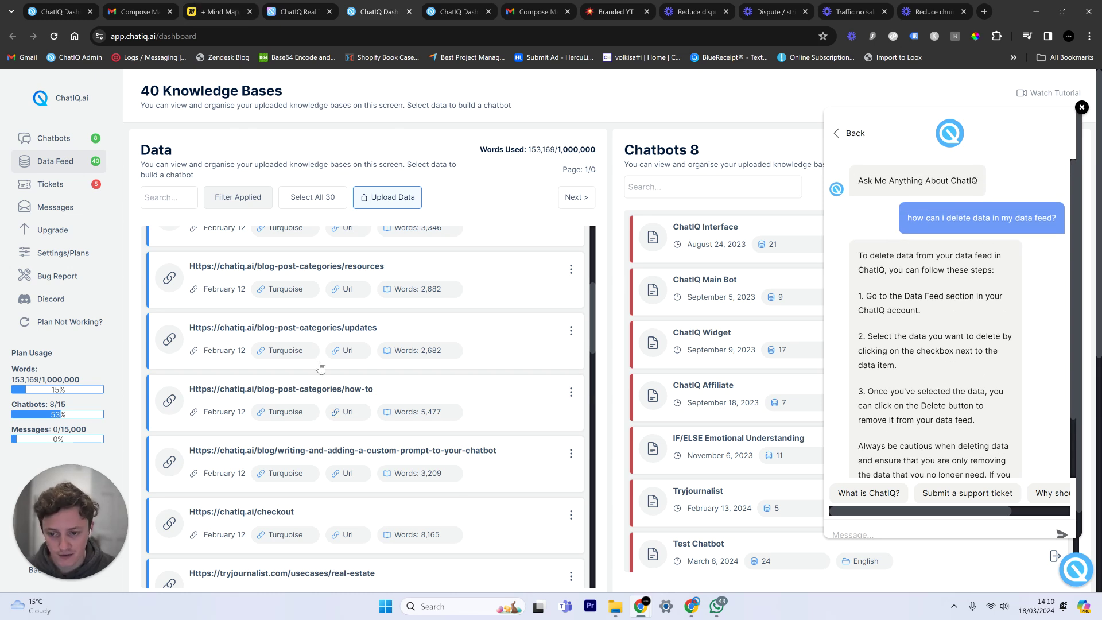
{"action": "left_click", "coordinate": [217, 5]}
Zoom out and pan the board around the Collection and brain nodes, then return to ChatIQ.
{"action": "scroll", "coordinate": [492, 332], "scroll_direction": "down", "scroll_amount": 5}
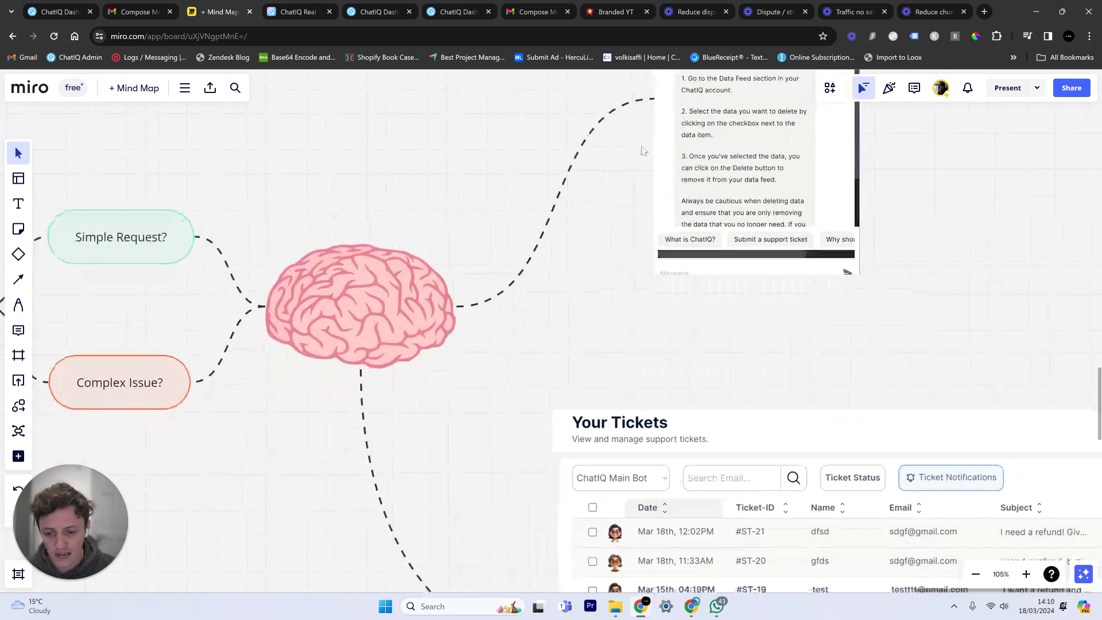
{"action": "scroll", "coordinate": [378, 317], "scroll_direction": "down", "scroll_amount": 3}
{"action": "scroll", "coordinate": [377, 317], "scroll_direction": "left", "scroll_amount": 5}
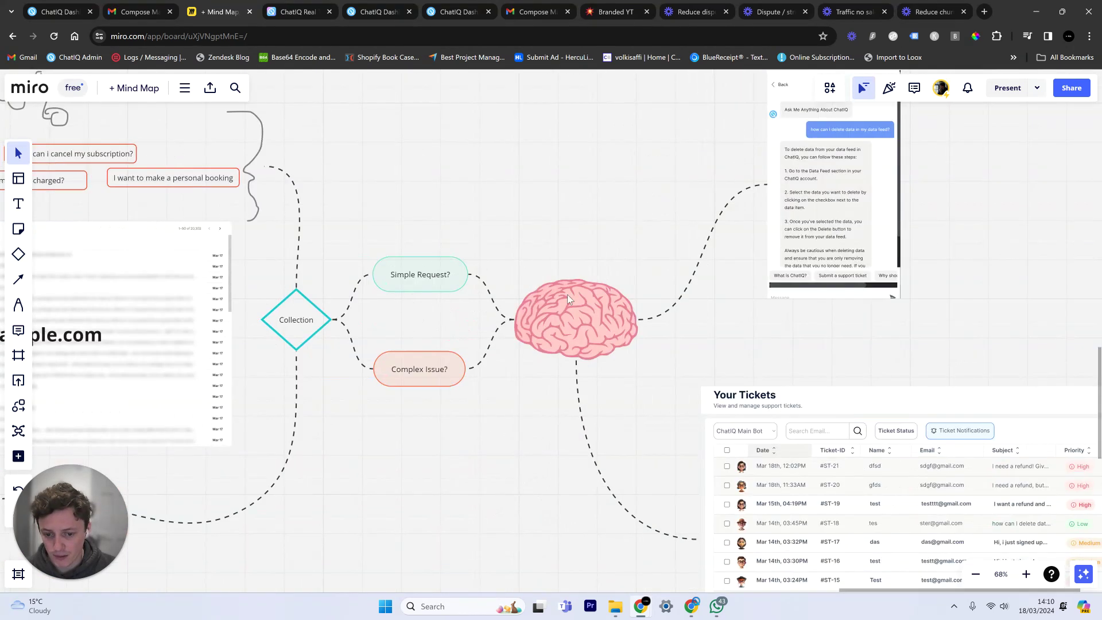
{"action": "scroll", "coordinate": [449, 316], "scroll_direction": "up", "scroll_amount": 3}
{"action": "scroll", "coordinate": [449, 316], "scroll_direction": "left", "scroll_amount": 4}
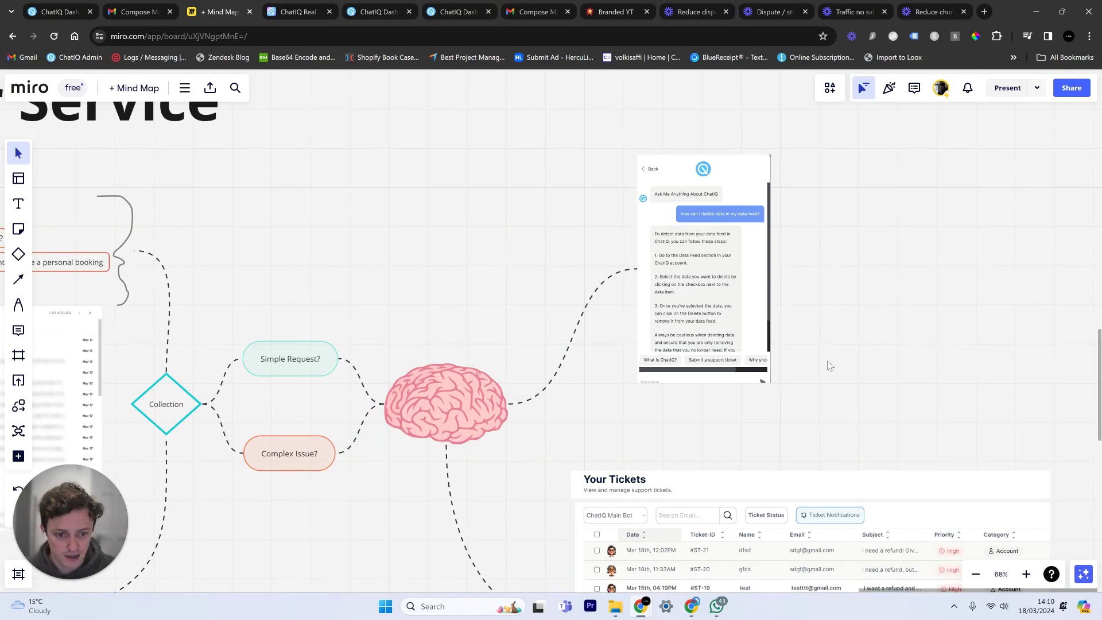
{"action": "left_click_drag", "start_coordinate": [828, 360], "coordinate": [800, 177]}
{"action": "left_click", "coordinate": [279, 6]}
Scroll through the ChatIQ Data Feed dashboard page.
{"action": "left_click", "coordinate": [374, 8]}
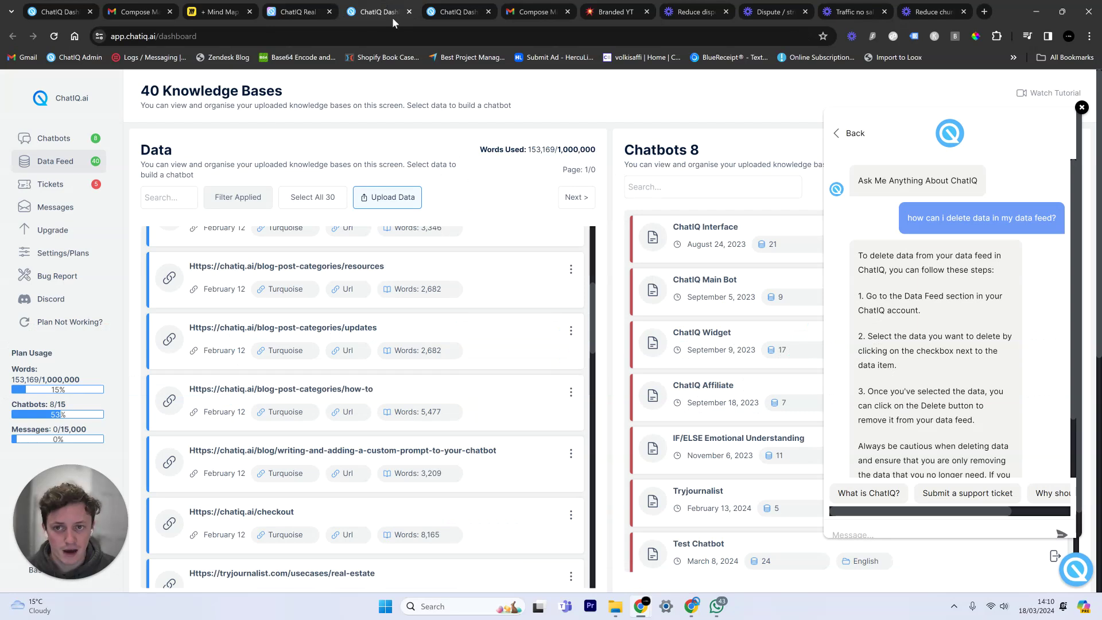
{"action": "scroll", "coordinate": [933, 396], "scroll_direction": "down", "scroll_amount": 2}
{"action": "scroll", "coordinate": [924, 350], "scroll_direction": "up", "scroll_amount": 1}
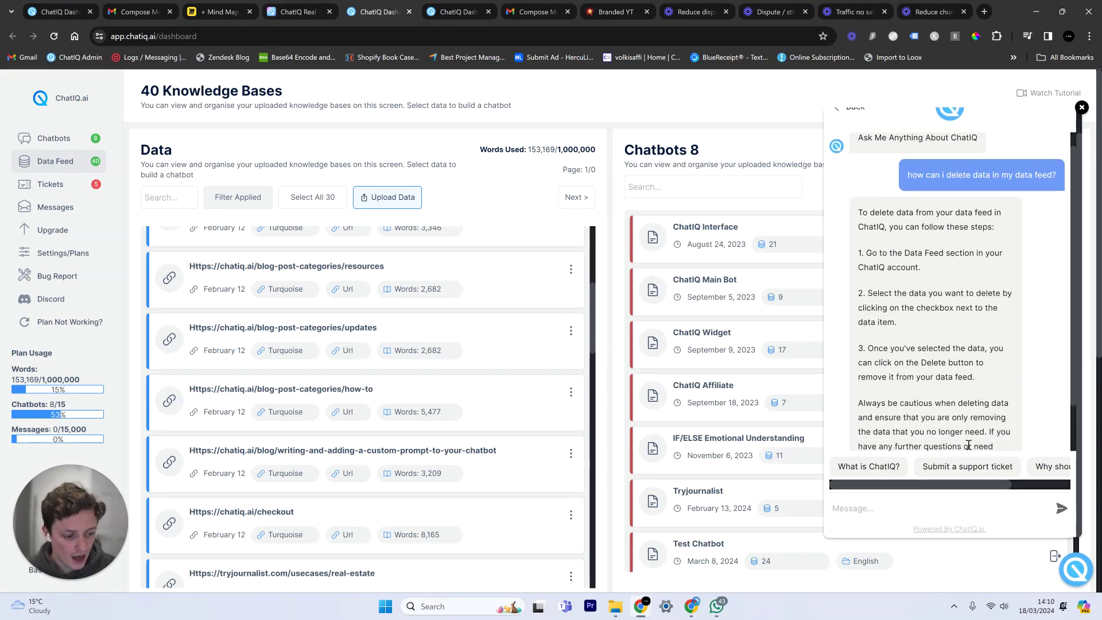
{"action": "scroll", "coordinate": [891, 291], "scroll_direction": "down", "scroll_amount": 1}
On chatiq.ai, read the widget's café-website and refund answers, then return to the dashboard.
{"action": "key", "text": "ctrl+shift+Tab"}
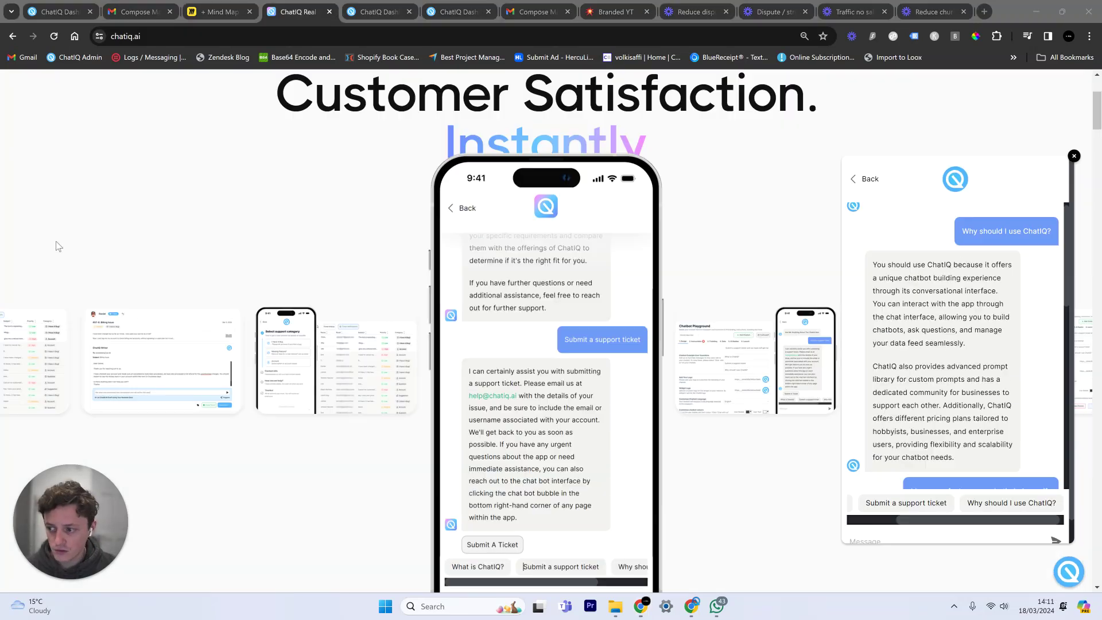
{"action": "scroll", "coordinate": [940, 346], "scroll_direction": "up", "scroll_amount": 1}
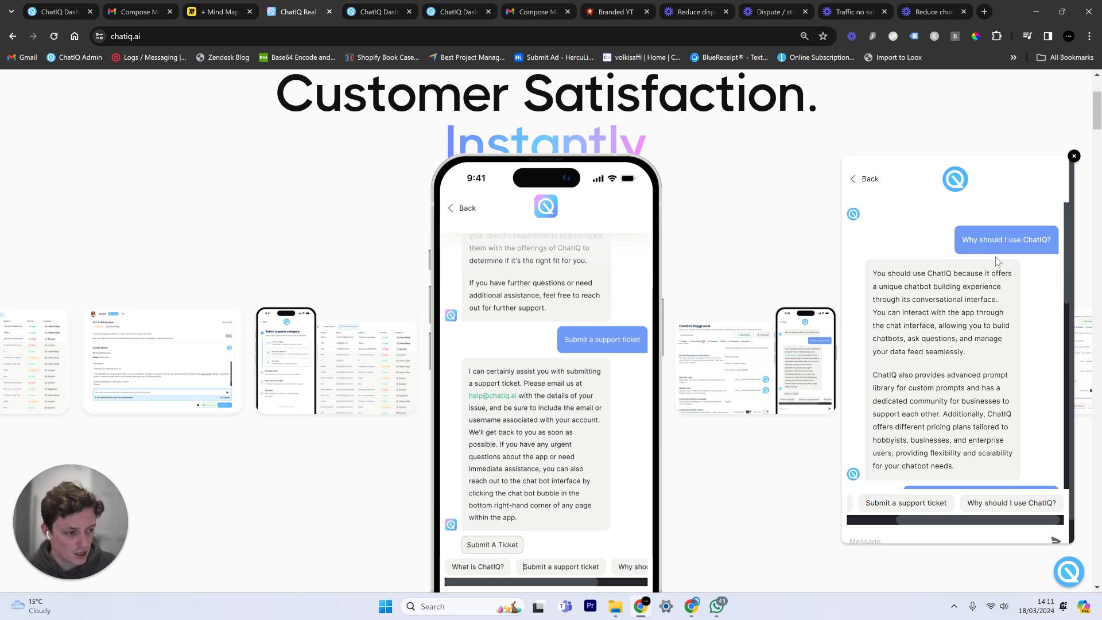
{"action": "scroll", "coordinate": [998, 261], "scroll_direction": "down", "scroll_amount": 2}
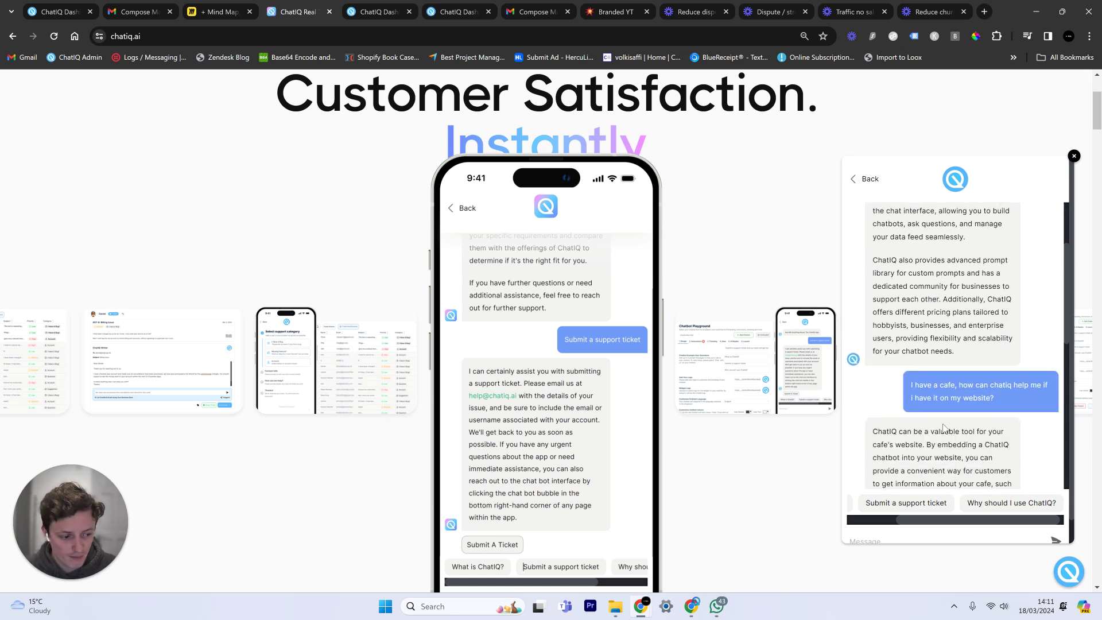
{"action": "scroll", "coordinate": [998, 391], "scroll_direction": "down", "scroll_amount": 1}
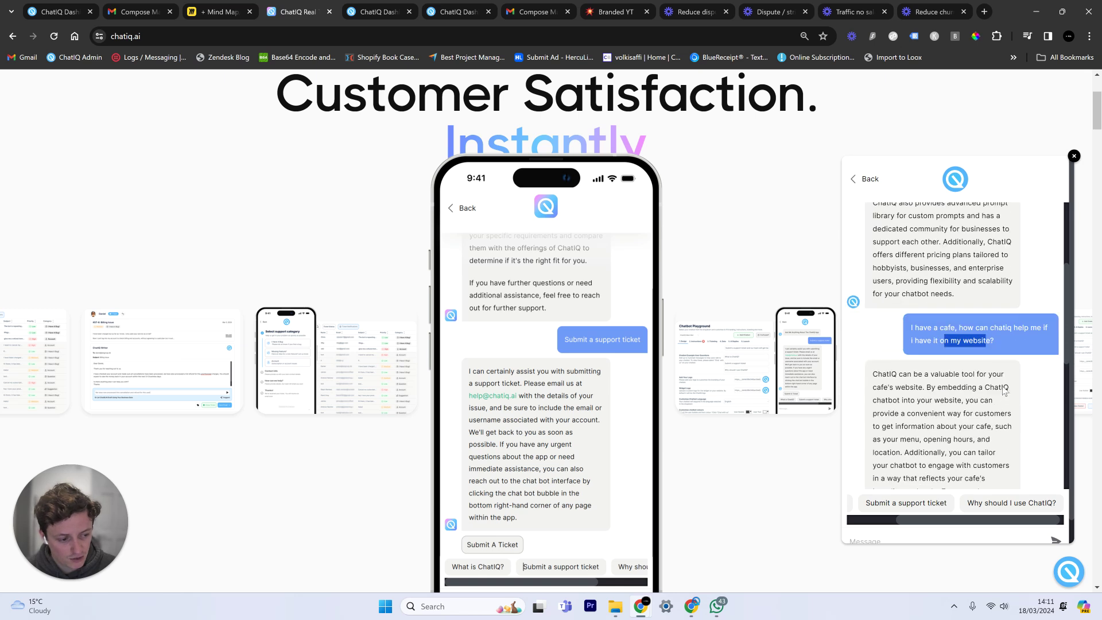
{"action": "left_click_drag", "start_coordinate": [950, 342], "coordinate": [999, 343]}
{"action": "scroll", "coordinate": [997, 350], "scroll_direction": "down", "scroll_amount": 1}
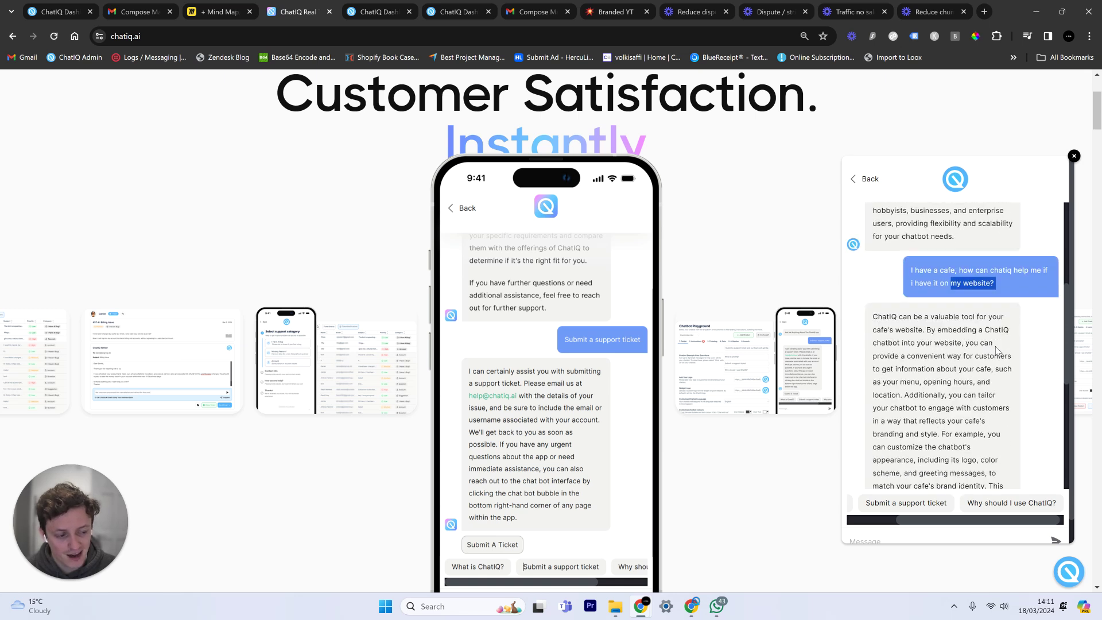
{"action": "left_click", "coordinate": [993, 351]}
{"action": "scroll", "coordinate": [991, 351], "scroll_direction": "down", "scroll_amount": 6}
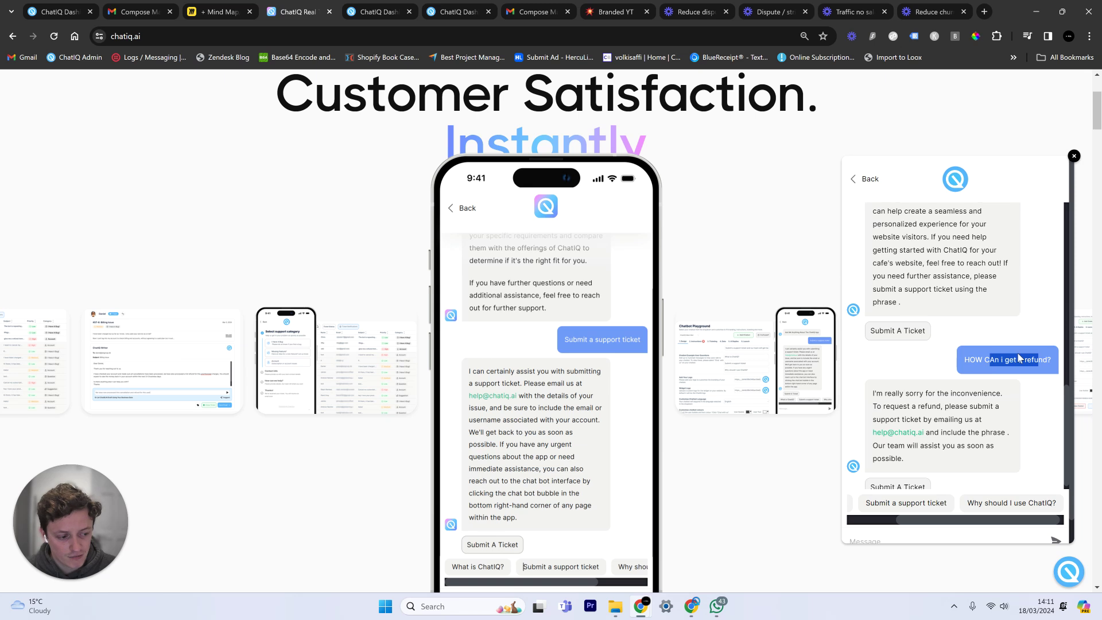
{"action": "scroll", "coordinate": [994, 373], "scroll_direction": "down", "scroll_amount": 1}
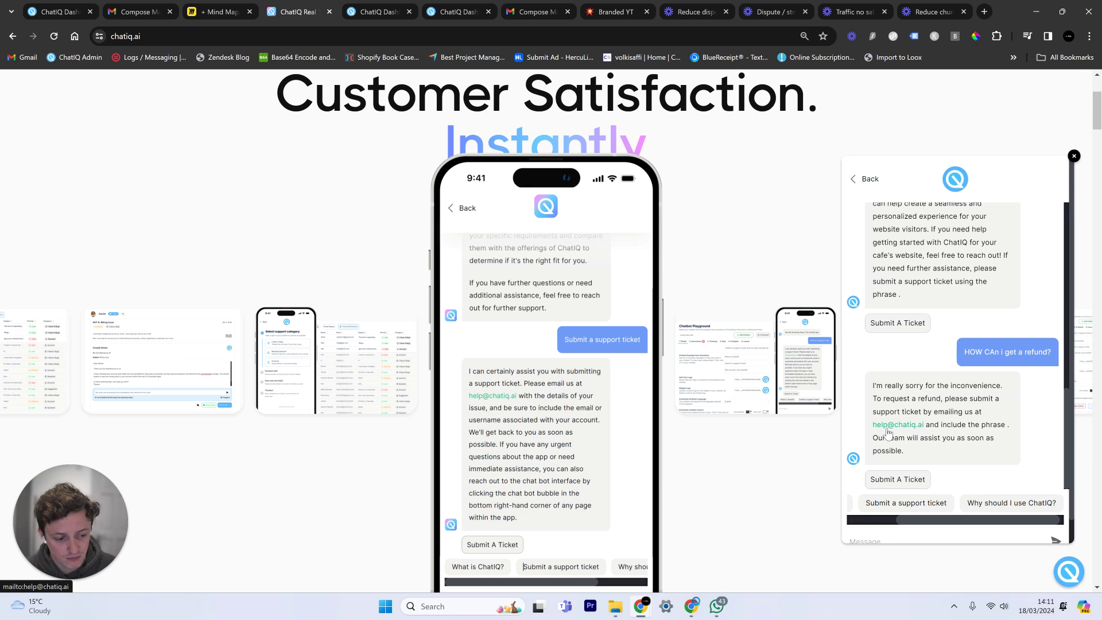
{"action": "left_click", "coordinate": [440, 8]}
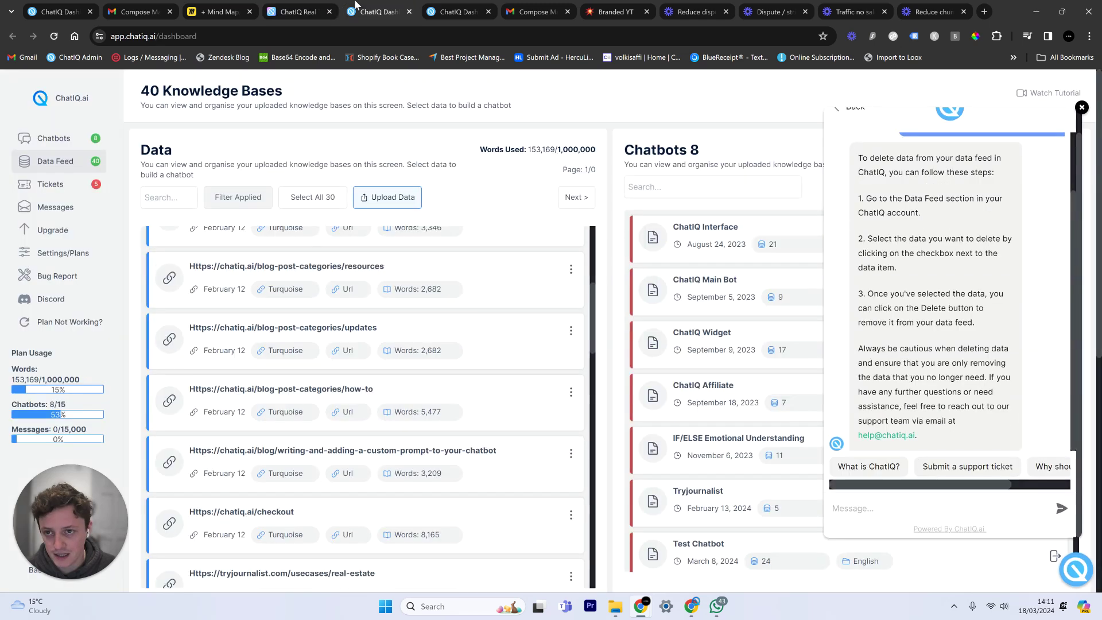
Open the chatbot's Instructions tab and show the Business Contact Details text.
{"action": "left_click", "coordinate": [73, 143]}
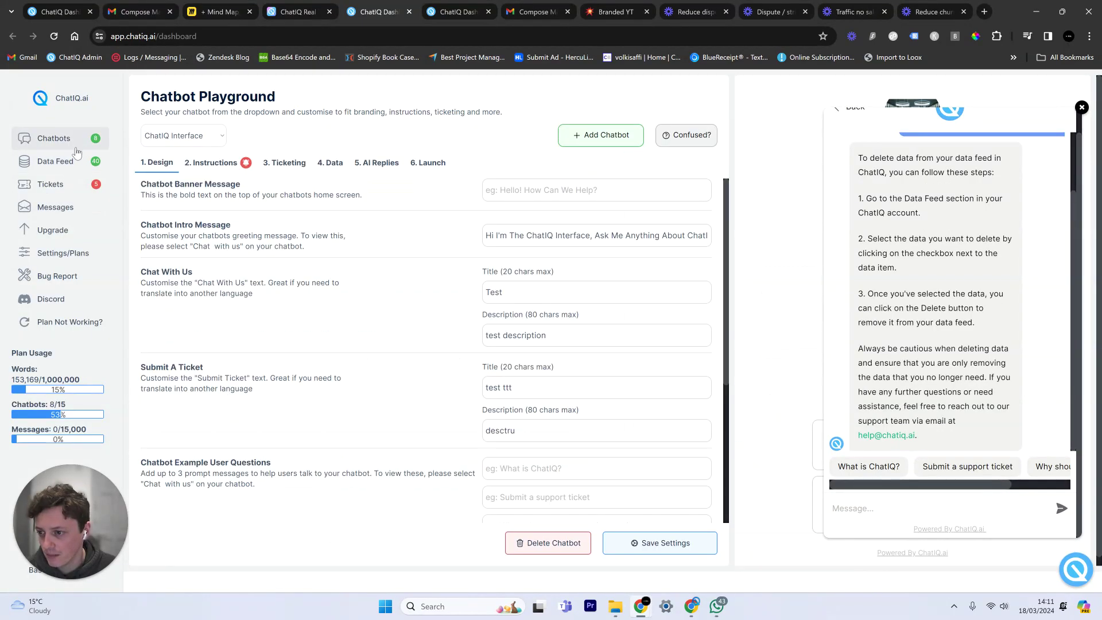
{"action": "left_click", "coordinate": [211, 163]}
{"action": "scroll", "coordinate": [438, 394], "scroll_direction": "down", "scroll_amount": 1}
{"action": "left_click", "coordinate": [571, 446]}
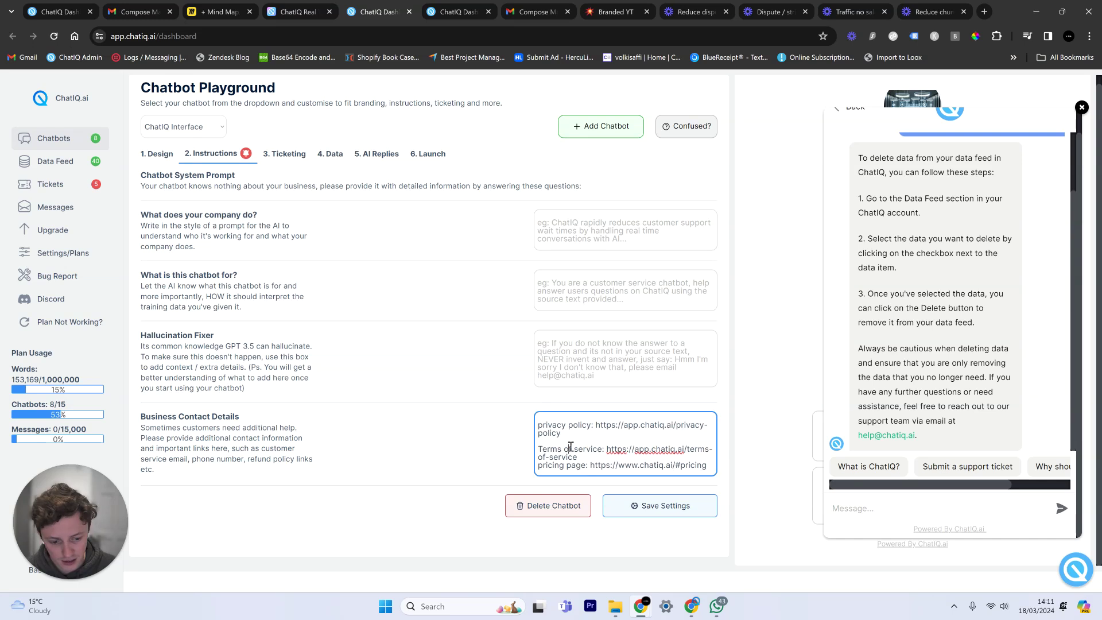
Start a support ticket in the chatiq.ai website widget, then go back to the Miro board.
{"action": "left_click", "coordinate": [304, 10]}
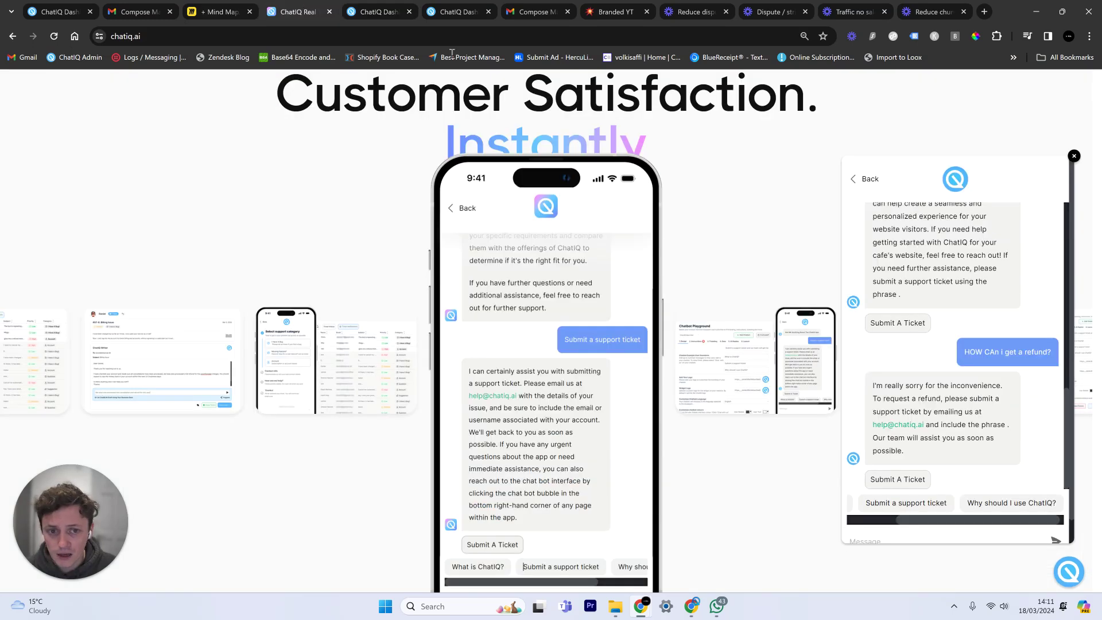
{"action": "left_click", "coordinate": [898, 484]}
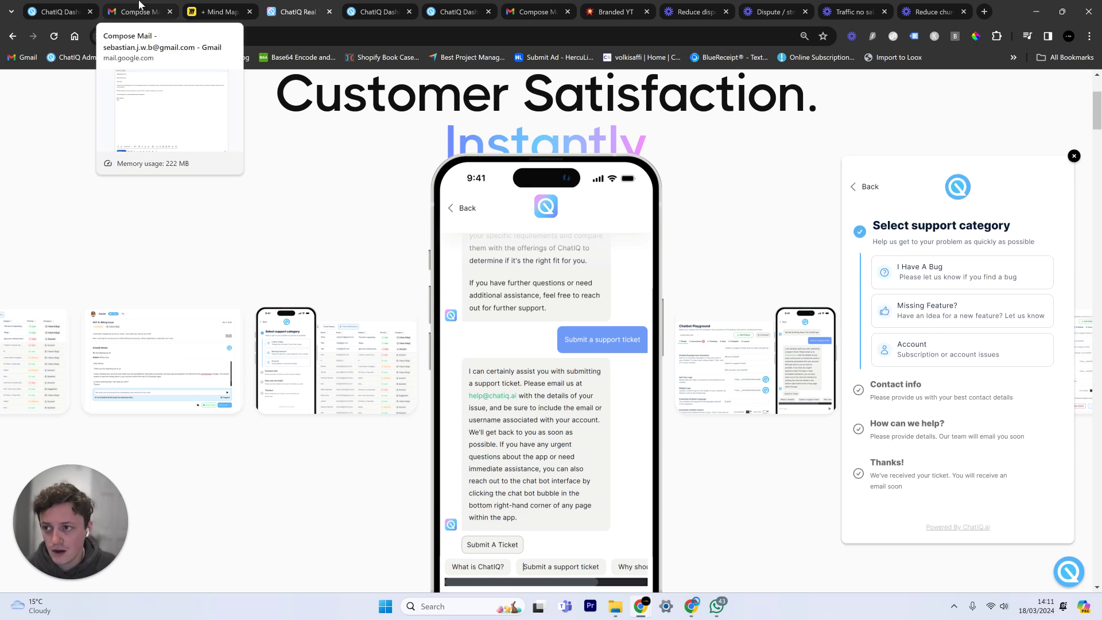
{"action": "left_click", "coordinate": [187, 7]}
{"action": "scroll", "coordinate": [594, 277], "scroll_direction": "down", "scroll_amount": 3}
{"action": "scroll", "coordinate": [593, 278], "scroll_direction": "left", "scroll_amount": 5}
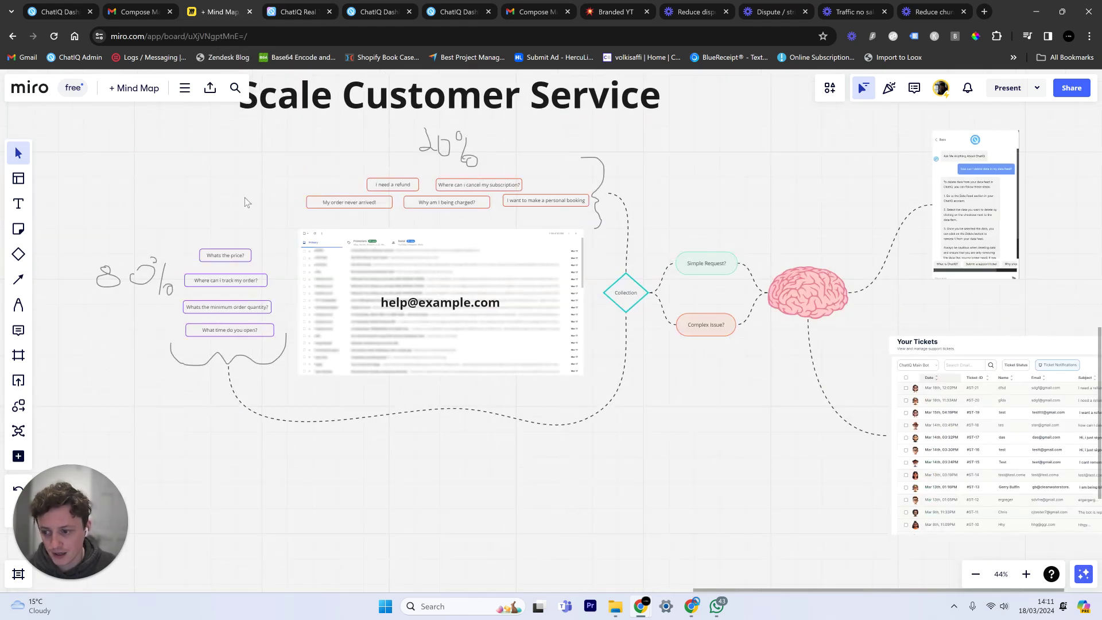
{"action": "left_click_drag", "start_coordinate": [244, 197], "coordinate": [165, 348]}
{"action": "scroll", "coordinate": [771, 187], "scroll_direction": "right", "scroll_amount": 5}
{"action": "scroll", "coordinate": [771, 187], "scroll_direction": "up", "scroll_amount": 2}
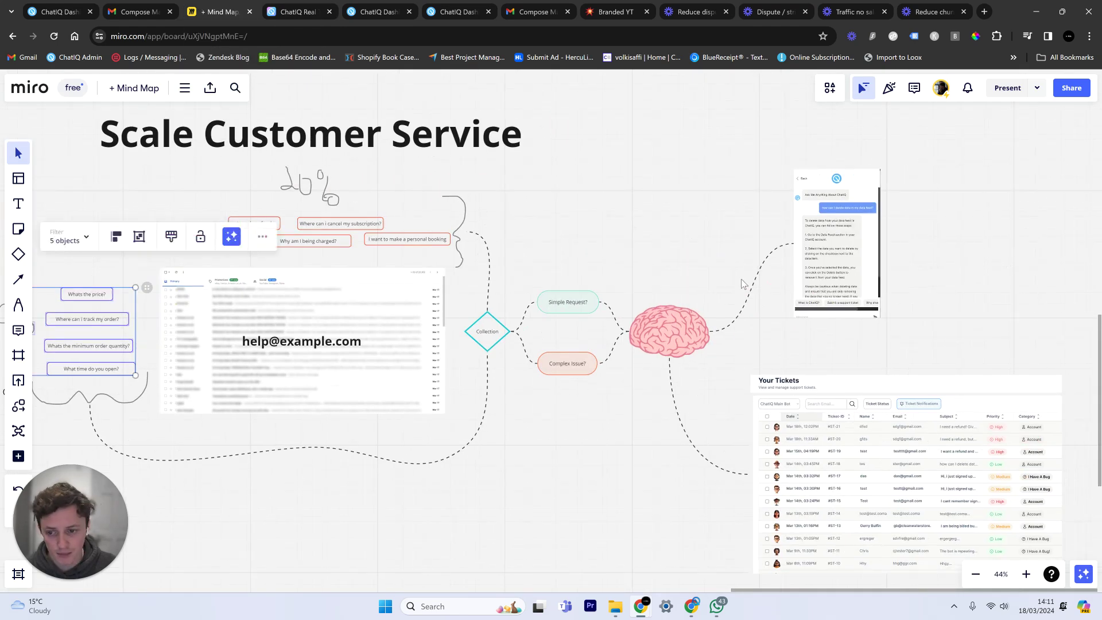
{"action": "key", "text": "Escape"}
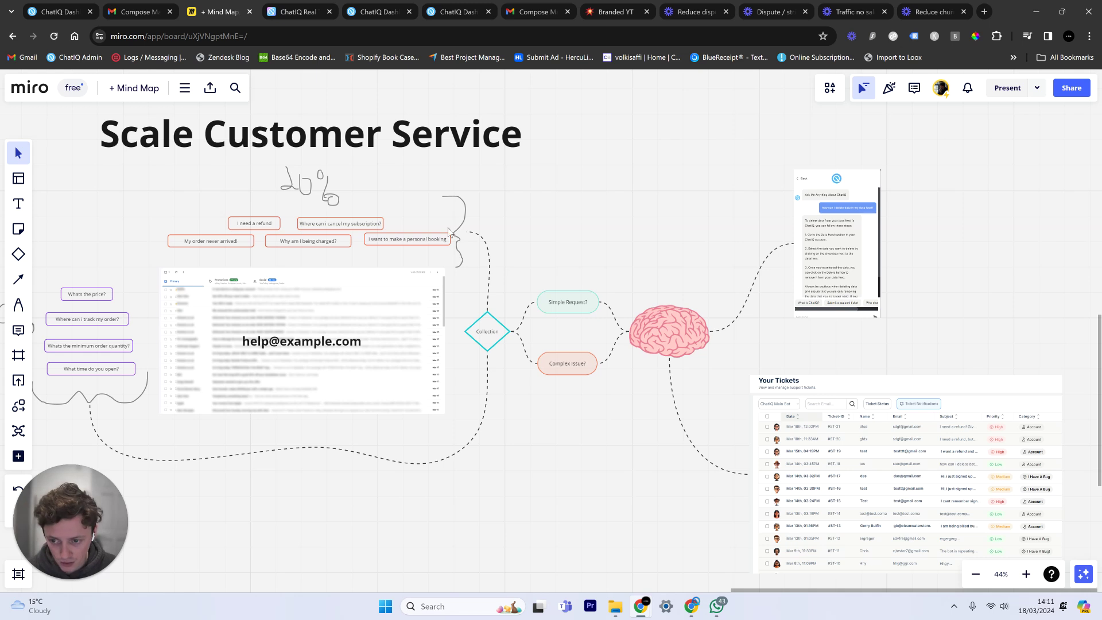
{"action": "scroll", "coordinate": [629, 235], "scroll_direction": "down", "scroll_amount": 2}
{"action": "scroll", "coordinate": [683, 199], "scroll_direction": "right", "scroll_amount": 1}
{"action": "scroll", "coordinate": [703, 320], "scroll_direction": "down", "scroll_amount": 2}
{"action": "scroll", "coordinate": [703, 319], "scroll_direction": "right", "scroll_amount": 2}
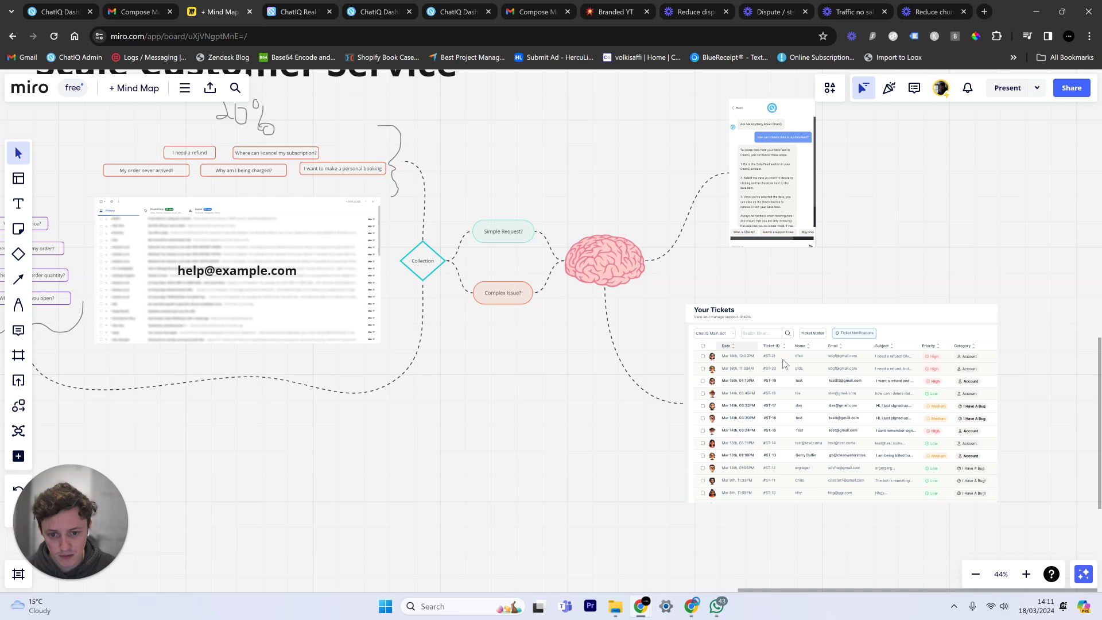
On the chatiq.ai ticket form, pick Account and submit the contact's name and e-mail, then return to the dashboard.
{"action": "left_click", "coordinate": [289, 7]}
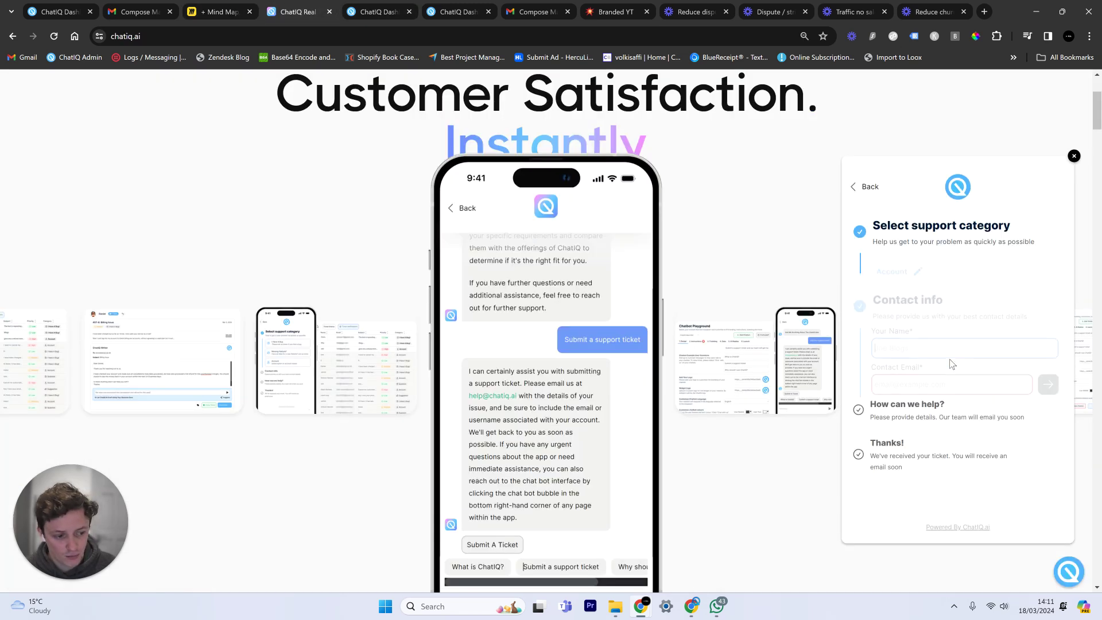
{"action": "left_click", "coordinate": [910, 342]}
{"action": "type", "text": "cvzx"}
{"action": "left_click", "coordinate": [911, 377]}
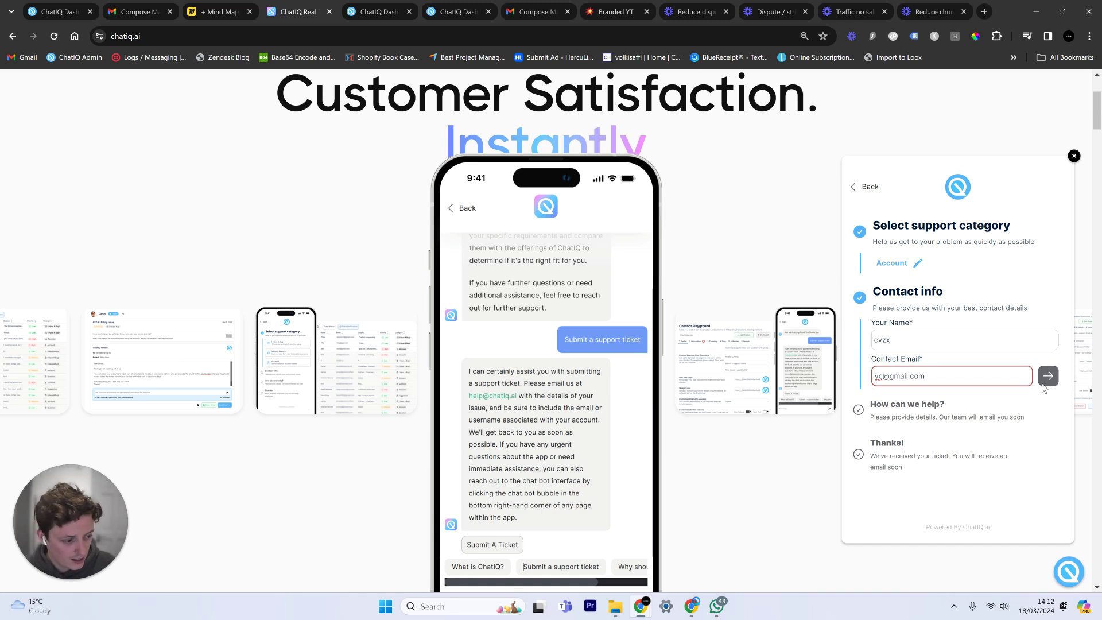
{"action": "left_click", "coordinate": [1048, 379]}
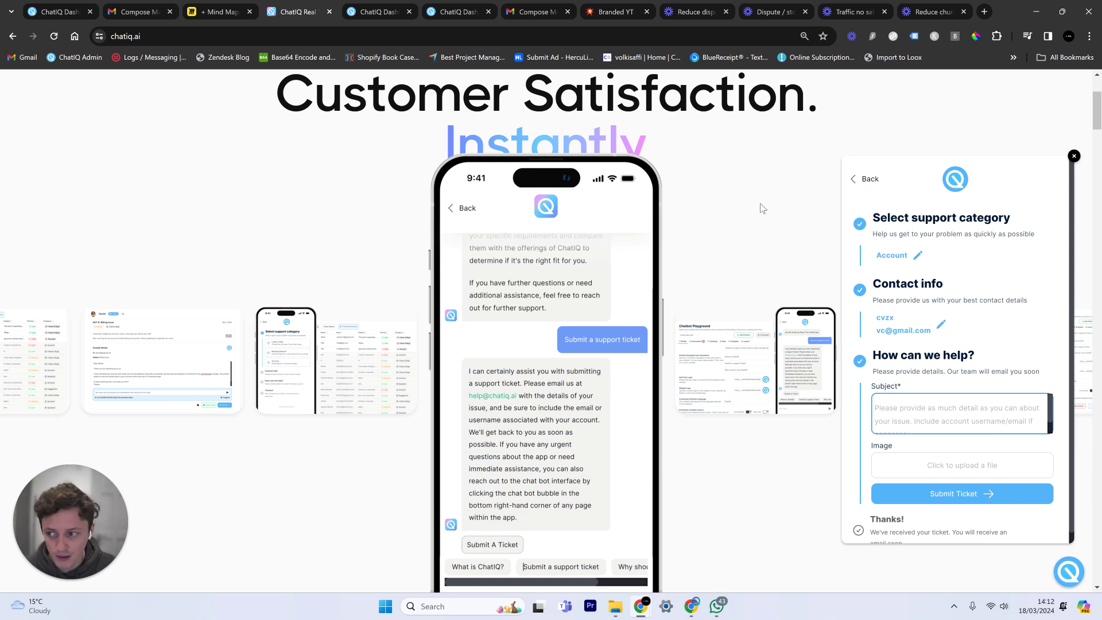
{"action": "left_click", "coordinate": [368, 7]}
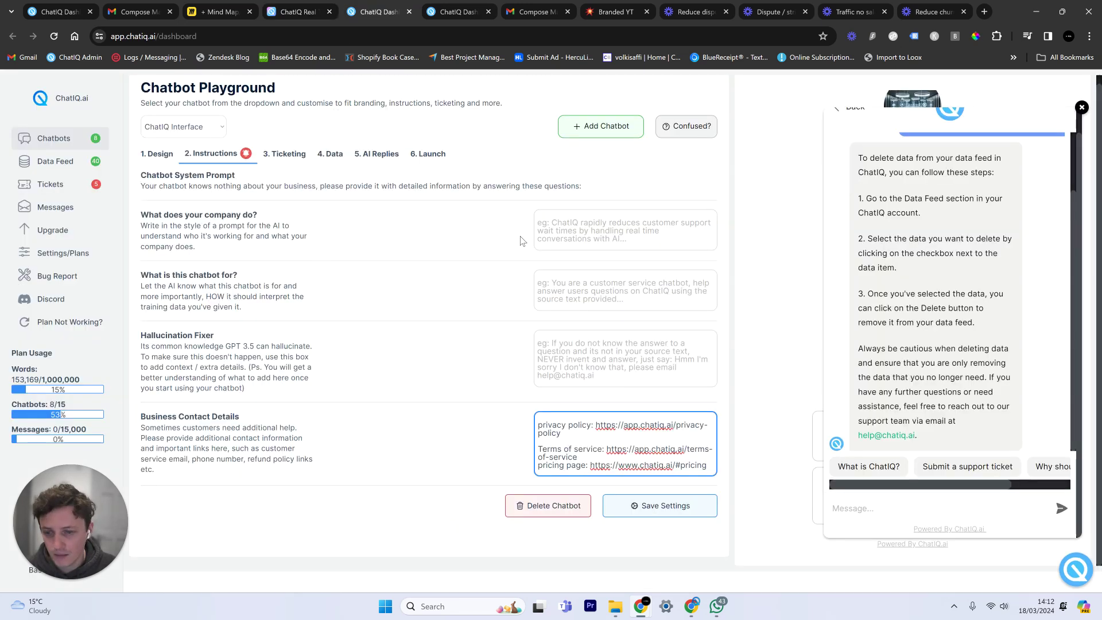
Close the help chat popup and go back to the Chatbot Playground.
{"action": "left_click", "coordinate": [1075, 574]}
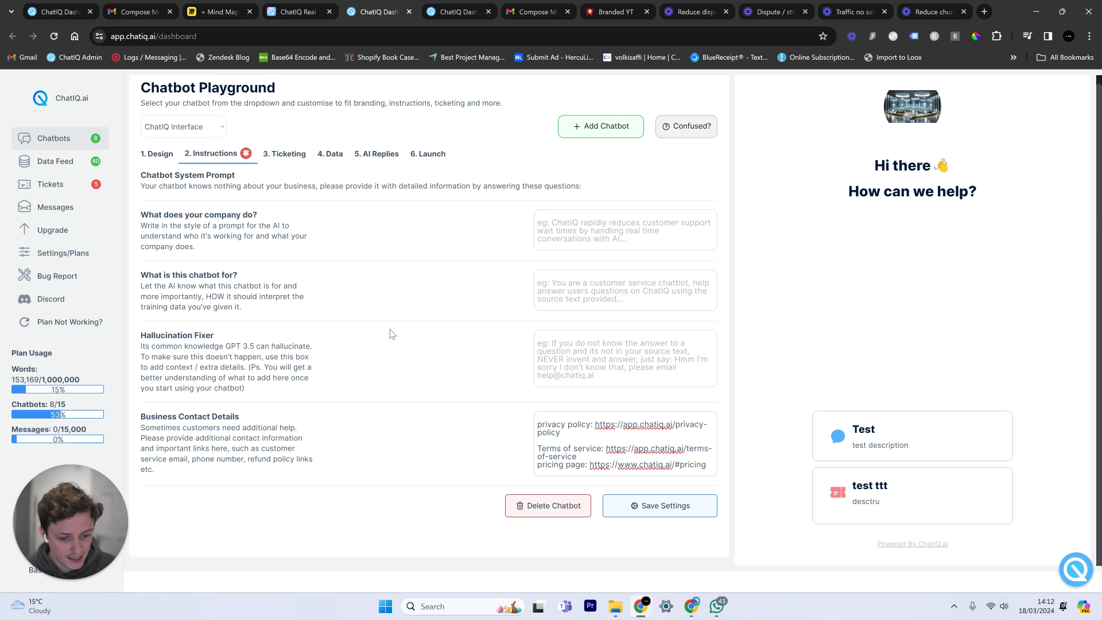
{"action": "left_click", "coordinate": [91, 187]}
{"action": "left_click", "coordinate": [74, 137]}
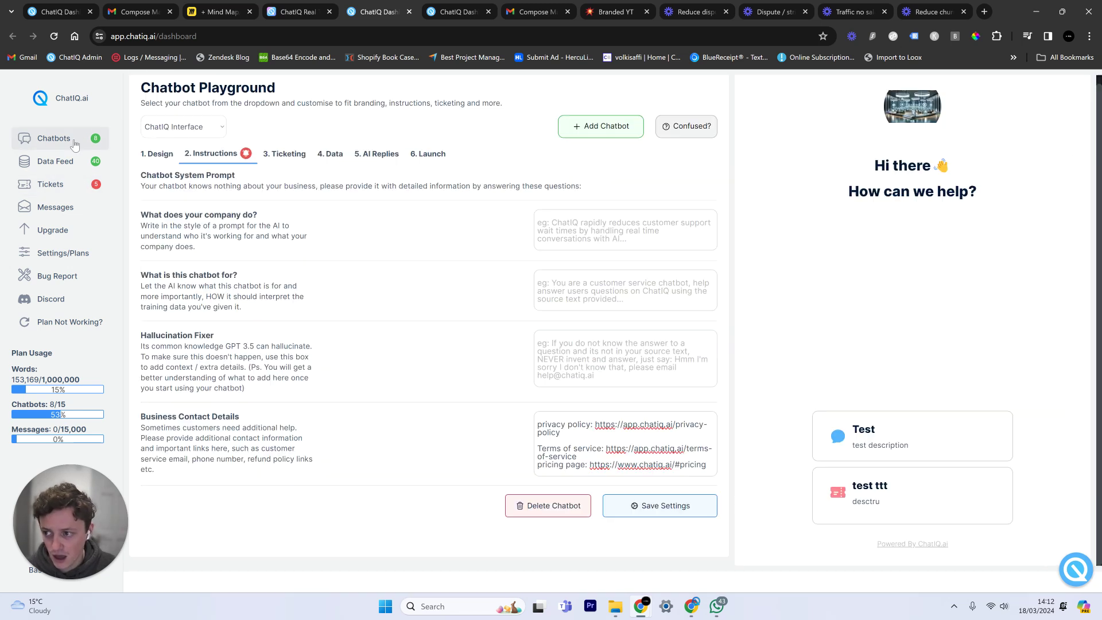
Toggle Ticketing Visibility off and on for ChatIQ Main Bot, then open its Tickets list.
{"action": "left_click", "coordinate": [213, 128]}
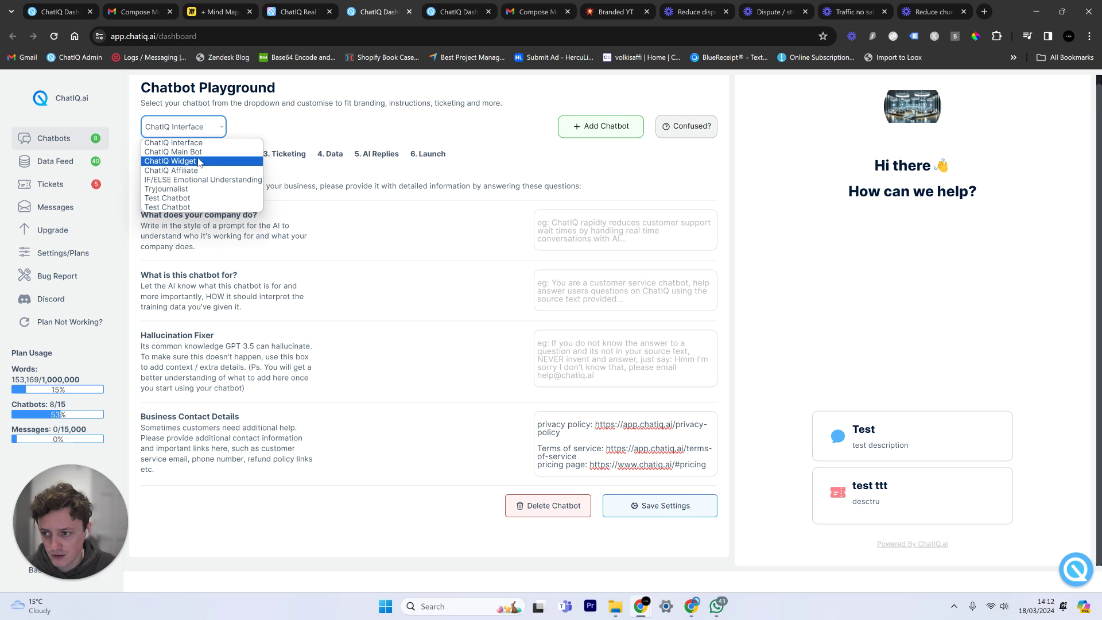
{"action": "left_click", "coordinate": [184, 151]}
{"action": "left_click", "coordinate": [284, 154]}
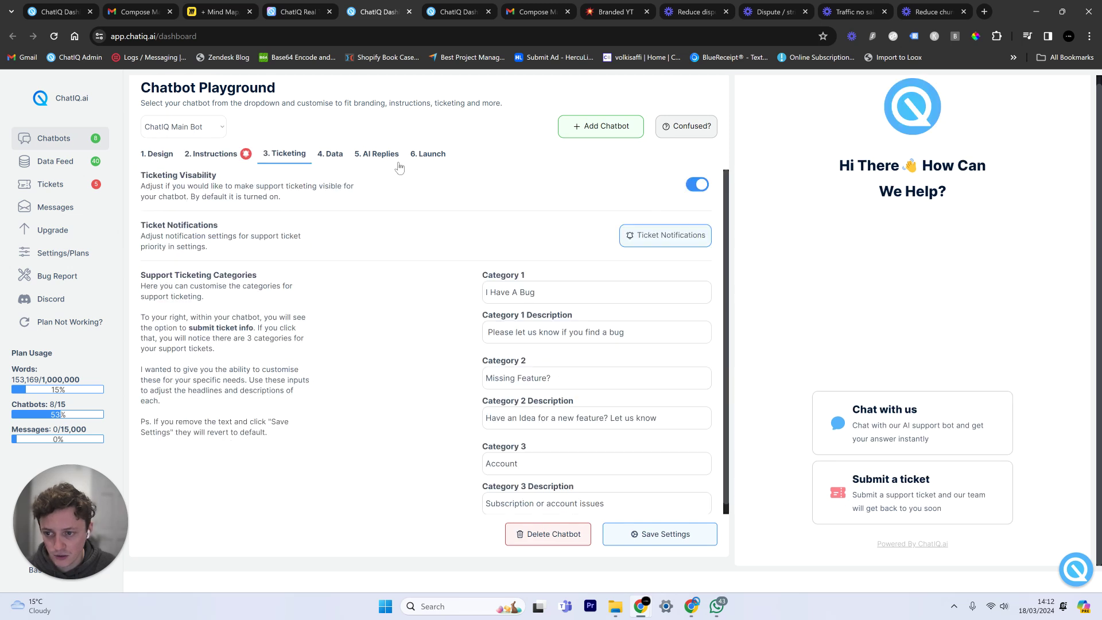
{"action": "left_click", "coordinate": [695, 190]}
{"action": "left_click", "coordinate": [695, 190]}
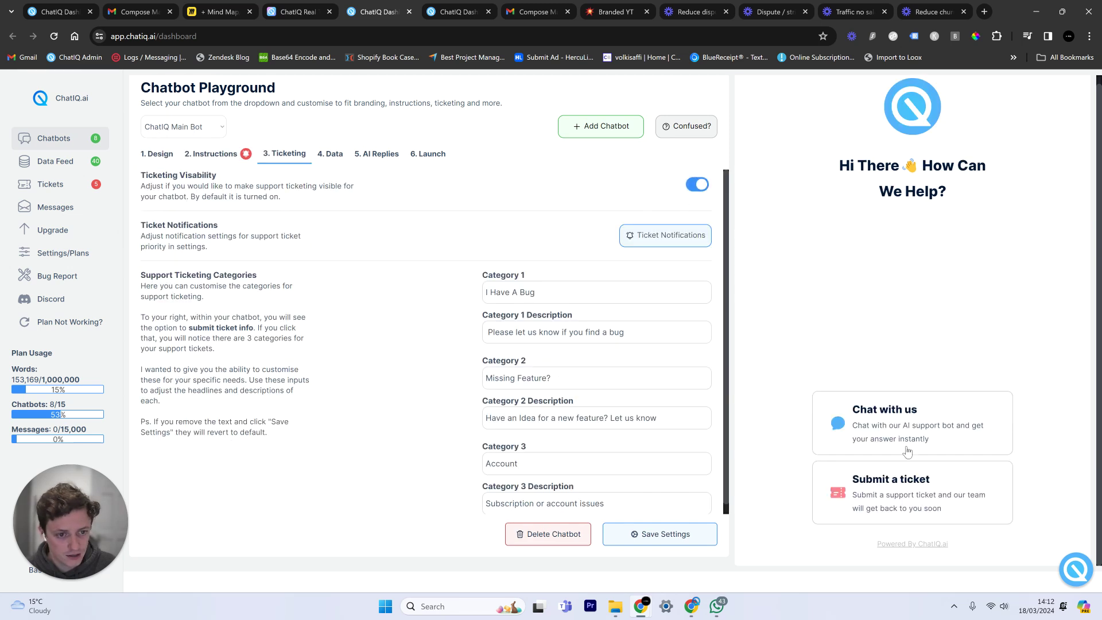
{"action": "left_click", "coordinate": [77, 187]}
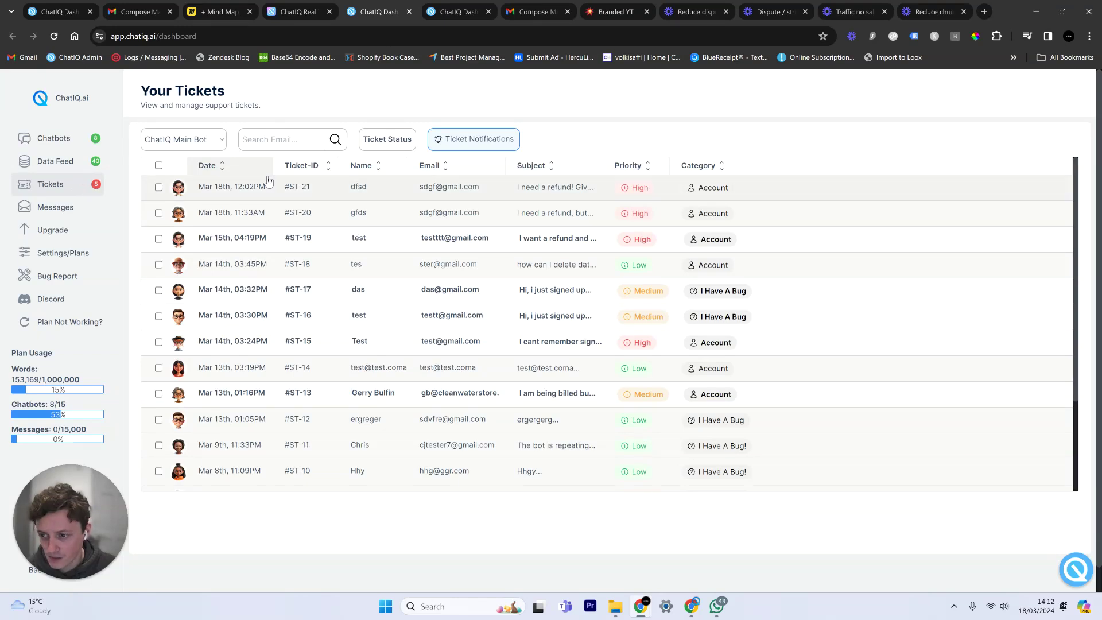
Sort the tickets by Category, then by Priority with High tickets first.
{"action": "scroll", "coordinate": [475, 218], "scroll_direction": "down", "scroll_amount": 2}
{"action": "scroll", "coordinate": [477, 226], "scroll_direction": "up", "scroll_amount": 2}
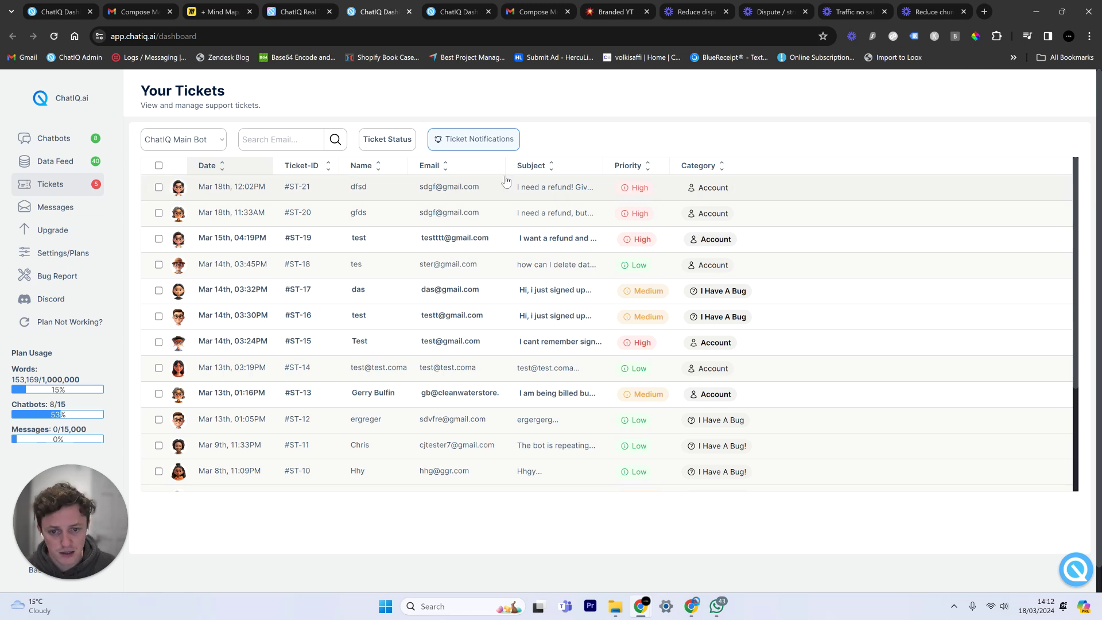
{"action": "left_click", "coordinate": [722, 168]}
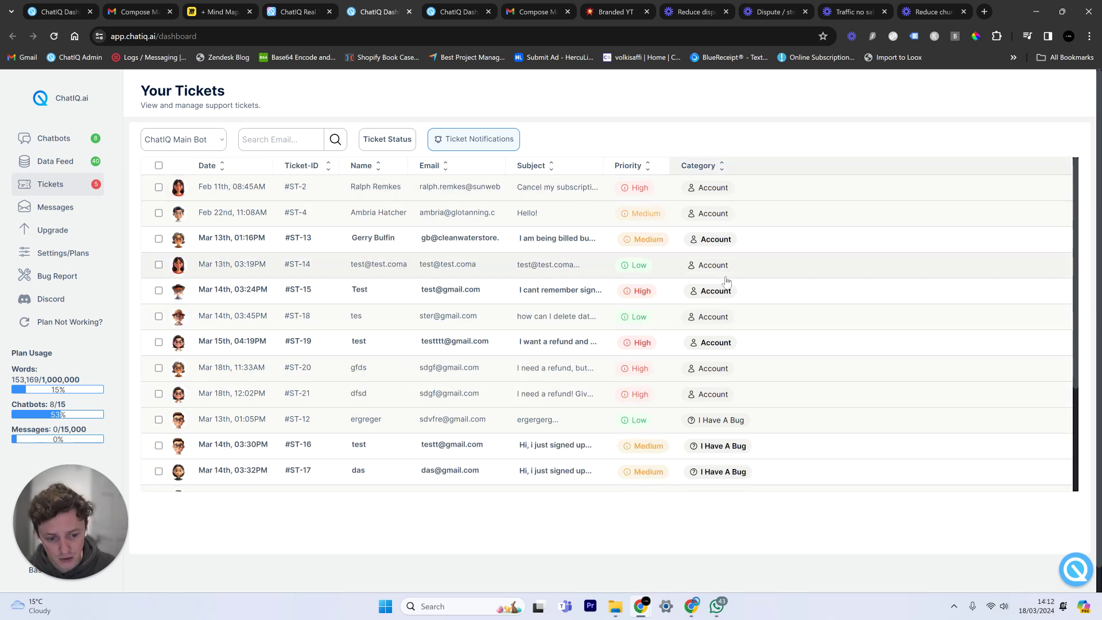
{"action": "scroll", "coordinate": [744, 398], "scroll_direction": "down", "scroll_amount": 3}
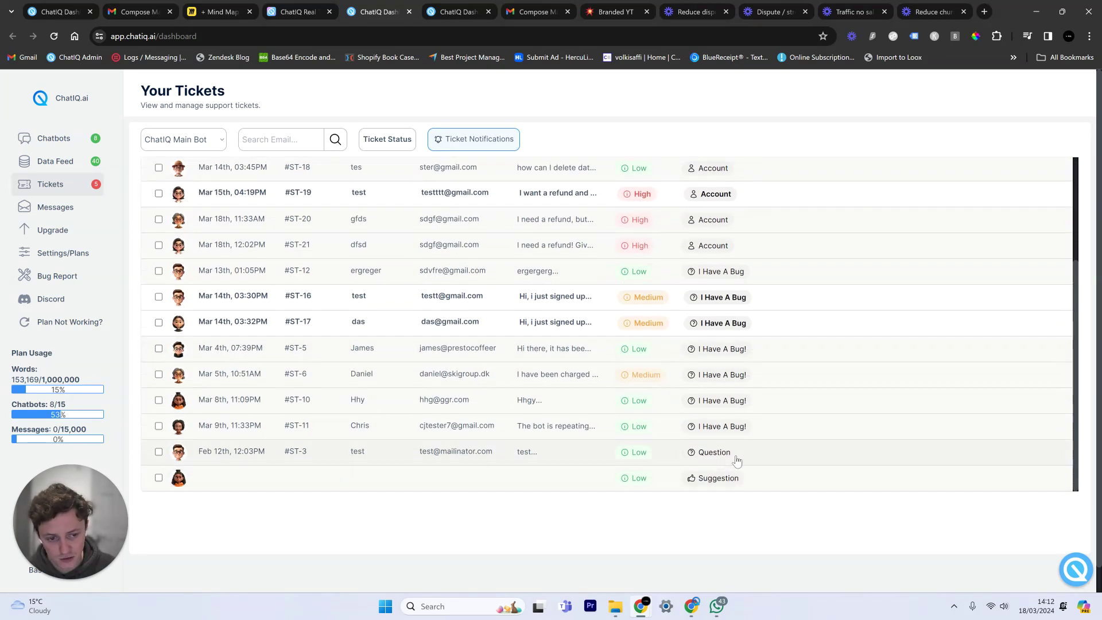
{"action": "scroll", "coordinate": [735, 459], "scroll_direction": "up", "scroll_amount": 3}
{"action": "left_click", "coordinate": [647, 168]}
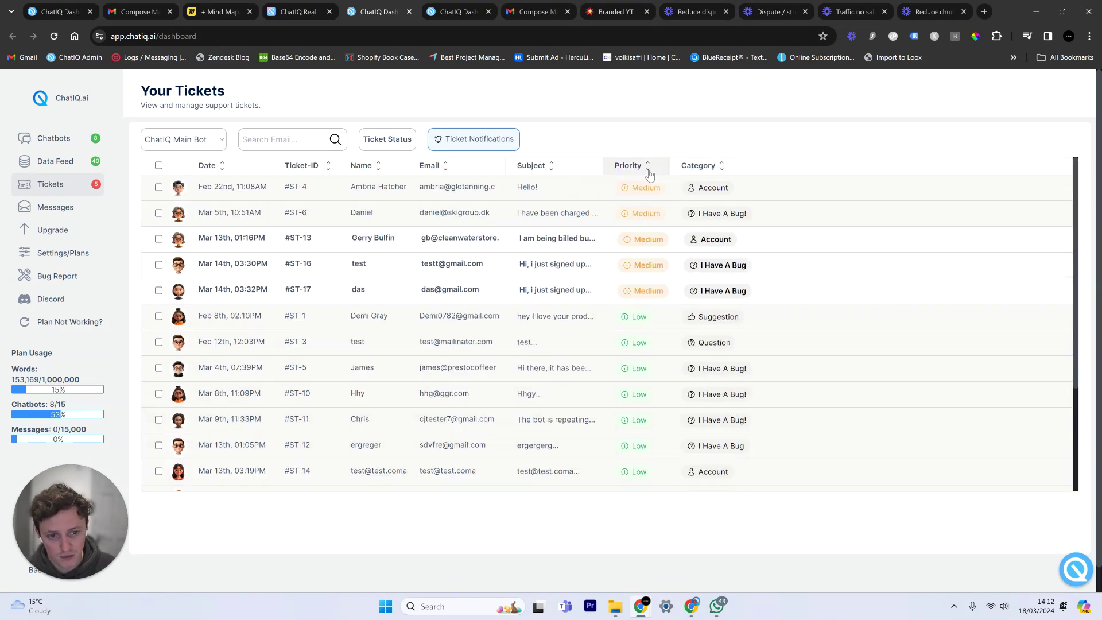
{"action": "left_click", "coordinate": [647, 167]}
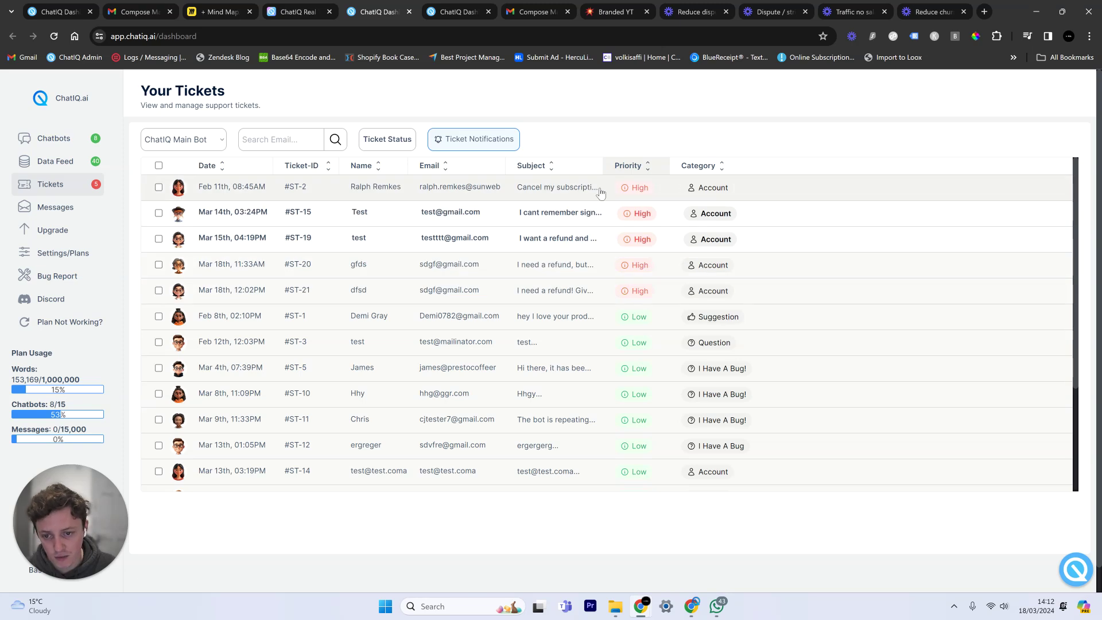
Open ticket #ST-15 and highlight the customer's refund message.
{"action": "left_click", "coordinate": [514, 216]}
{"action": "left_click_drag", "start_coordinate": [779, 421], "coordinate": [943, 437]}
{"action": "left_click", "coordinate": [784, 468]}
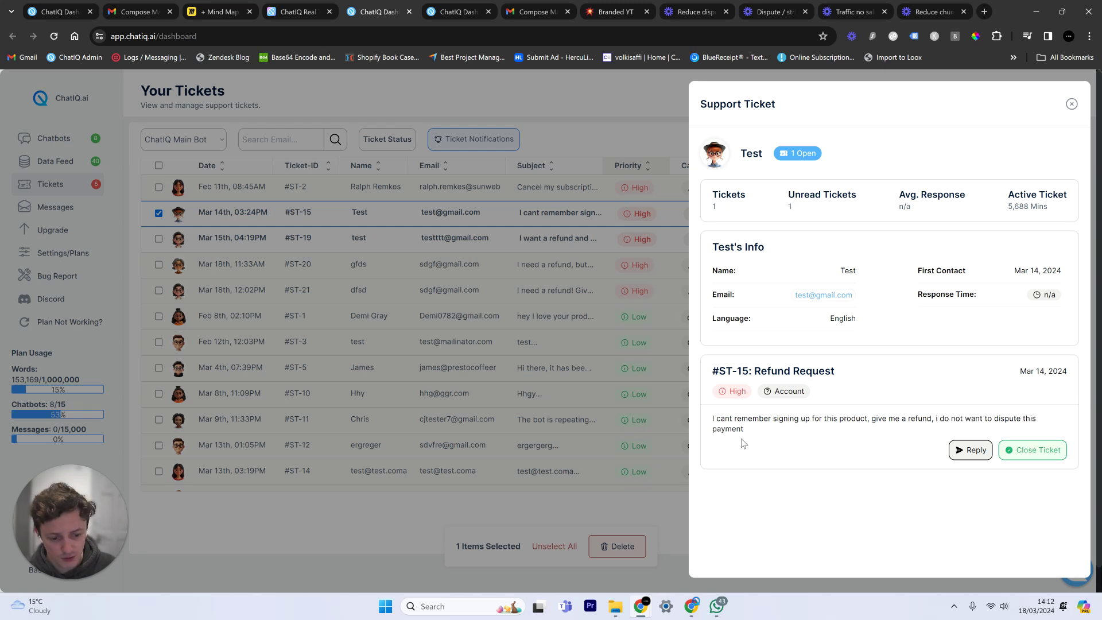
Start a reply to #ST-15 and have ChatIQ Writer suggest a draft.
{"action": "left_click_drag", "start_coordinate": [742, 443], "coordinate": [712, 393]}
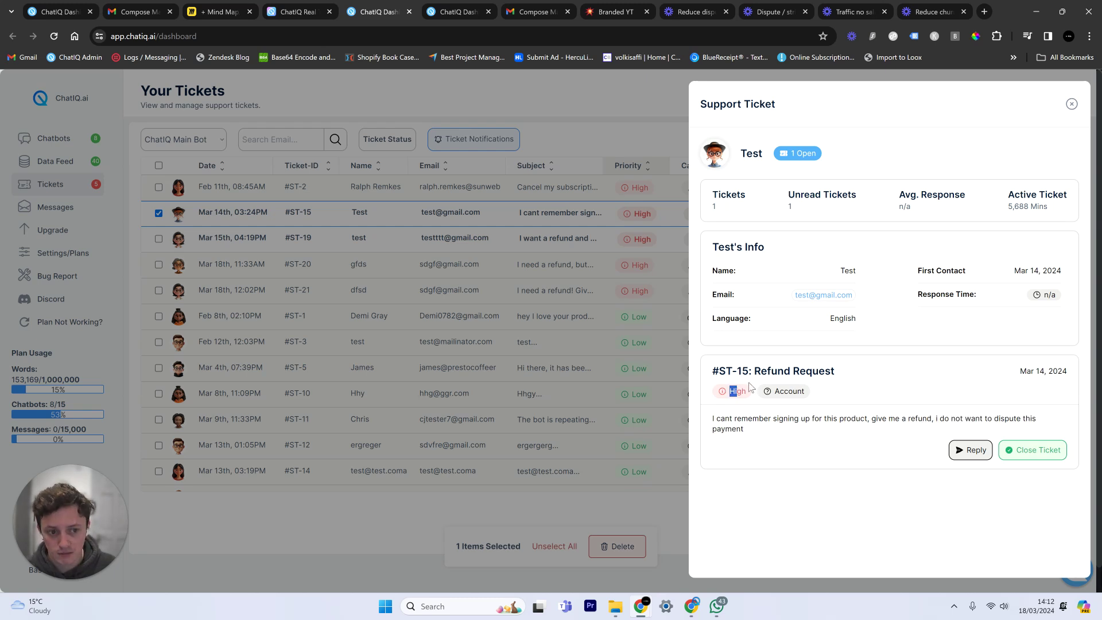
{"action": "left_click", "coordinate": [753, 430]}
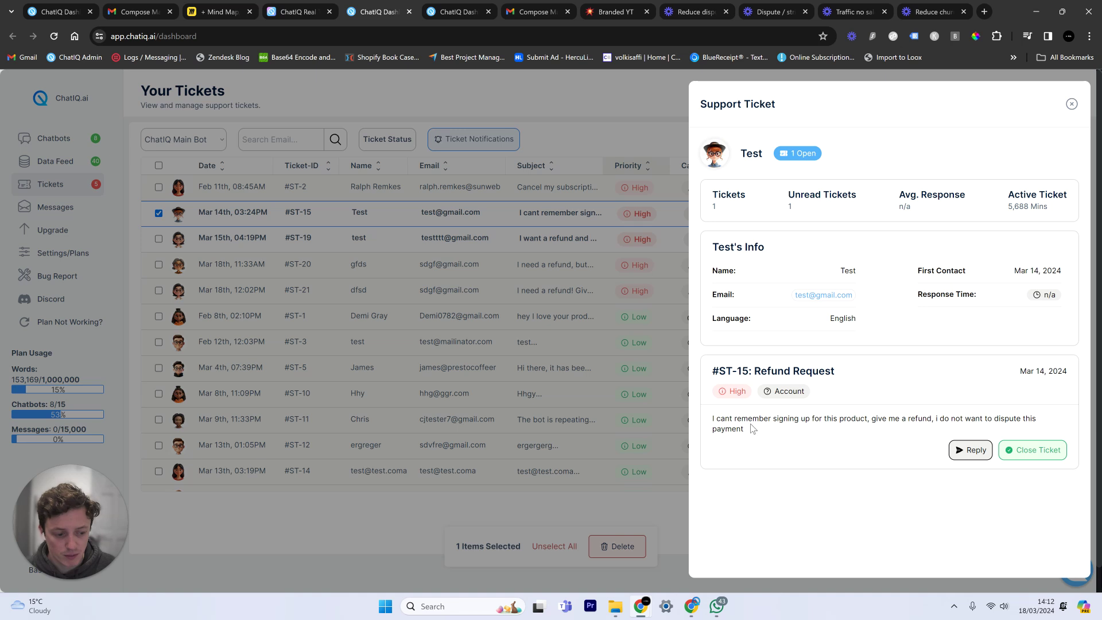
{"action": "left_click", "coordinate": [969, 450]}
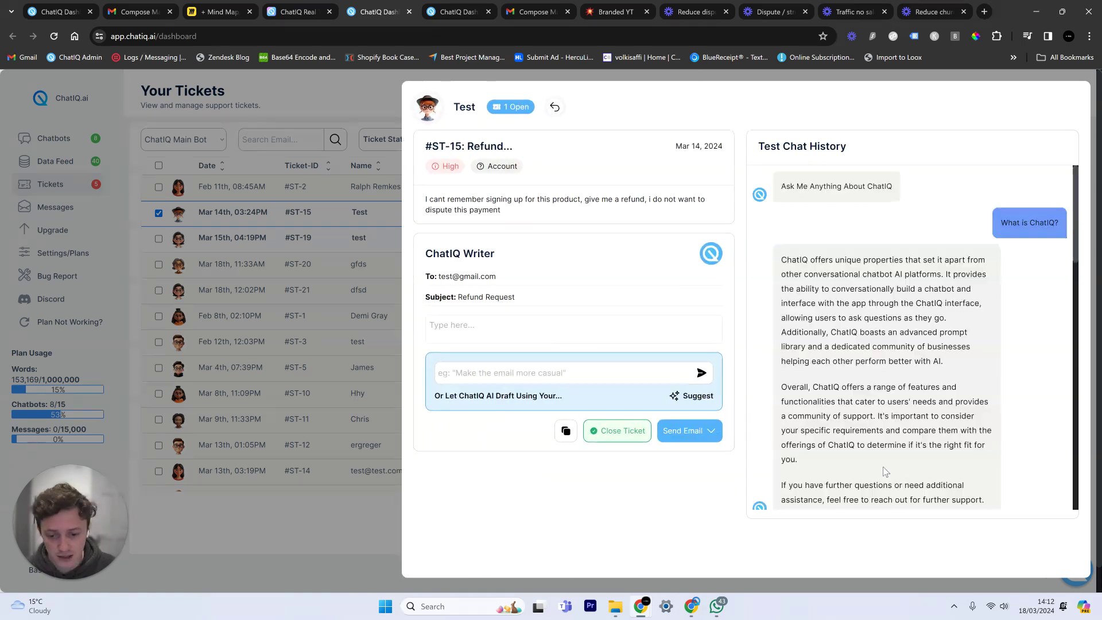
{"action": "left_click", "coordinate": [705, 396]}
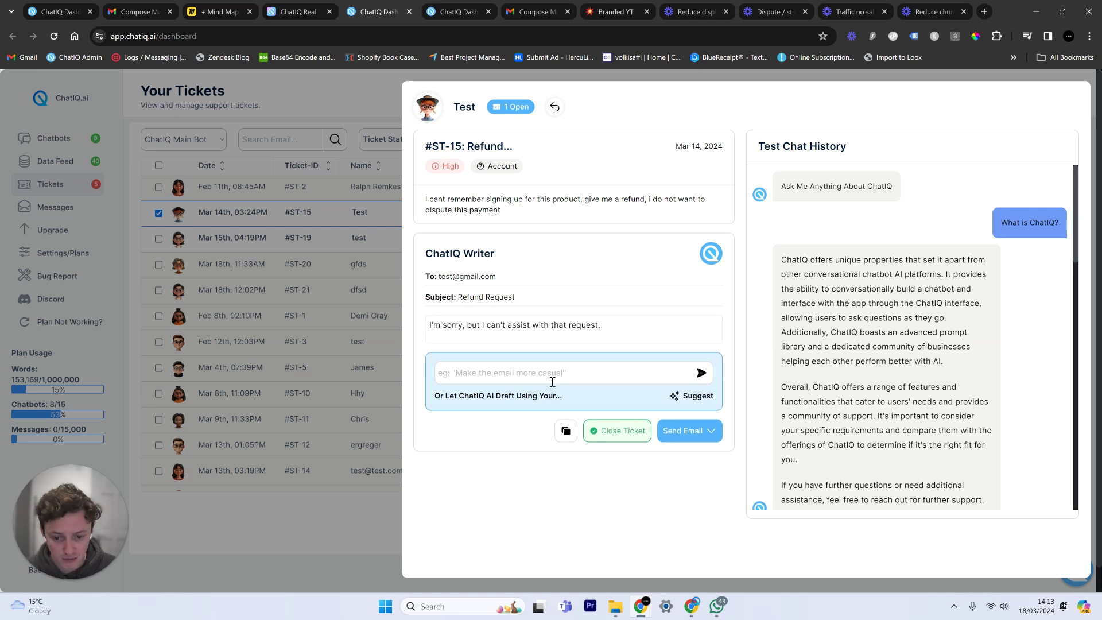
Paste a new instruction into ChatIQ Writer and regenerate the refund reply.
{"action": "left_click", "coordinate": [567, 330]}
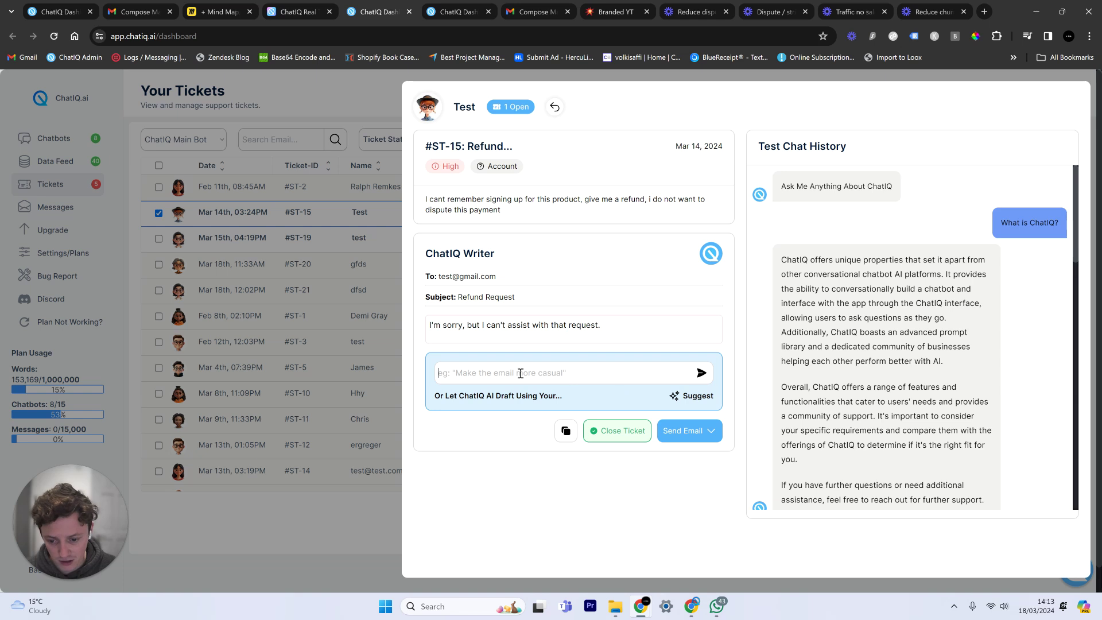
{"action": "key", "text": "ctrl+v"}
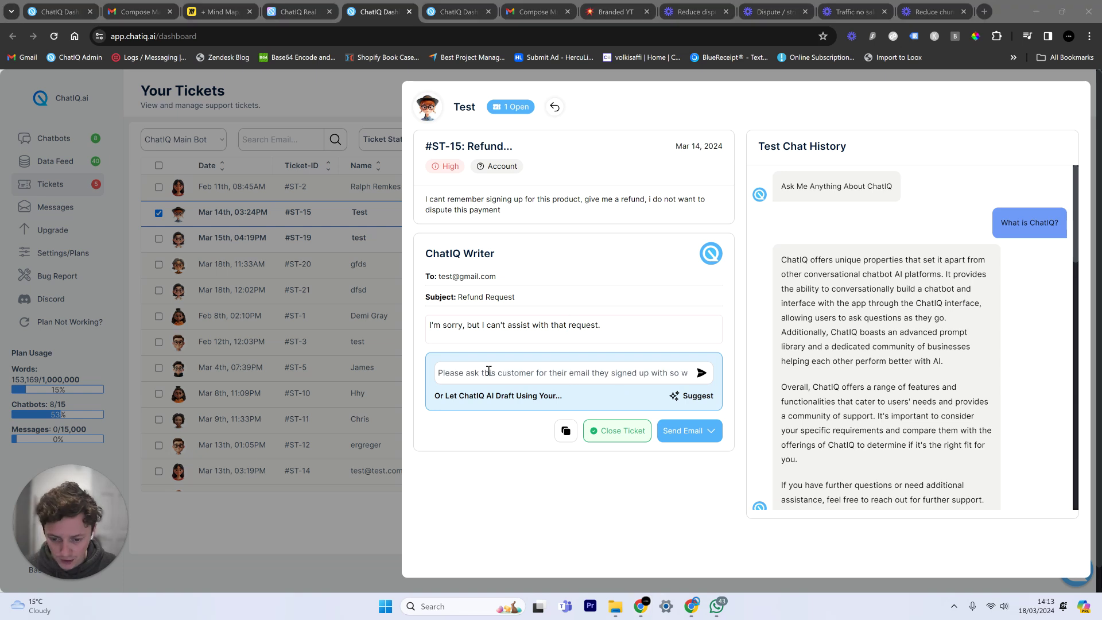
{"action": "left_click", "coordinate": [489, 371]}
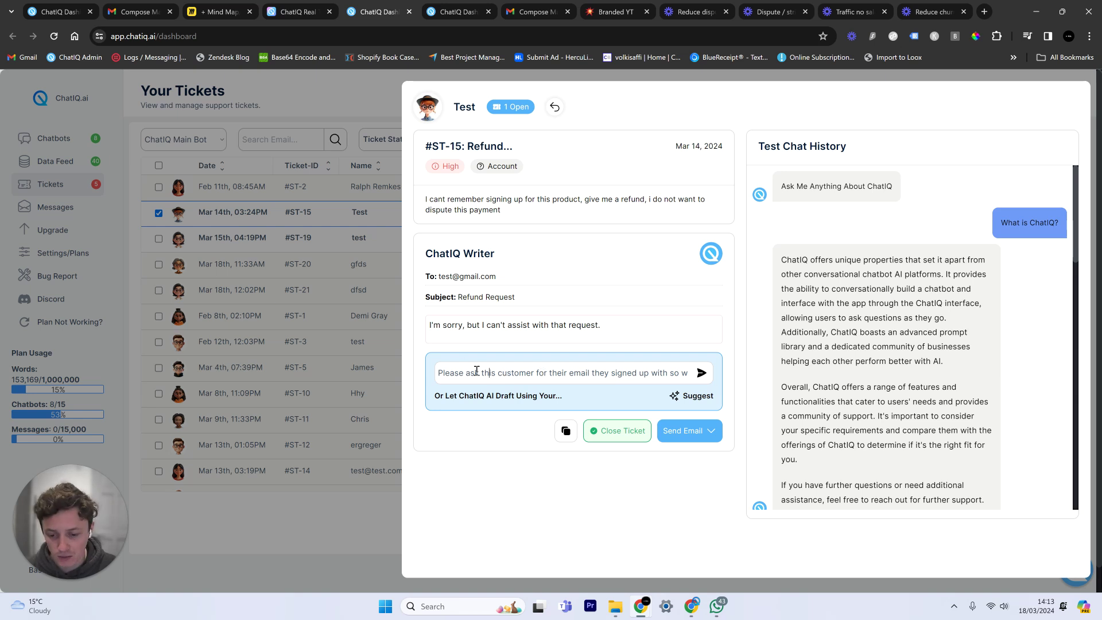
{"action": "left_click_drag", "start_coordinate": [494, 371], "coordinate": [673, 376]}
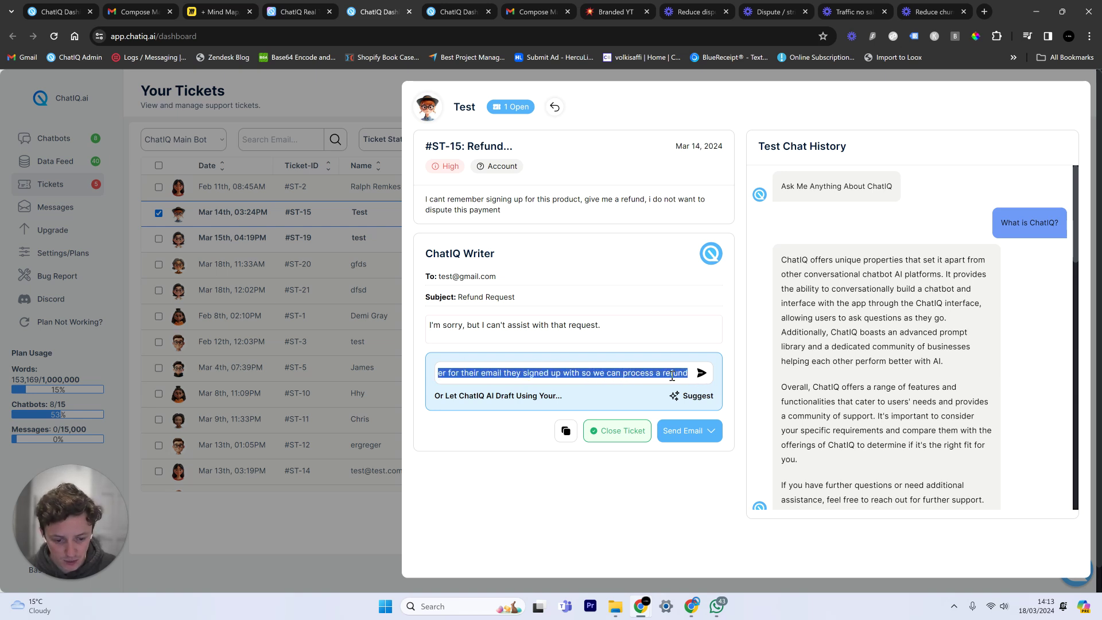
{"action": "left_click", "coordinate": [701, 375]}
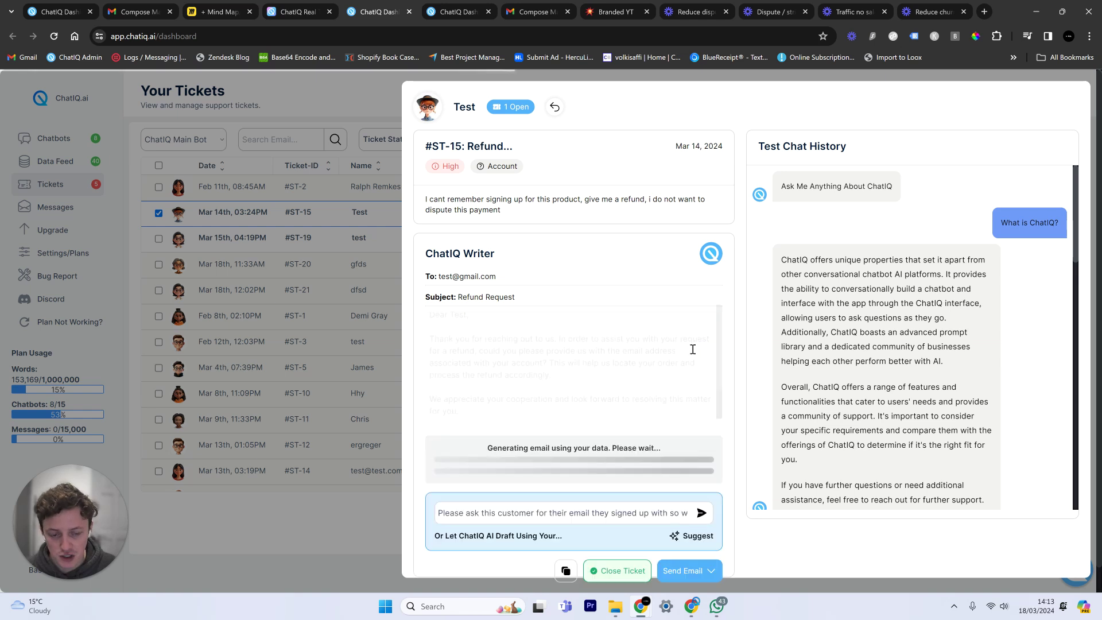
Highlight the draft's request for the sign-up email, then return to the Miro board.
{"action": "triple_click", "coordinate": [526, 456]}
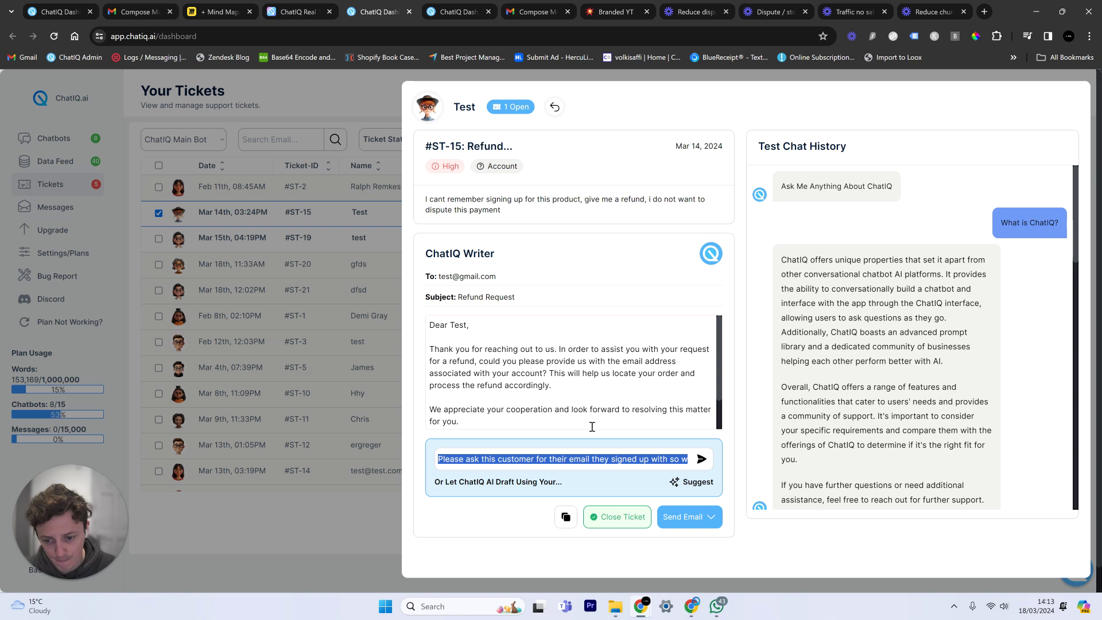
{"action": "left_click", "coordinate": [514, 345]}
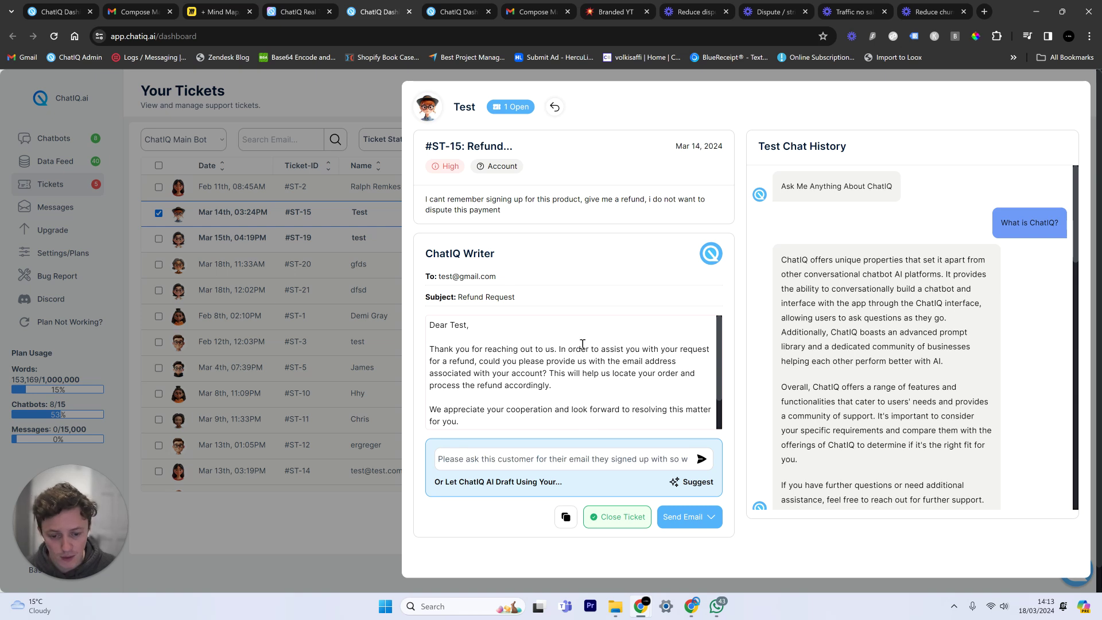
{"action": "left_click_drag", "start_coordinate": [600, 362], "coordinate": [675, 361]}
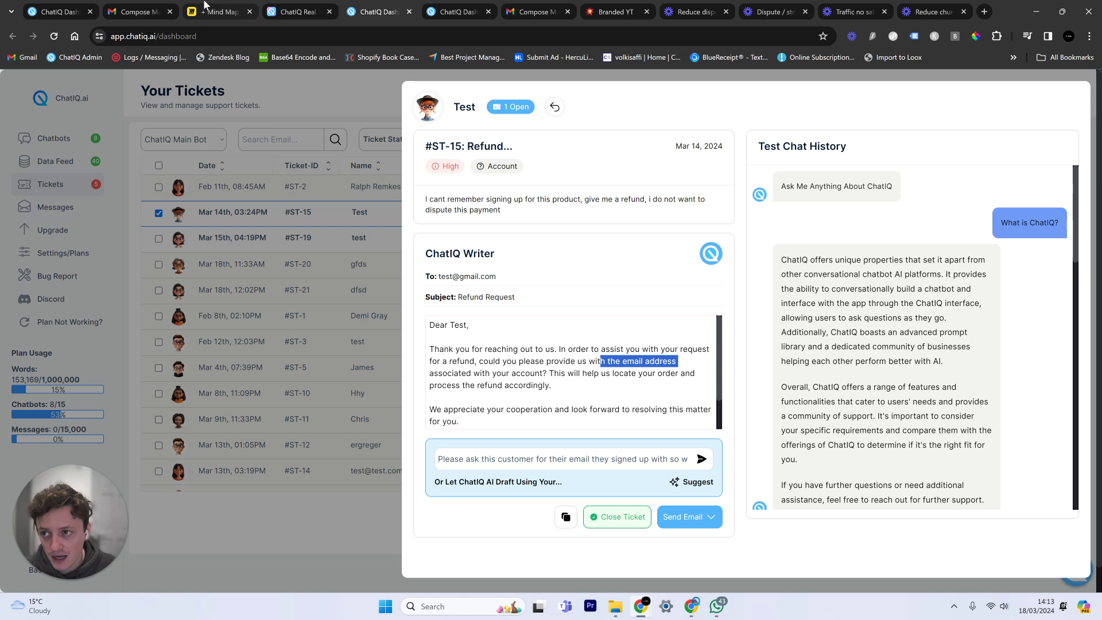
{"action": "left_click", "coordinate": [223, 11]}
{"action": "left_click", "coordinate": [586, 276]}
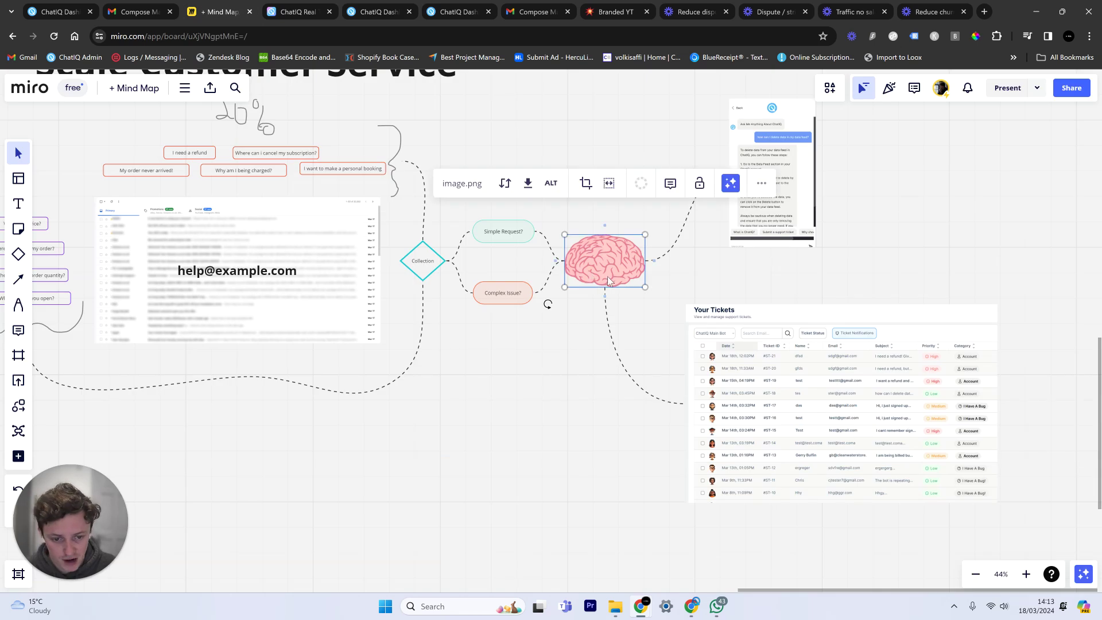
Zoom the Miro canvas around the brain image in the TOF/MOF mind map.
{"action": "scroll", "coordinate": [605, 243], "scroll_direction": "down", "scroll_amount": 5}
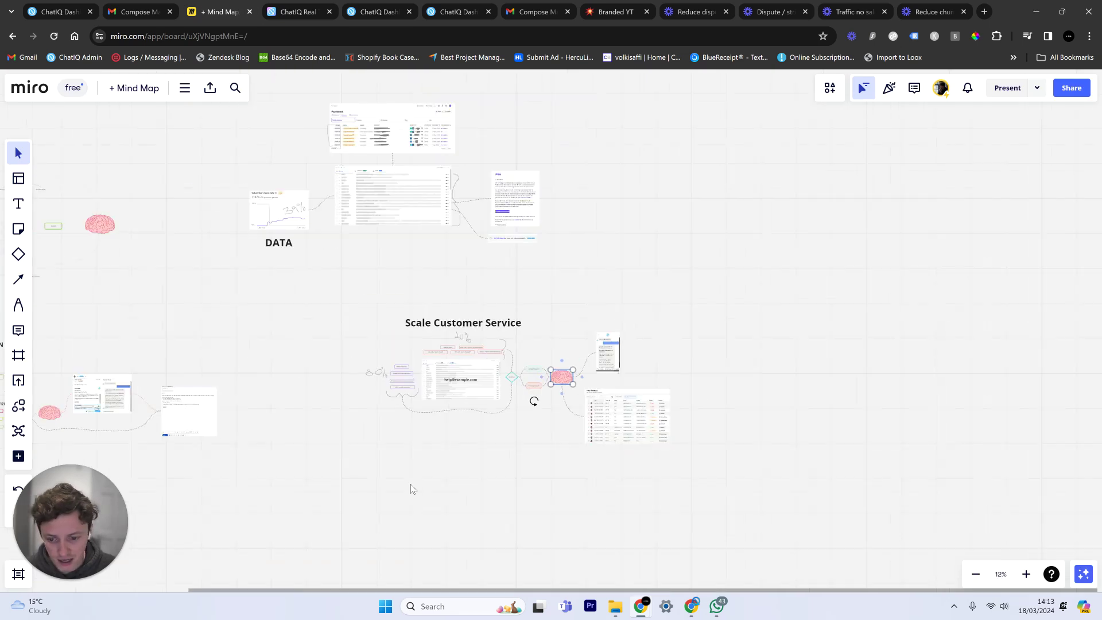
{"action": "scroll", "coordinate": [411, 484], "scroll_direction": "left", "scroll_amount": 5}
{"action": "scroll", "coordinate": [373, 316], "scroll_direction": "up", "scroll_amount": 5}
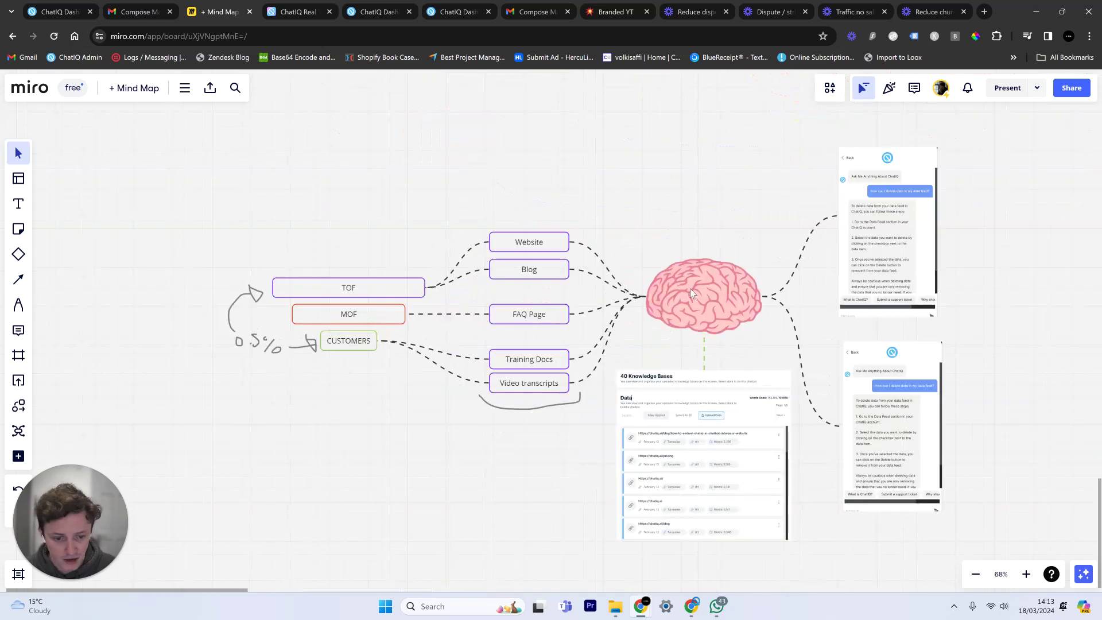
{"action": "left_click", "coordinate": [689, 288]}
{"action": "left_click", "coordinate": [543, 257]}
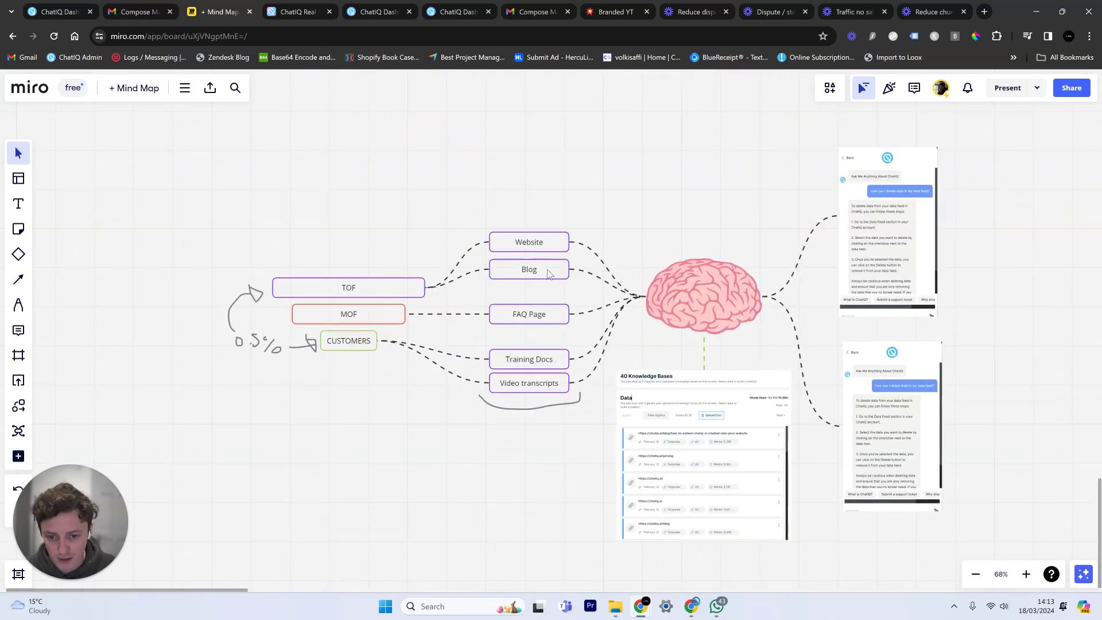
Pan and zoom onto the Your Tickets screenshot, then bring up ticket #ST-15 in ChatIQ.
{"action": "scroll", "coordinate": [597, 257], "scroll_direction": "down", "scroll_amount": 5}
{"action": "scroll", "coordinate": [576, 347], "scroll_direction": "up", "scroll_amount": 1}
{"action": "scroll", "coordinate": [597, 215], "scroll_direction": "up", "scroll_amount": 5}
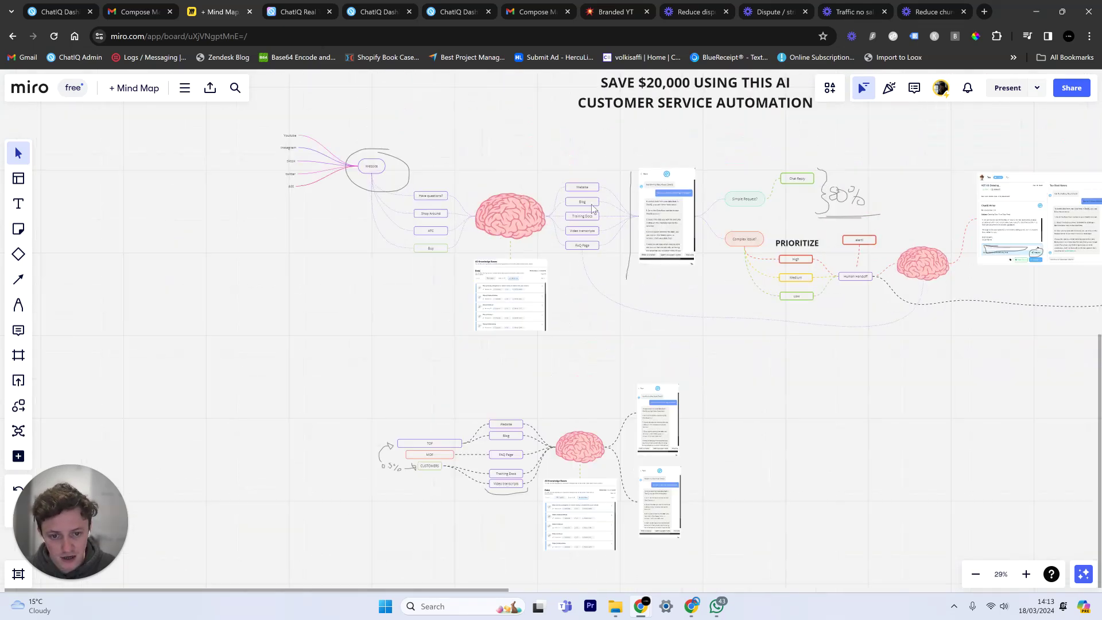
{"action": "scroll", "coordinate": [597, 216], "scroll_direction": "down", "scroll_amount": 5}
{"action": "scroll", "coordinate": [678, 295], "scroll_direction": "right", "scroll_amount": 1}
{"action": "scroll", "coordinate": [735, 274], "scroll_direction": "up", "scroll_amount": 3}
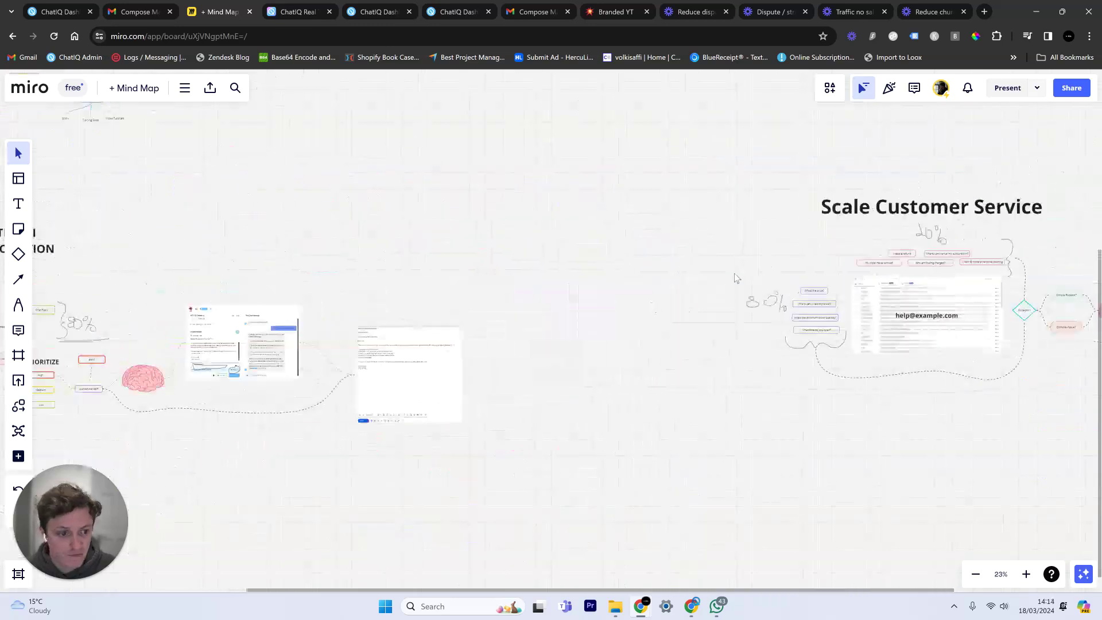
{"action": "scroll", "coordinate": [366, 312], "scroll_direction": "right", "scroll_amount": 5}
{"action": "scroll", "coordinate": [673, 346], "scroll_direction": "up", "scroll_amount": 5}
{"action": "scroll", "coordinate": [611, 249], "scroll_direction": "right", "scroll_amount": 3}
{"action": "scroll", "coordinate": [610, 248], "scroll_direction": "down", "scroll_amount": 2}
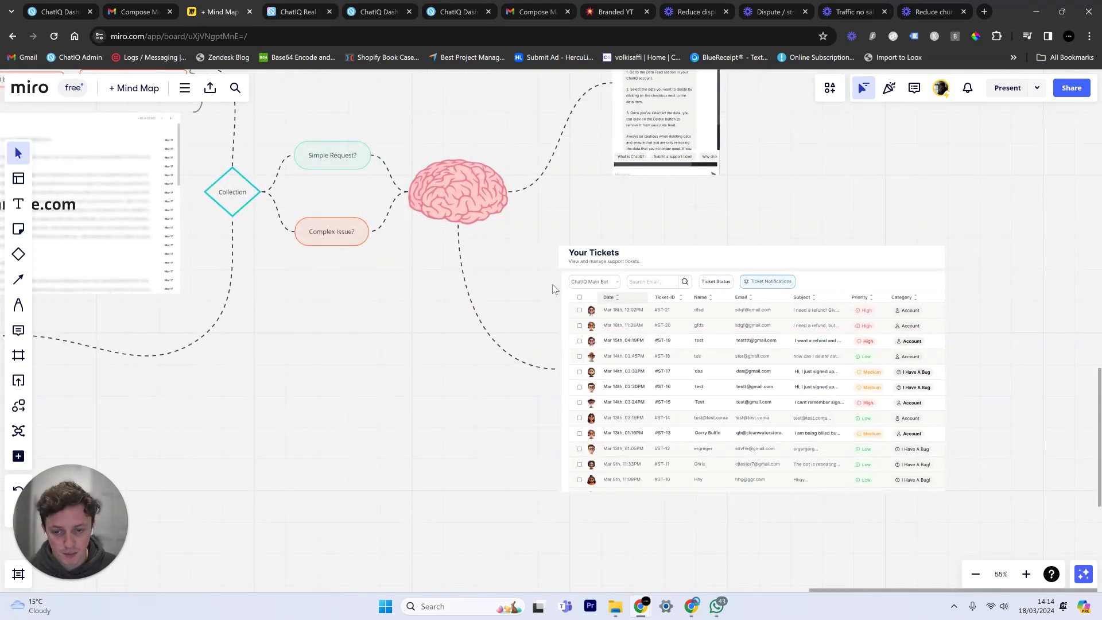
{"action": "scroll", "coordinate": [639, 336], "scroll_direction": "up", "scroll_amount": 2}
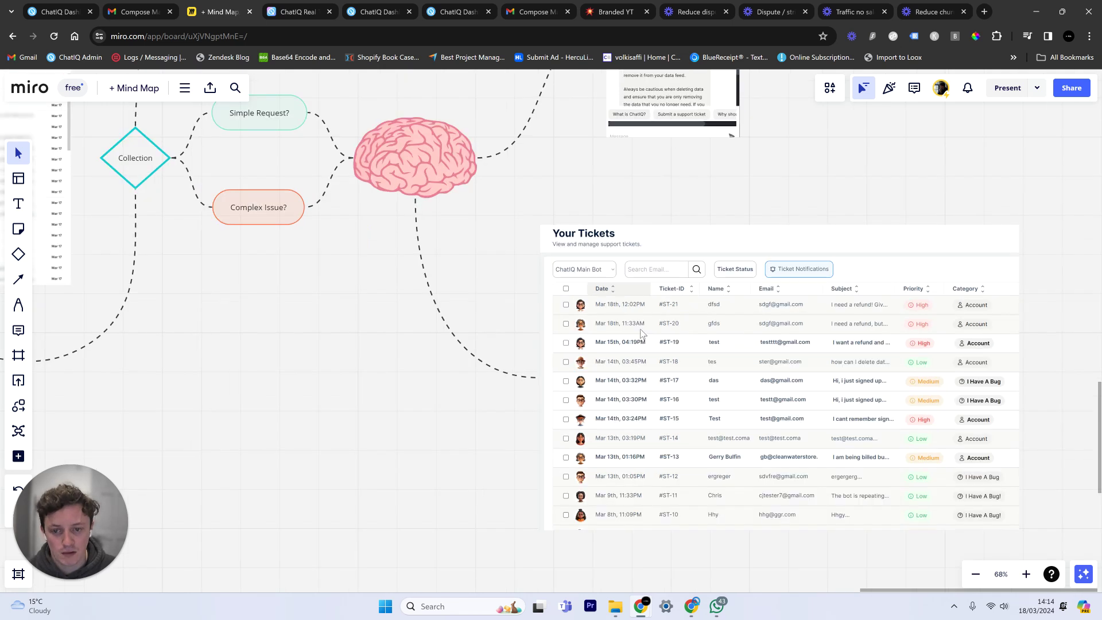
{"action": "left_click", "coordinate": [380, 5]}
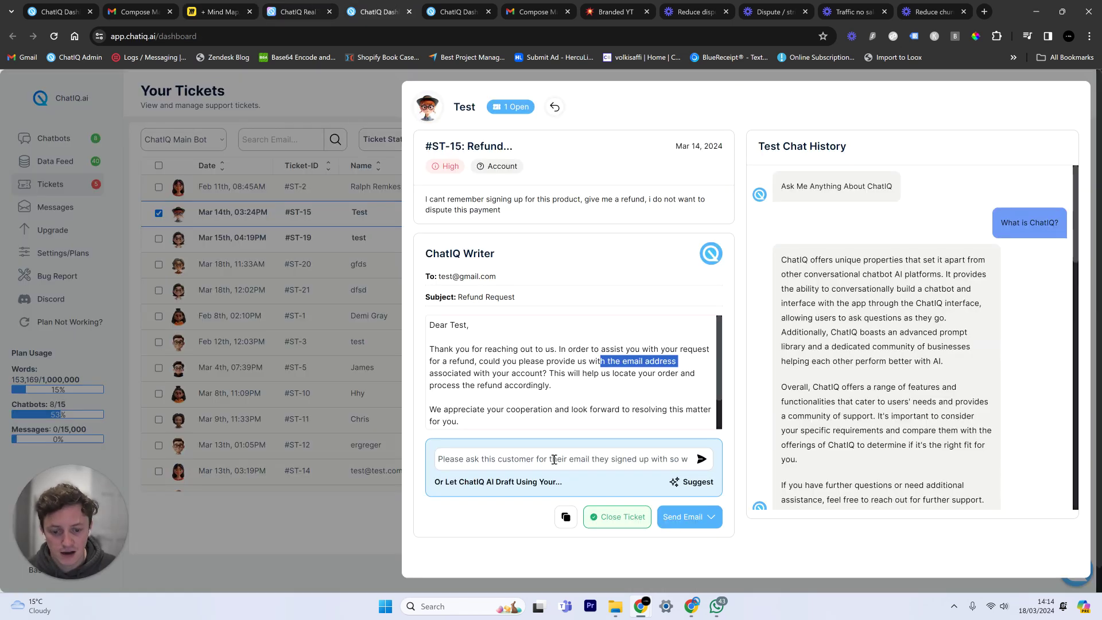
Replace the [Your Name] placeholder in the reply's sign-off with the sender's name.
{"action": "triple_click", "coordinate": [593, 463]}
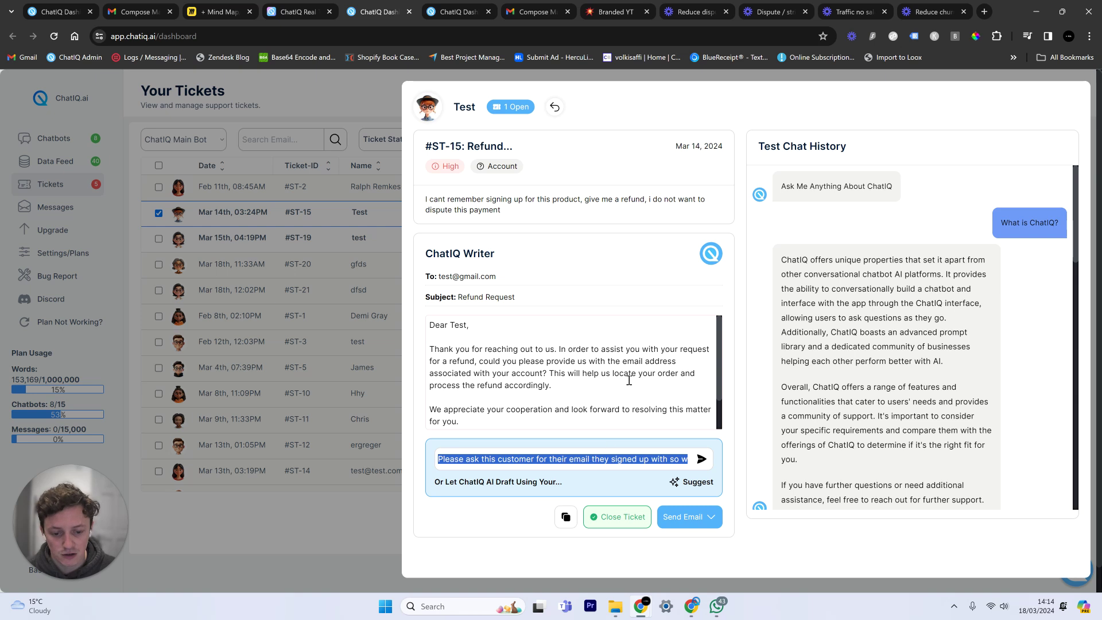
{"action": "scroll", "coordinate": [629, 380], "scroll_direction": "down", "scroll_amount": 1}
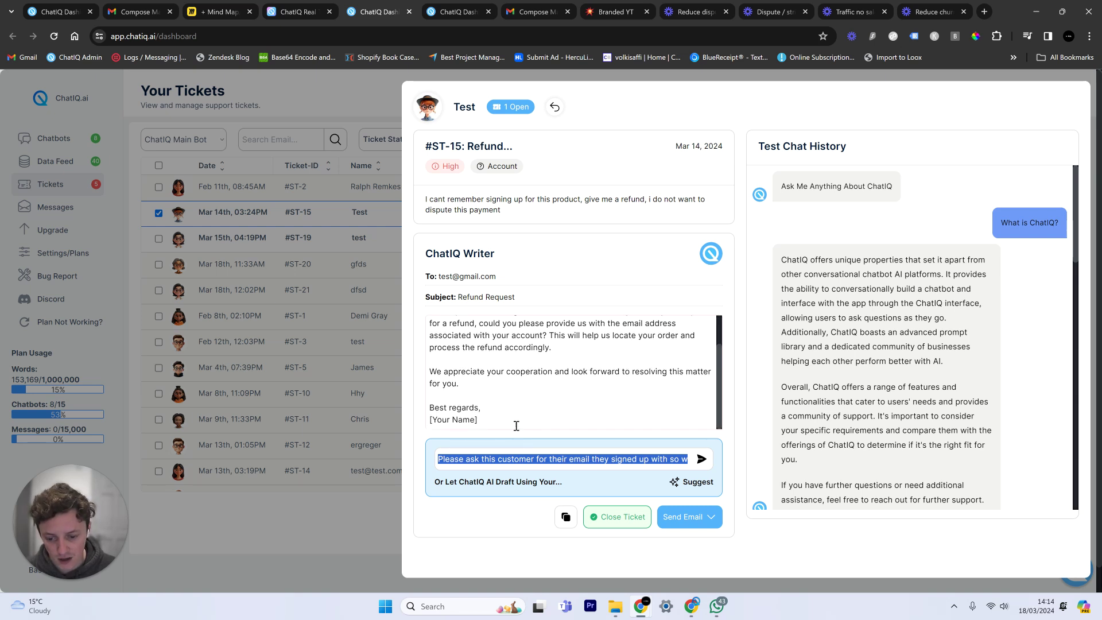
{"action": "left_click_drag", "start_coordinate": [515, 426], "coordinate": [302, 427]}
{"action": "type", "text": "Seb"}
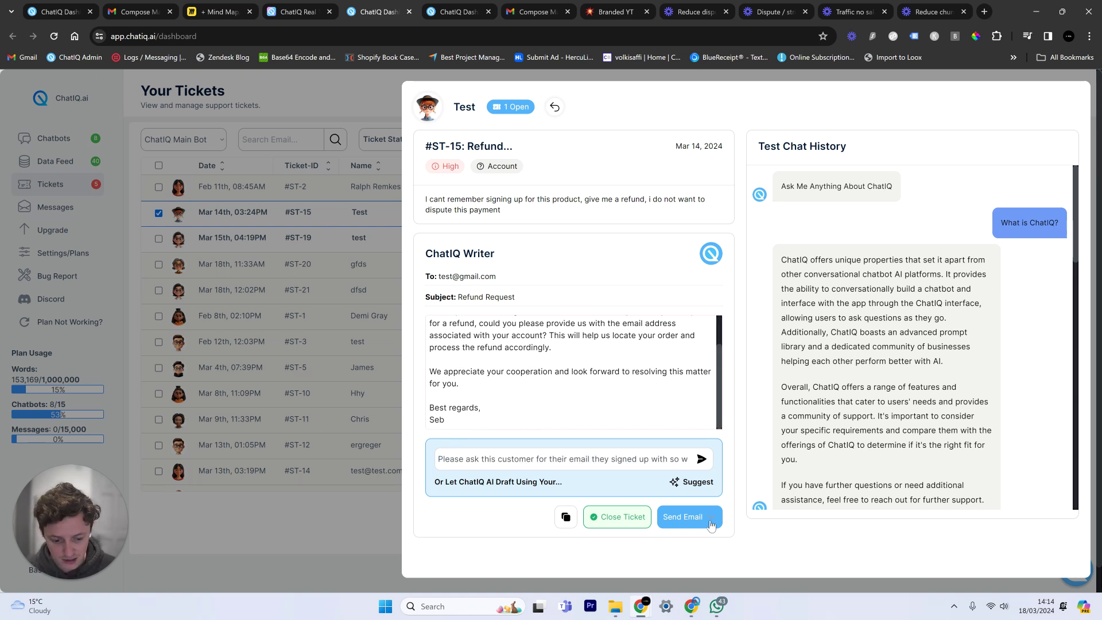
Open the refund reply as a Gmail draft via Send Email > Gmail.
{"action": "left_click", "coordinate": [711, 524]}
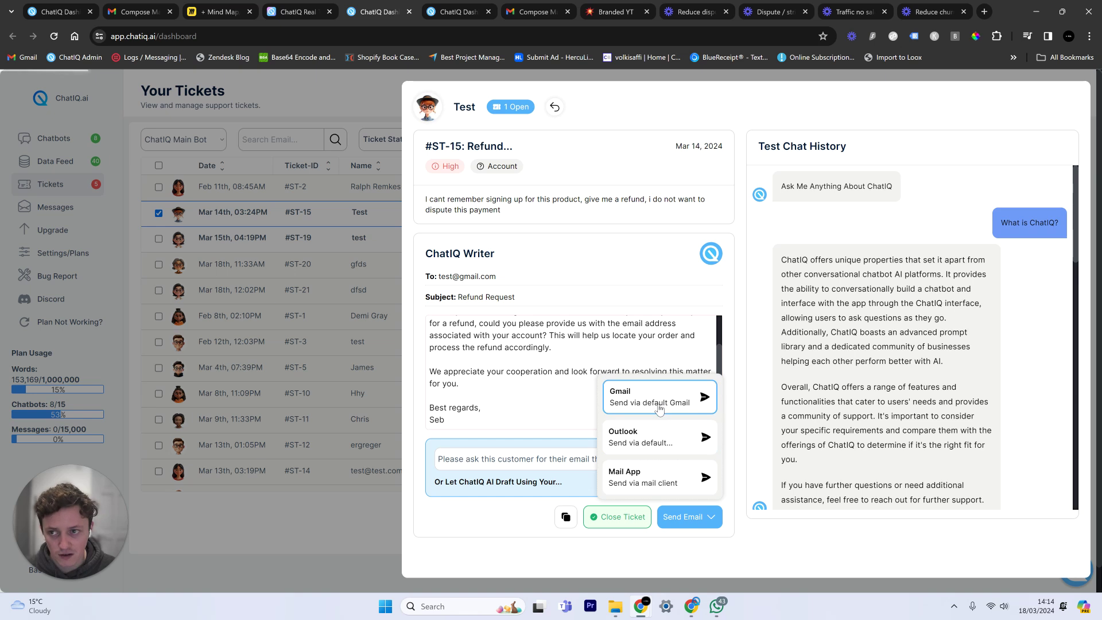
{"action": "left_click", "coordinate": [659, 409]}
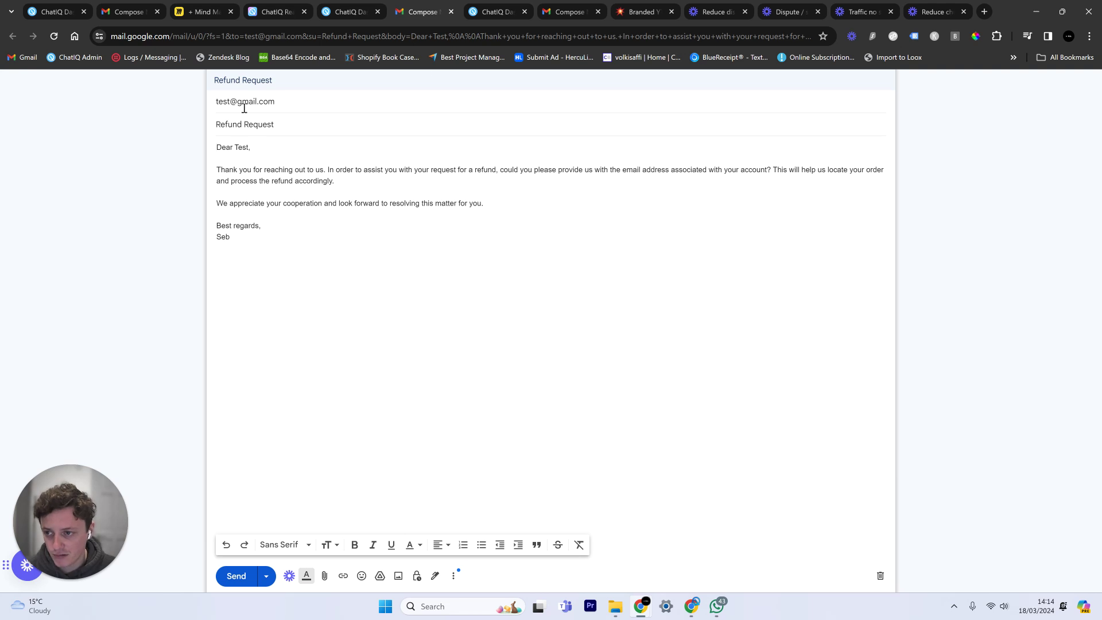
{"action": "left_click", "coordinate": [359, 11]}
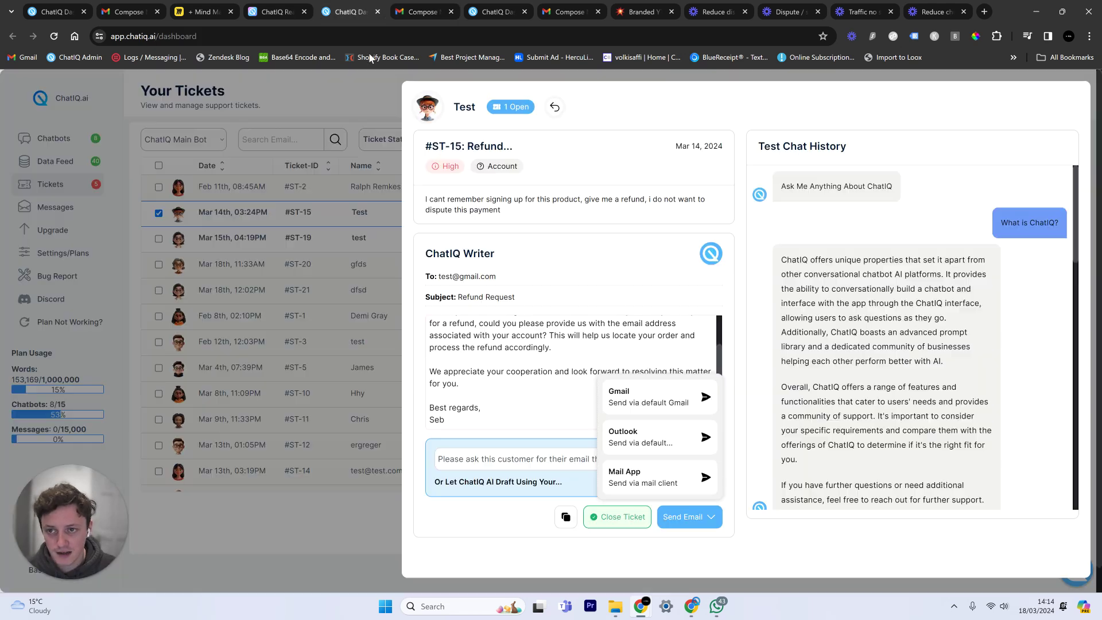
Close ticket #ST-15, then pan and zoom Miro onto the Scale Customer Service title.
{"action": "left_click", "coordinate": [590, 518]}
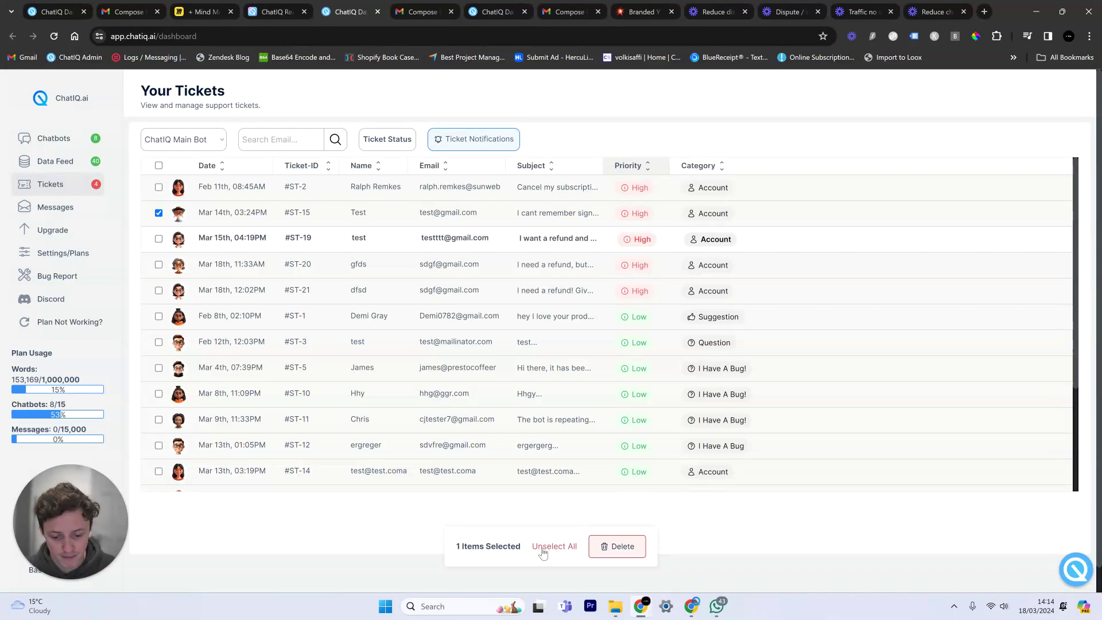
{"action": "left_click", "coordinate": [204, 11]}
{"action": "scroll", "coordinate": [533, 396], "scroll_direction": "down", "scroll_amount": 5}
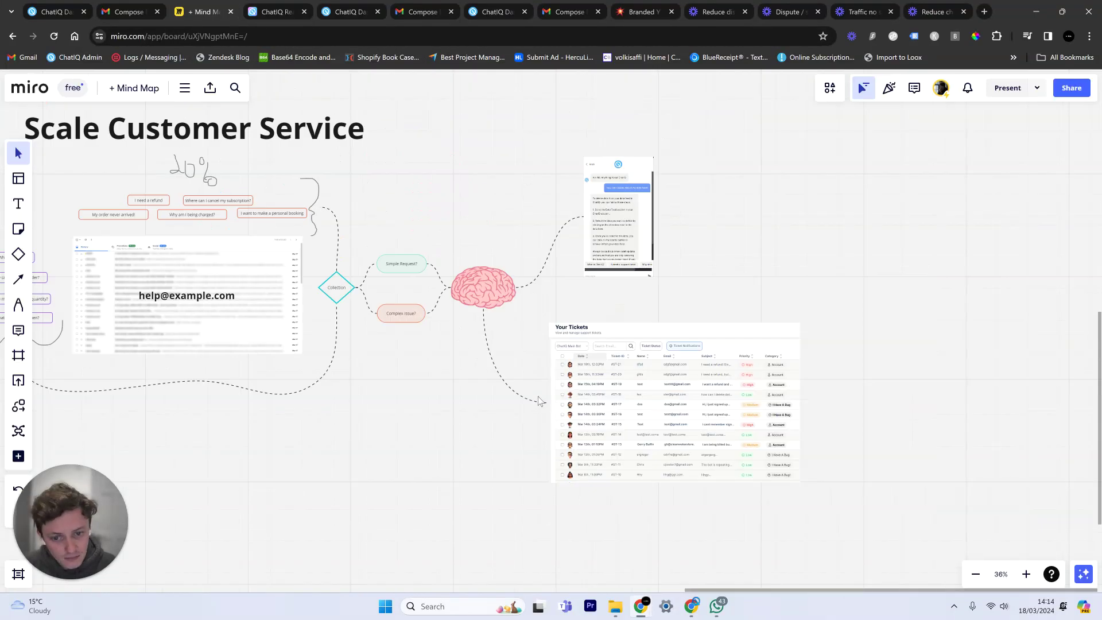
{"action": "left_click_drag", "start_coordinate": [493, 305], "coordinate": [771, 344]}
{"action": "scroll", "coordinate": [752, 345], "scroll_direction": "up", "scroll_amount": 2}
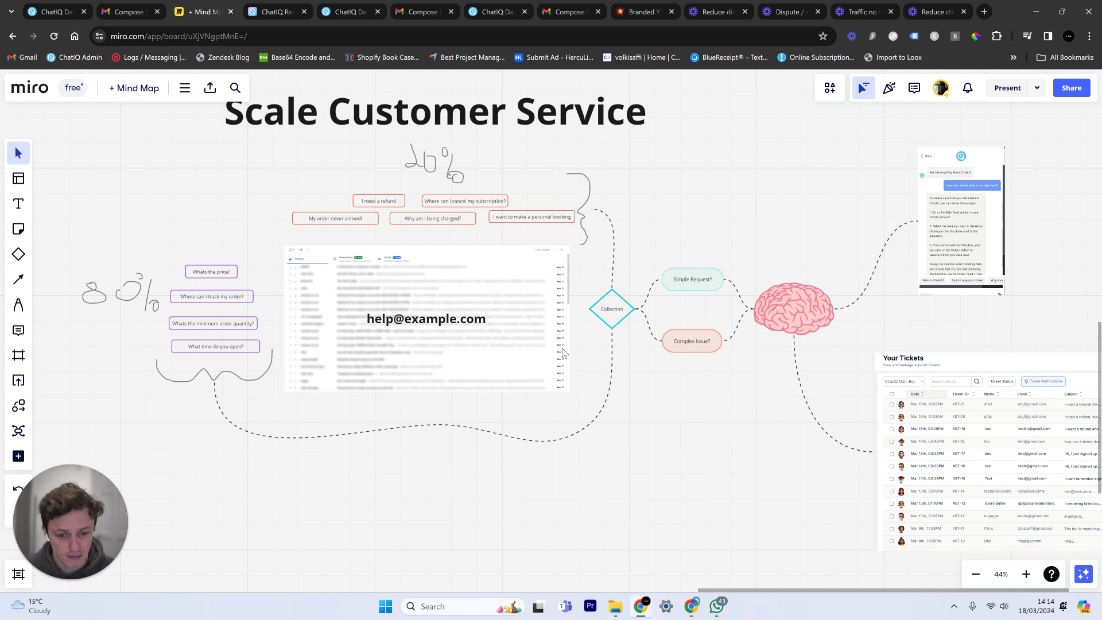
Scroll through the ChatIQ ticket inbox.
{"action": "left_click", "coordinate": [357, 7]}
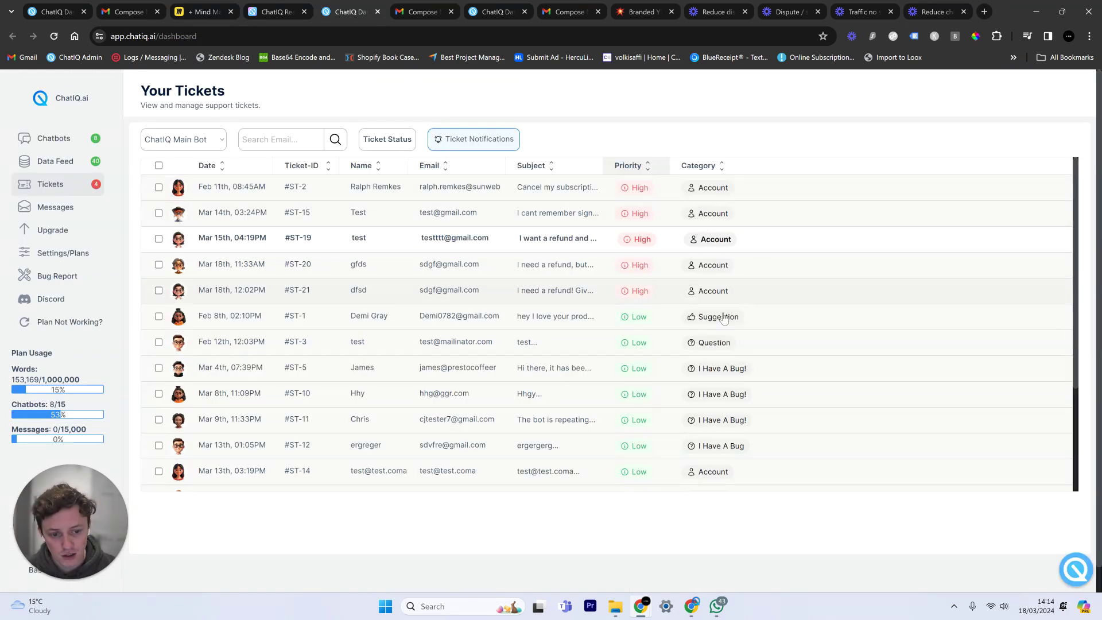
{"action": "scroll", "coordinate": [787, 266], "scroll_direction": "down", "scroll_amount": 3}
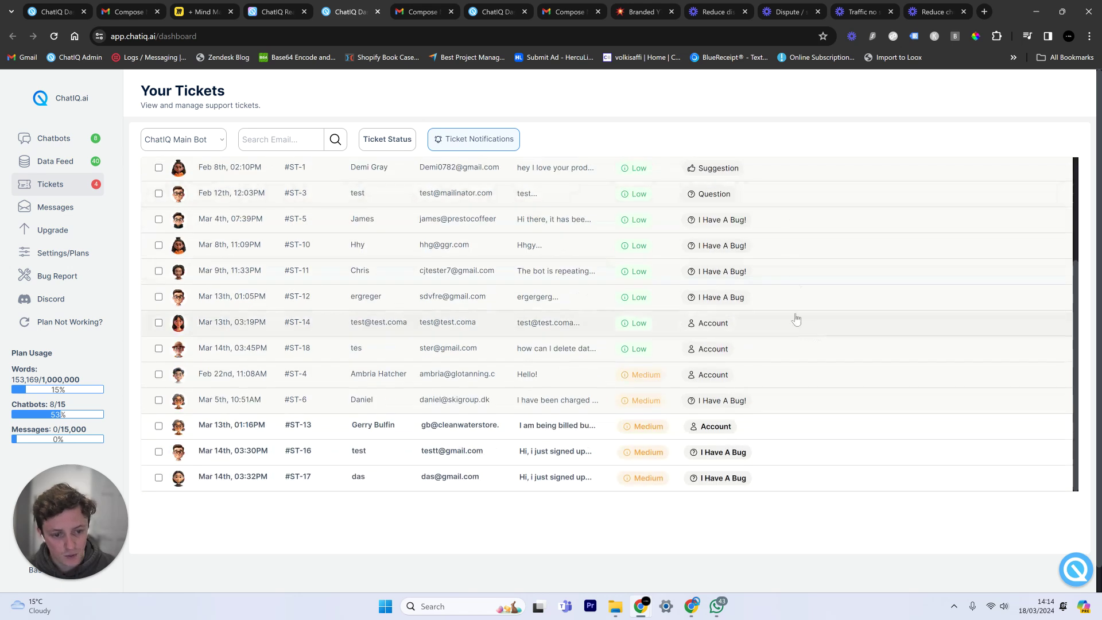
{"action": "scroll", "coordinate": [758, 266], "scroll_direction": "up", "scroll_amount": 2}
{"action": "scroll", "coordinate": [825, 391], "scroll_direction": "down", "scroll_amount": 2}
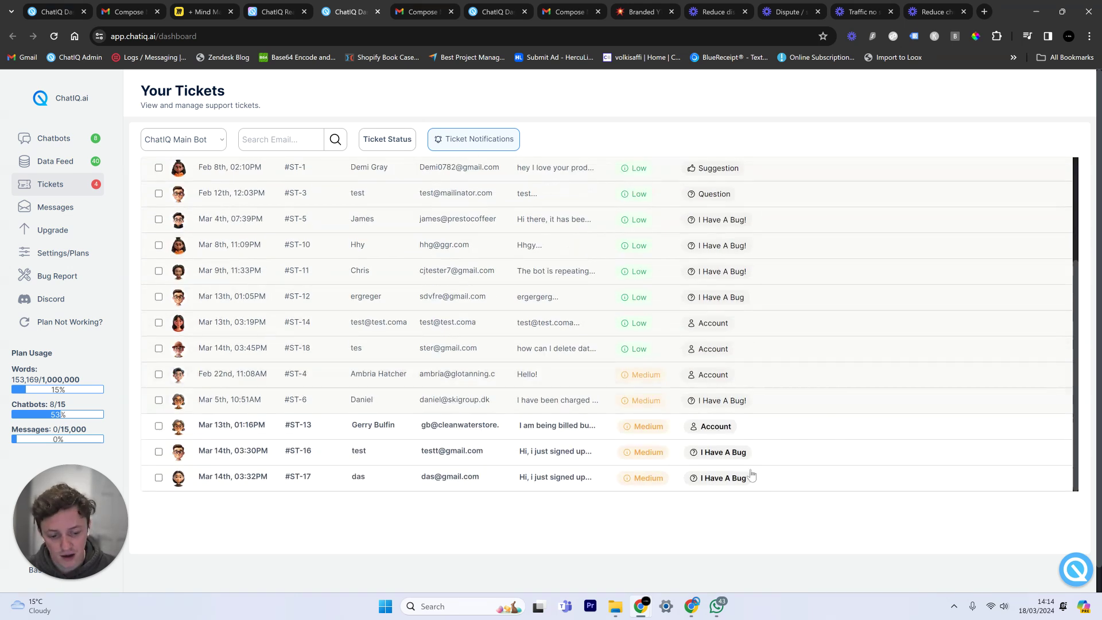
{"action": "scroll", "coordinate": [749, 459], "scroll_direction": "up", "scroll_amount": 3}
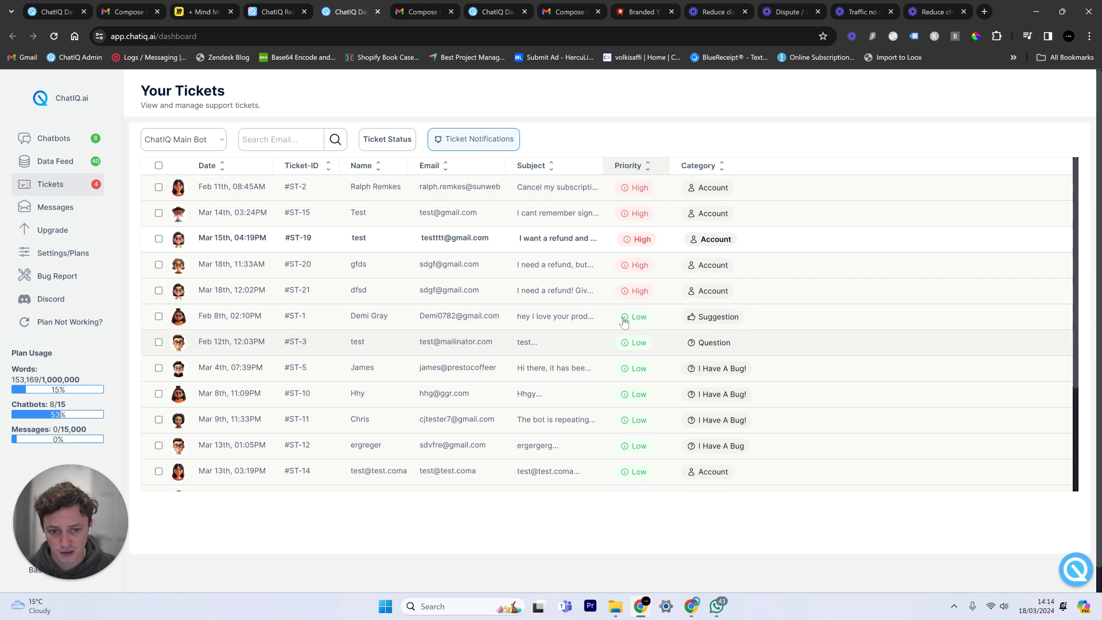
Show ChatIQ Main Bot's Ticket Notifications with email alerts for all priorities, then return to Miro.
{"action": "left_click", "coordinate": [502, 141]}
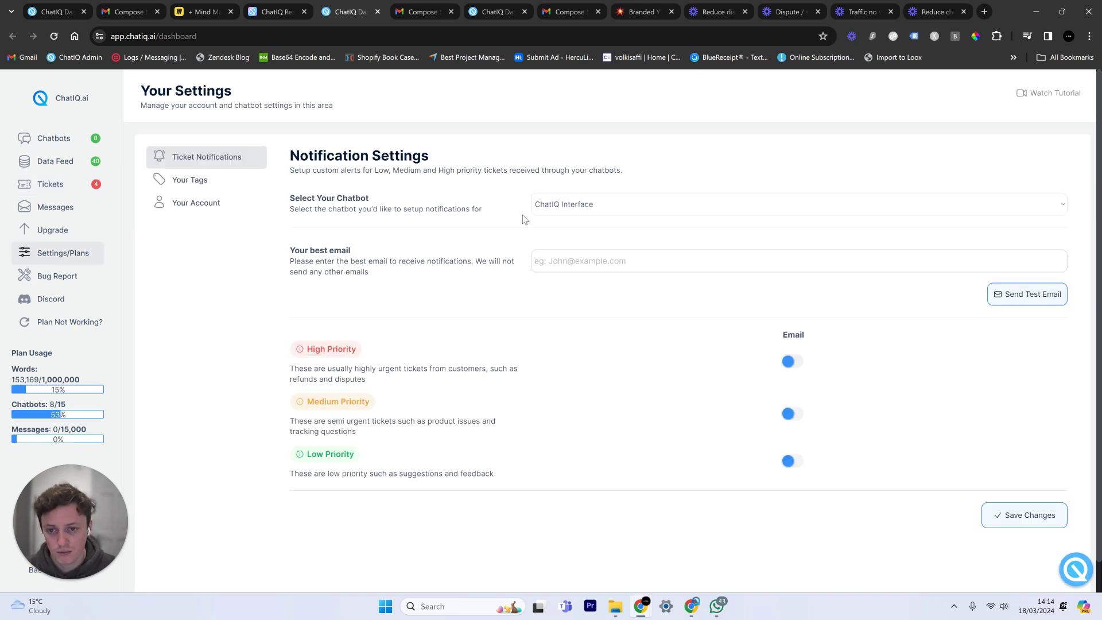
{"action": "left_click", "coordinate": [624, 208]}
{"action": "left_click", "coordinate": [611, 230]}
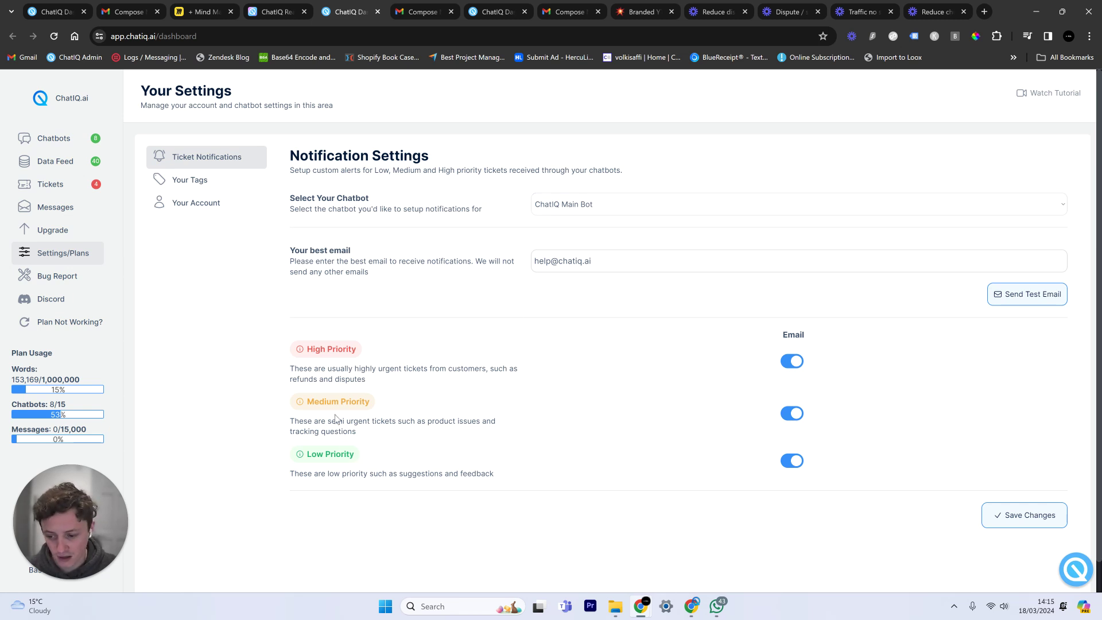
{"action": "left_click", "coordinate": [233, 5]}
{"action": "left_click_drag", "start_coordinate": [714, 205], "coordinate": [517, 224]}
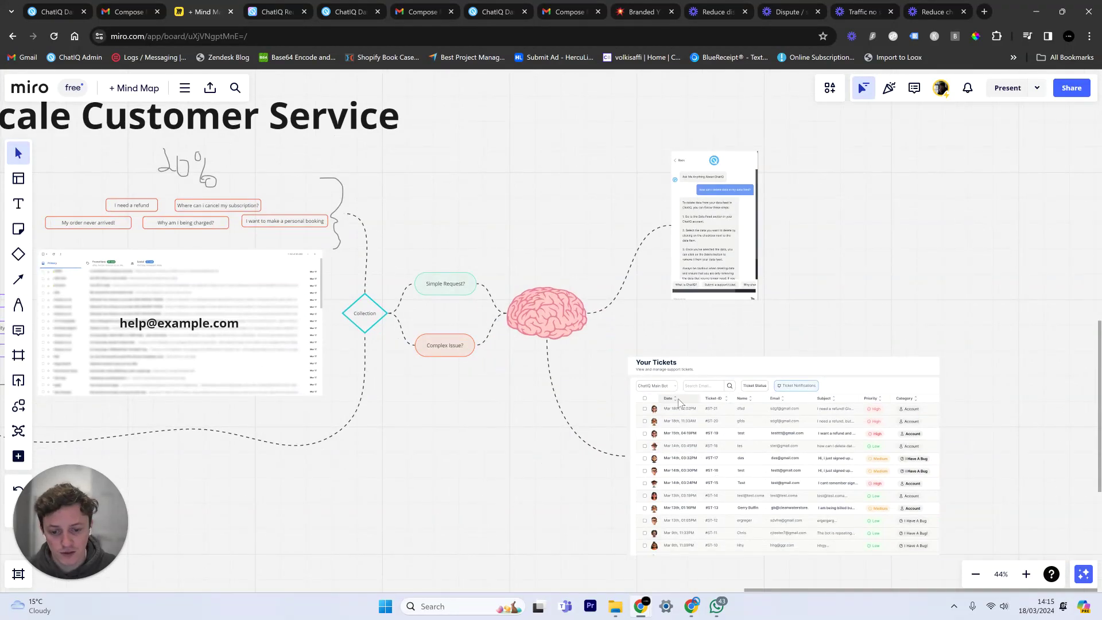
Nudge the brain and Your Tickets images slightly right into place.
{"action": "left_click_drag", "start_coordinate": [566, 297], "coordinate": [586, 300]}
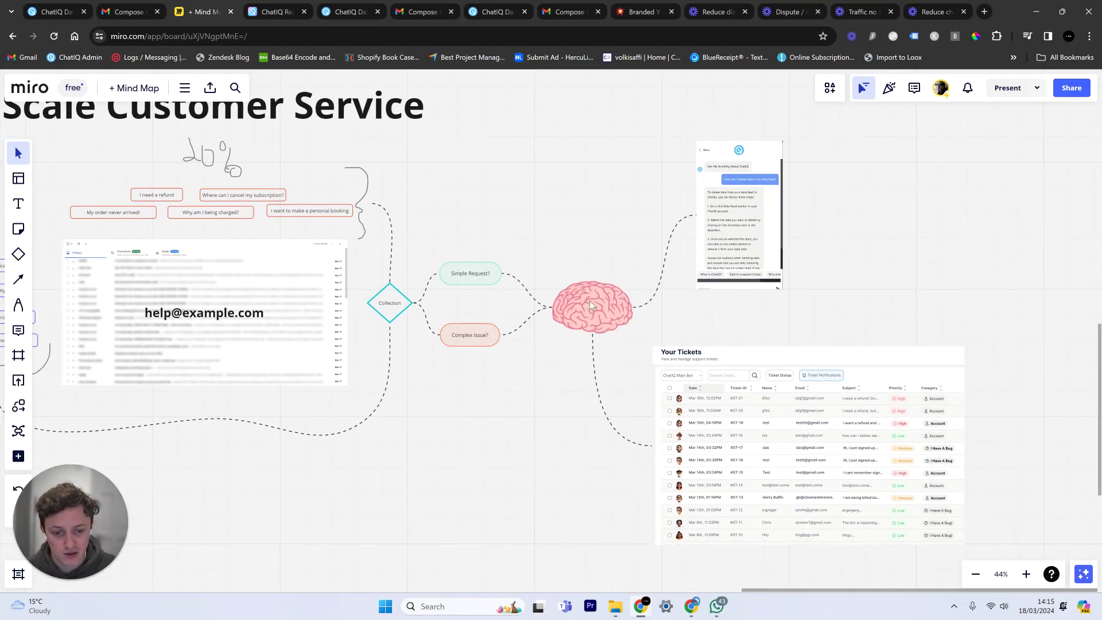
{"action": "left_click_drag", "start_coordinate": [727, 376], "coordinate": [740, 379]}
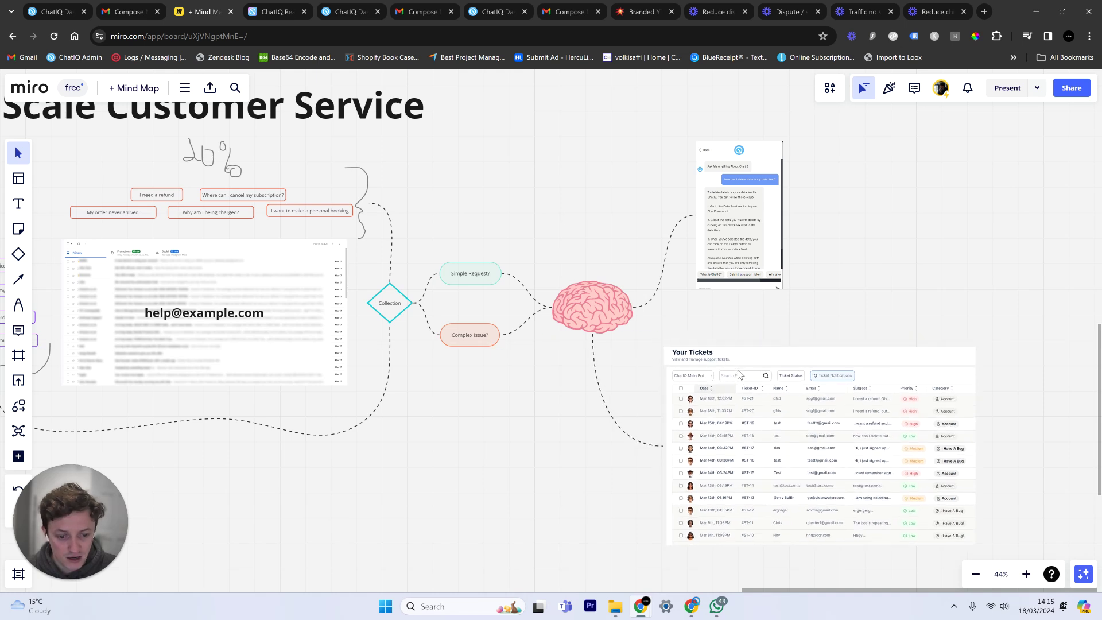
{"action": "left_click_drag", "start_coordinate": [623, 326], "coordinate": [629, 326]}
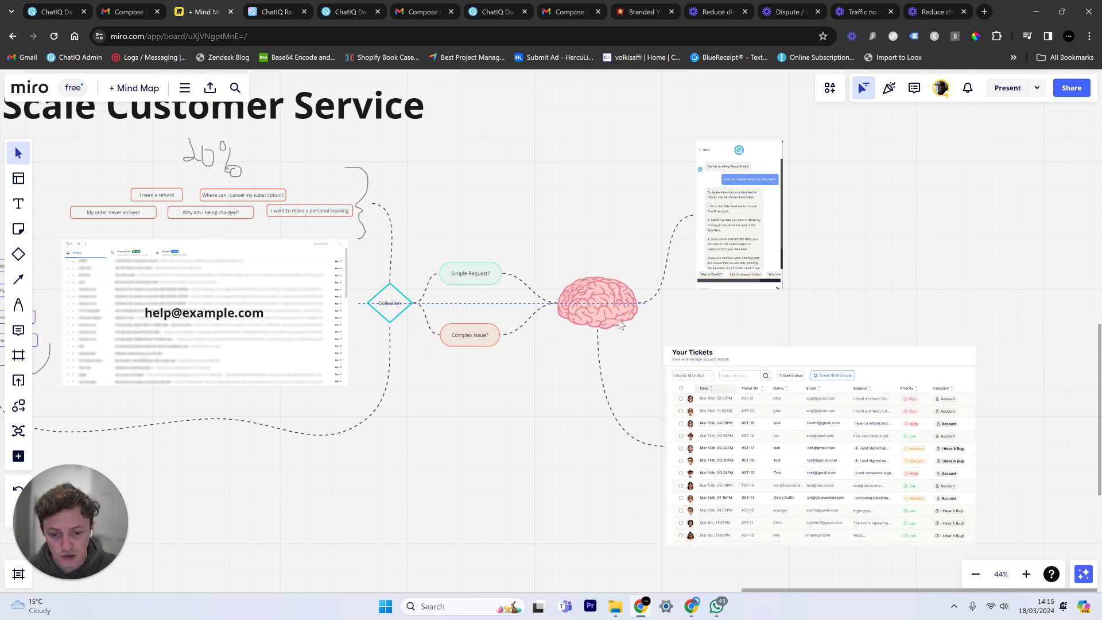
Move the Simple Request and Complex Issue nodes back into the mind-map layout, then switch to chatiq.ai.
{"action": "scroll", "coordinate": [585, 356], "scroll_direction": "left", "scroll_amount": 5}
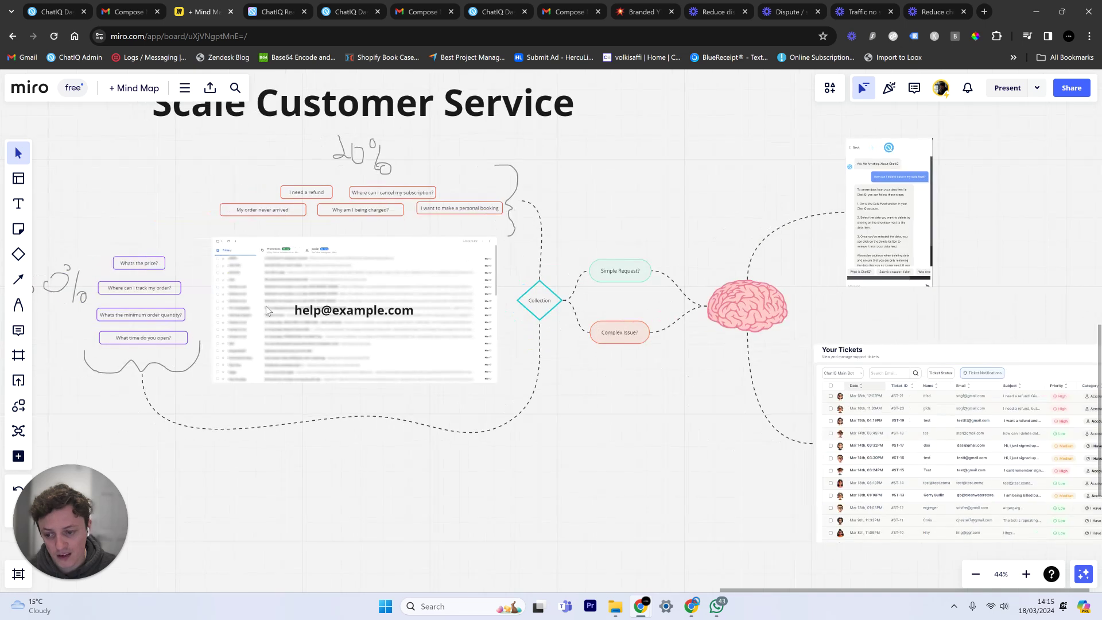
{"action": "left_click", "coordinate": [266, 305]}
{"action": "left_click", "coordinate": [577, 460]}
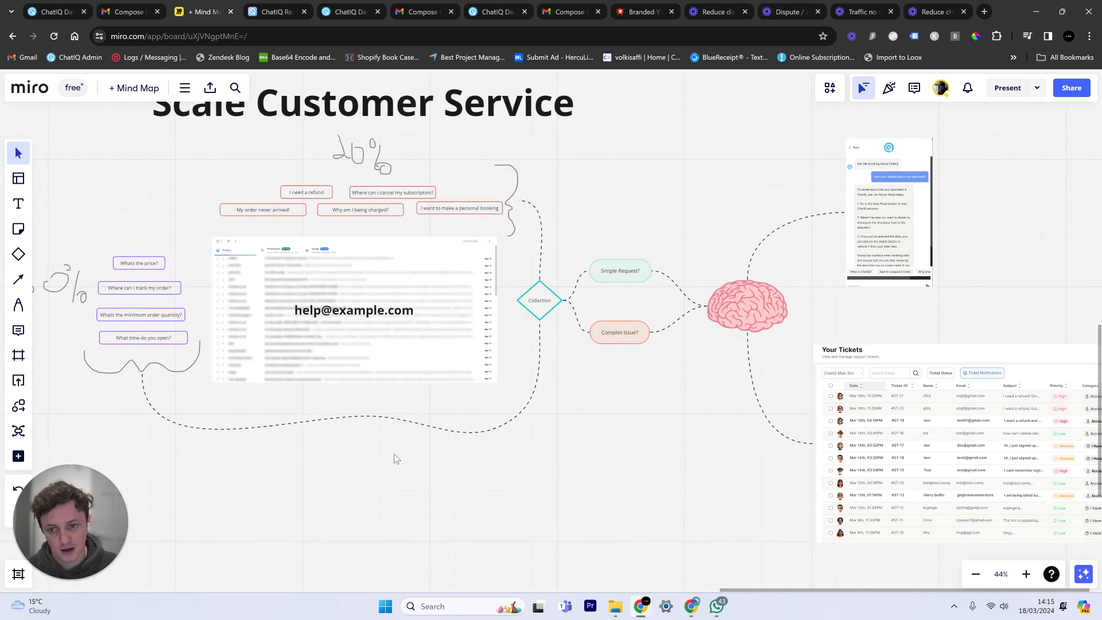
{"action": "left_click_drag", "start_coordinate": [394, 455], "coordinate": [592, 493]}
{"action": "scroll", "coordinate": [779, 415], "scroll_direction": "right", "scroll_amount": 2}
{"action": "scroll", "coordinate": [780, 415], "scroll_direction": "down", "scroll_amount": 2}
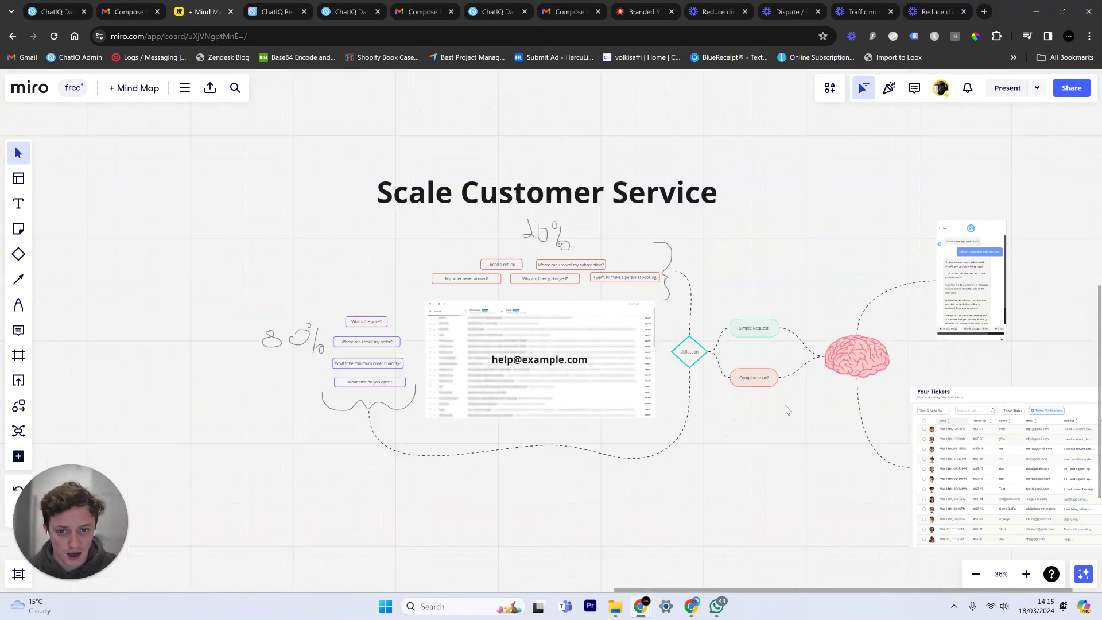
{"action": "scroll", "coordinate": [772, 425], "scroll_direction": "up", "scroll_amount": 2}
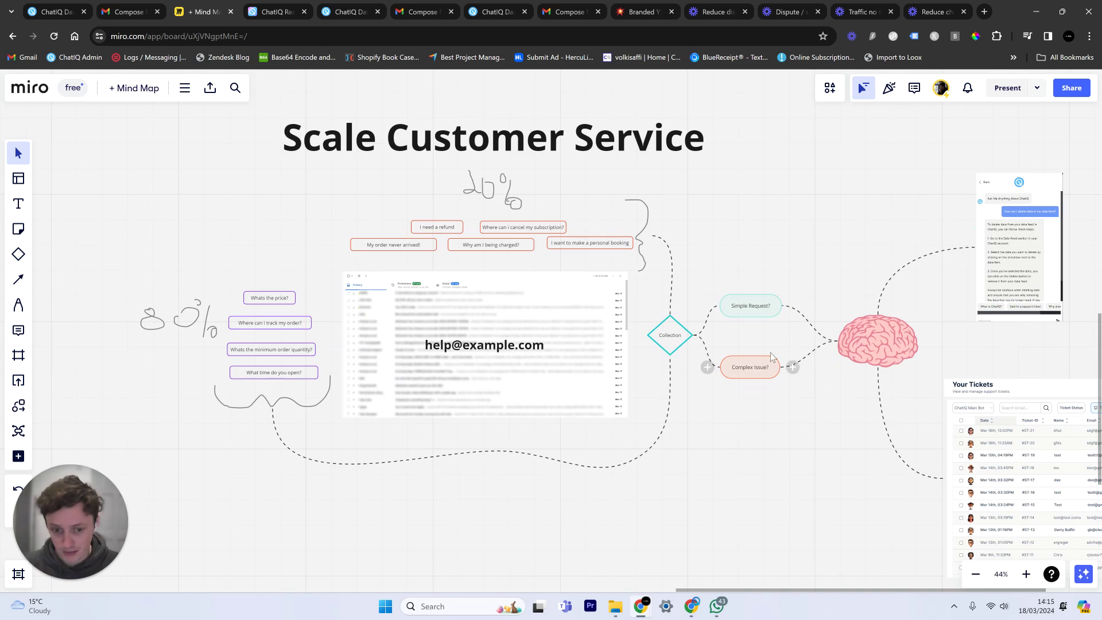
{"action": "left_click_drag", "start_coordinate": [726, 263], "coordinate": [767, 369]}
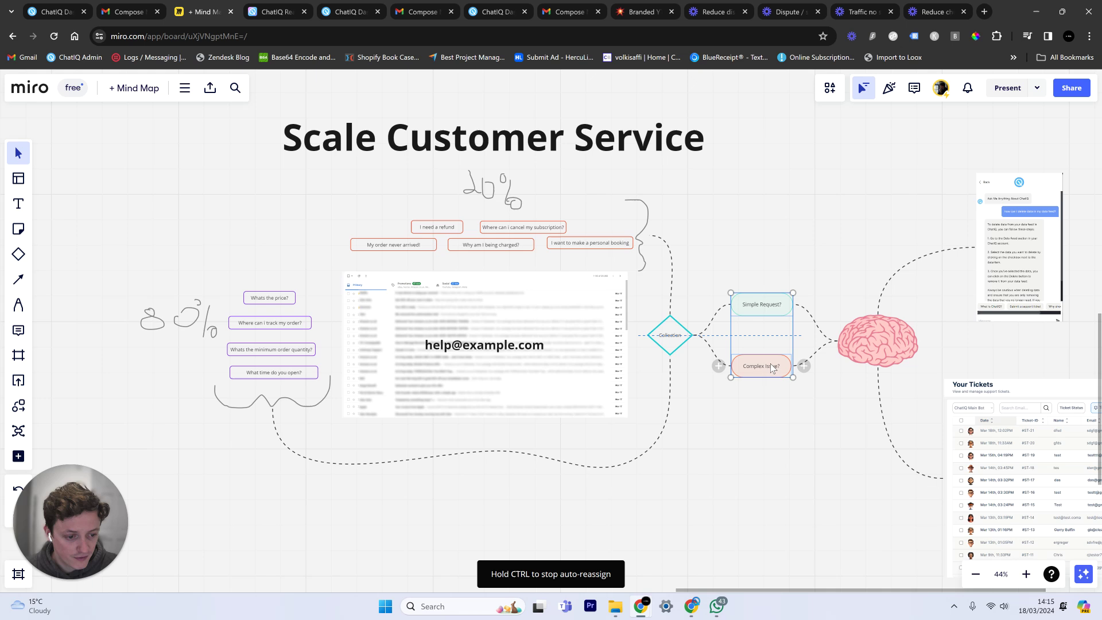
{"action": "left_click", "coordinate": [650, 212]}
{"action": "key", "text": "ctrl+Tab"}
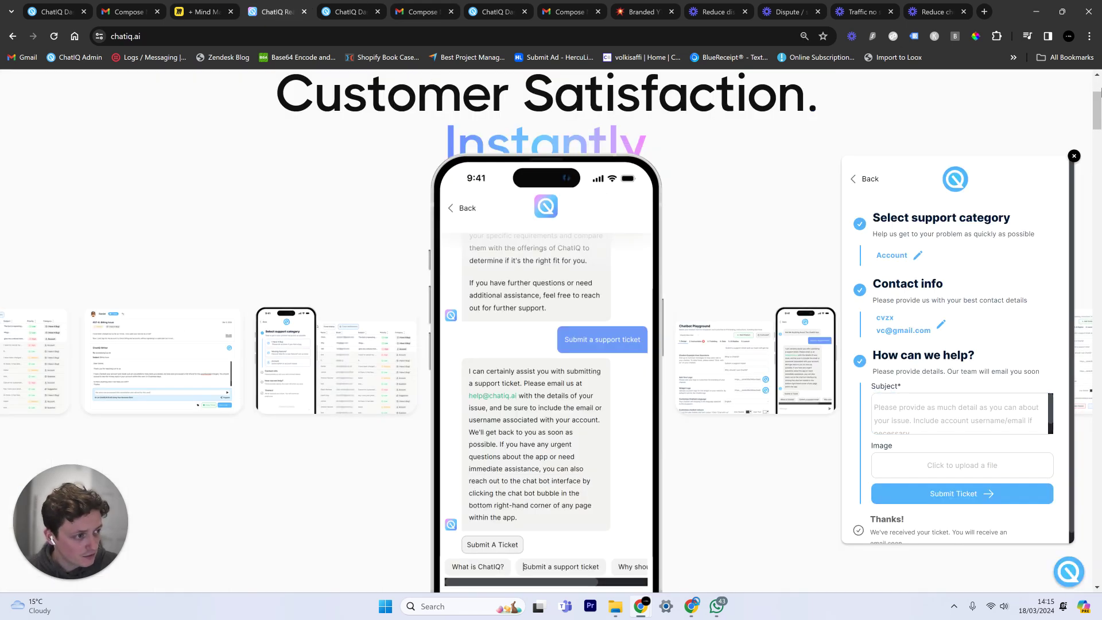
Scroll up to the Guaranteed 100% Customer Satisfaction hero and close the support-ticket widget.
{"action": "scroll", "coordinate": [1096, 109], "scroll_direction": "up", "scroll_amount": 3}
{"action": "left_click", "coordinate": [1069, 573]}
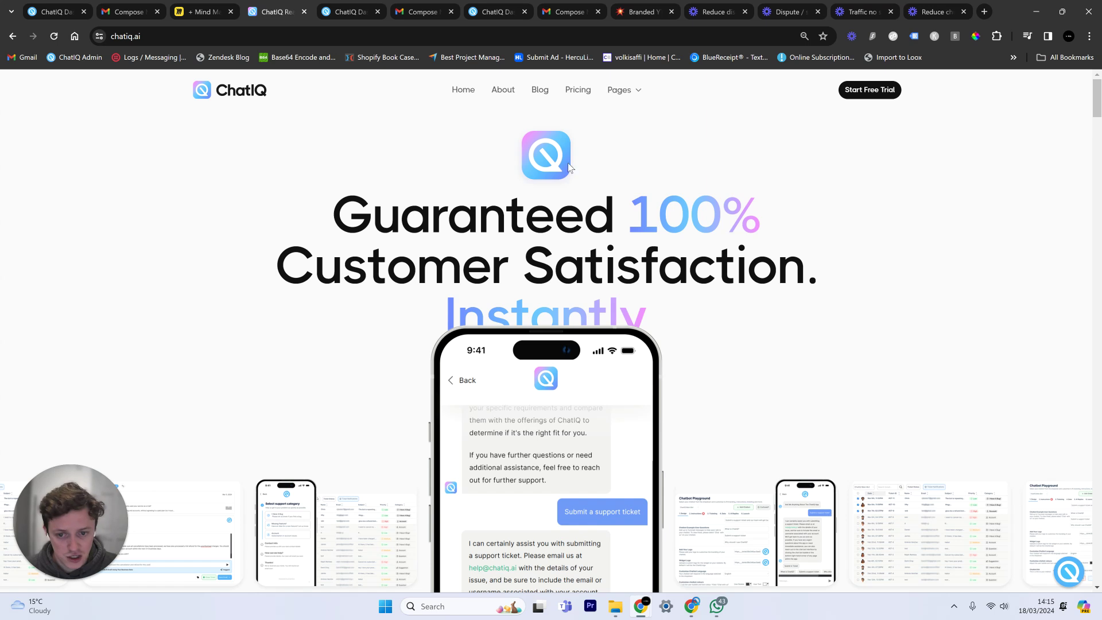